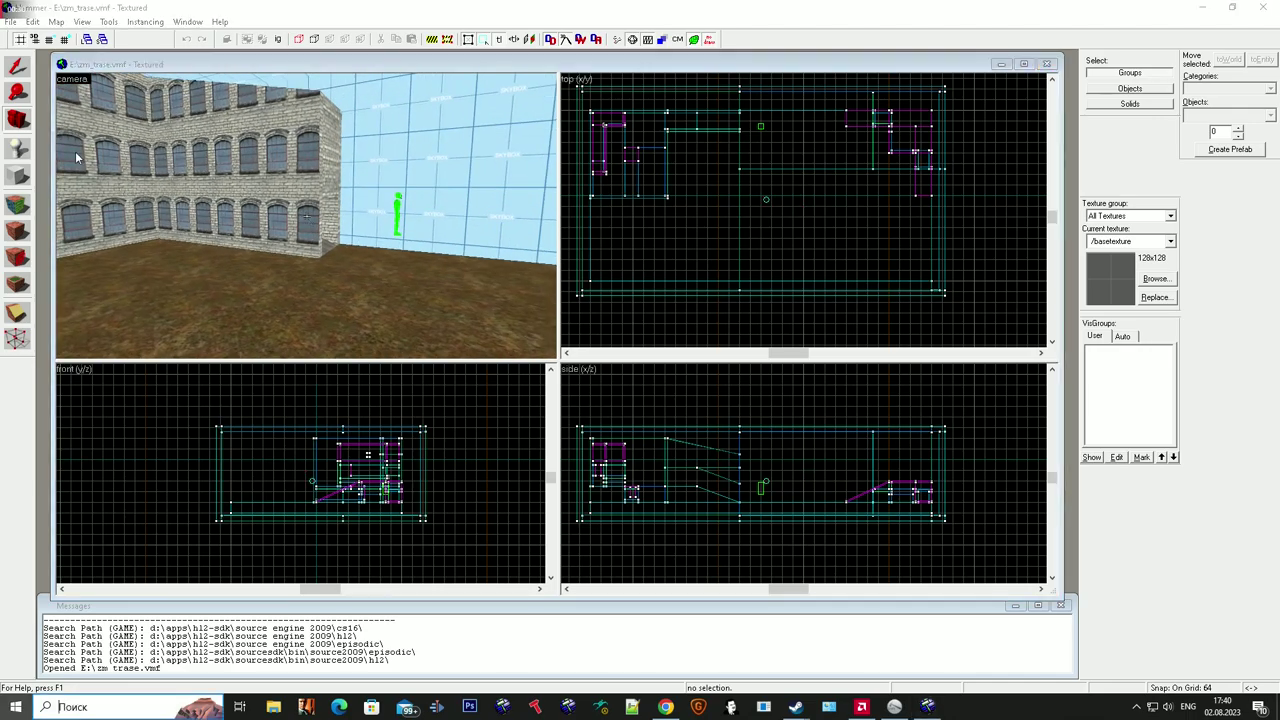
Run the map problem check, review the listed entity keyvalue issues, and close the report.
{"action": "left_click", "coordinate": [19, 70]}
{"action": "key", "text": "z"}
{"action": "key", "text": "w"}
{"action": "key", "text": "w"}
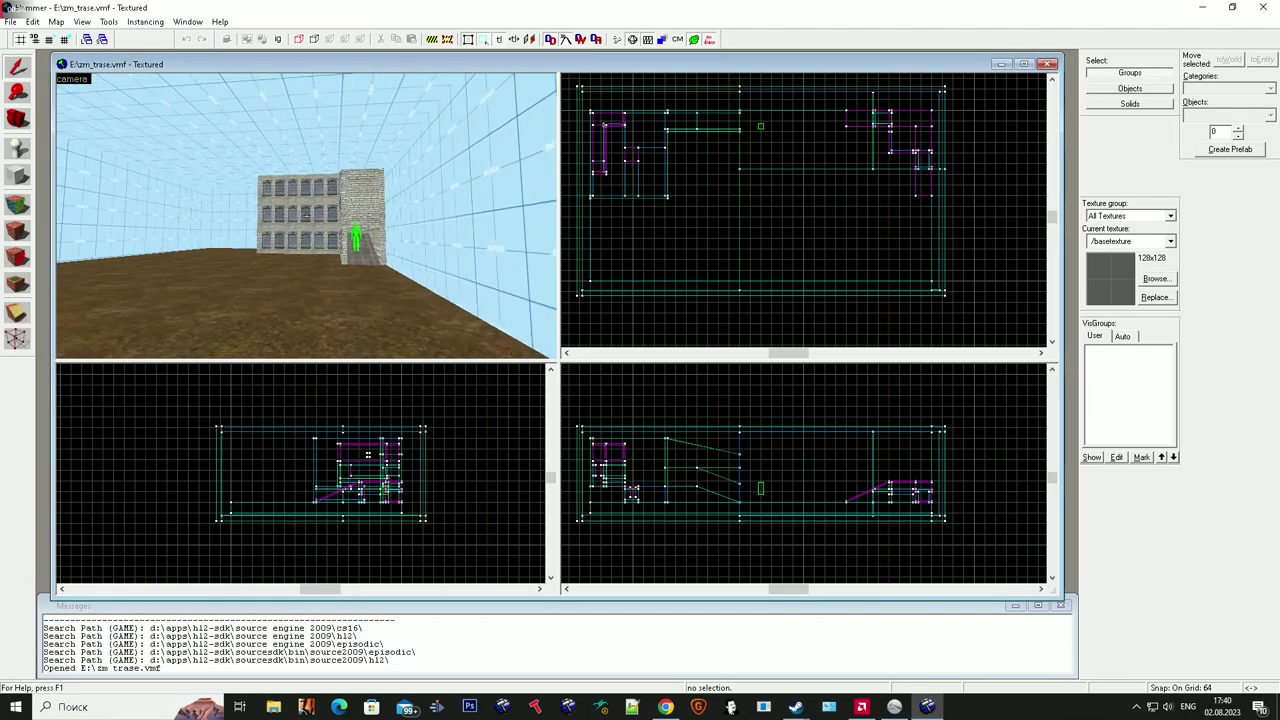
{"action": "key", "text": "alt+p"}
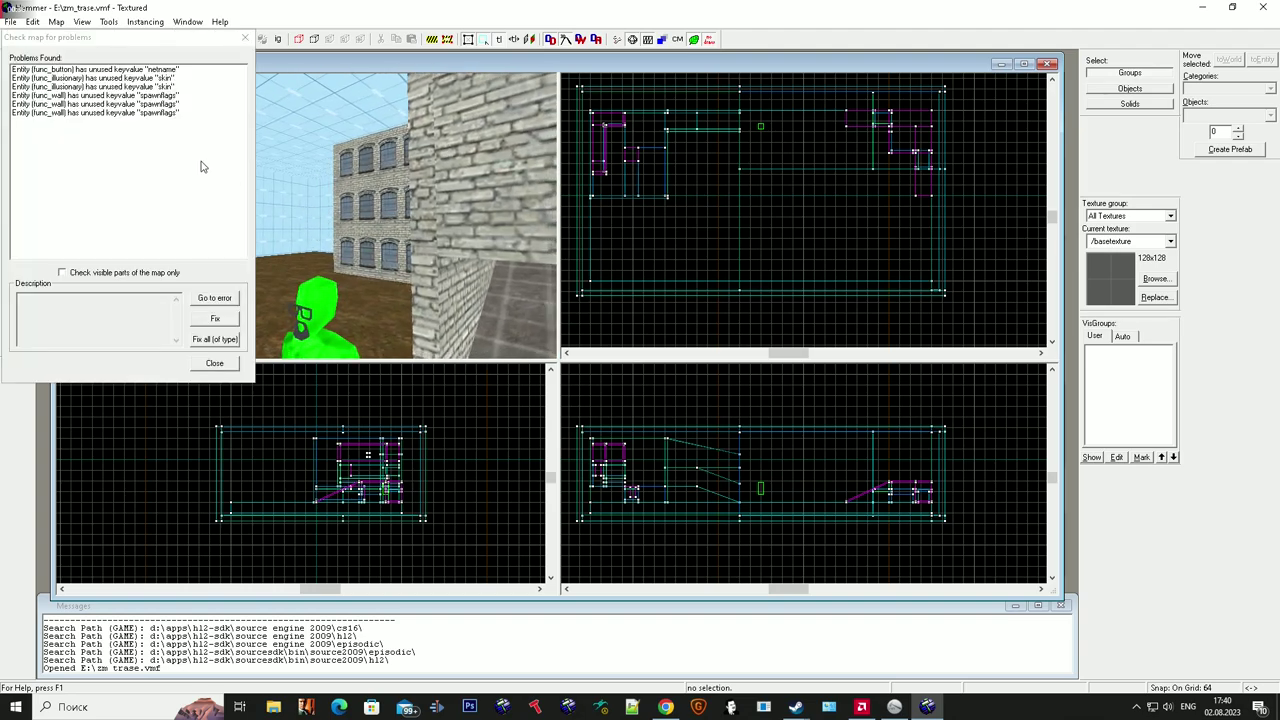
{"action": "left_click_drag", "start_coordinate": [150, 43], "coordinate": [552, 160]}
{"action": "left_click", "coordinate": [645, 153]}
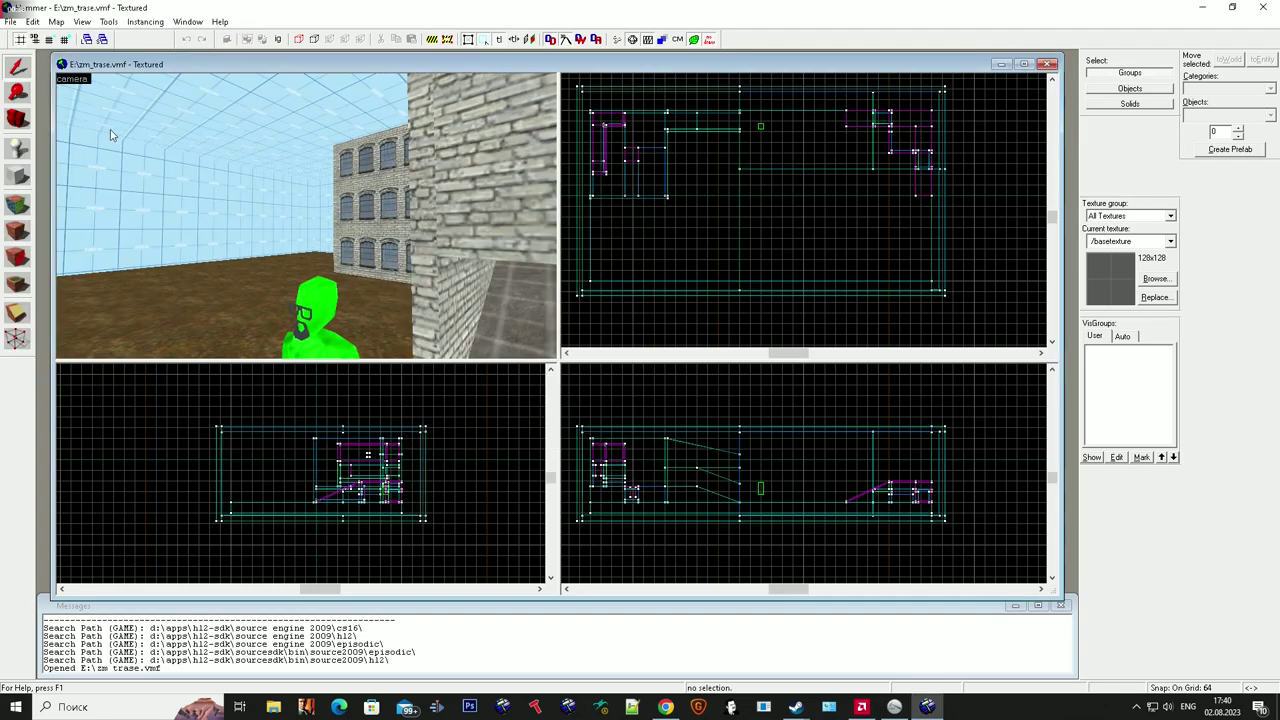
{"action": "left_click", "coordinate": [1271, 115]}
{"action": "type", "text": "no"}
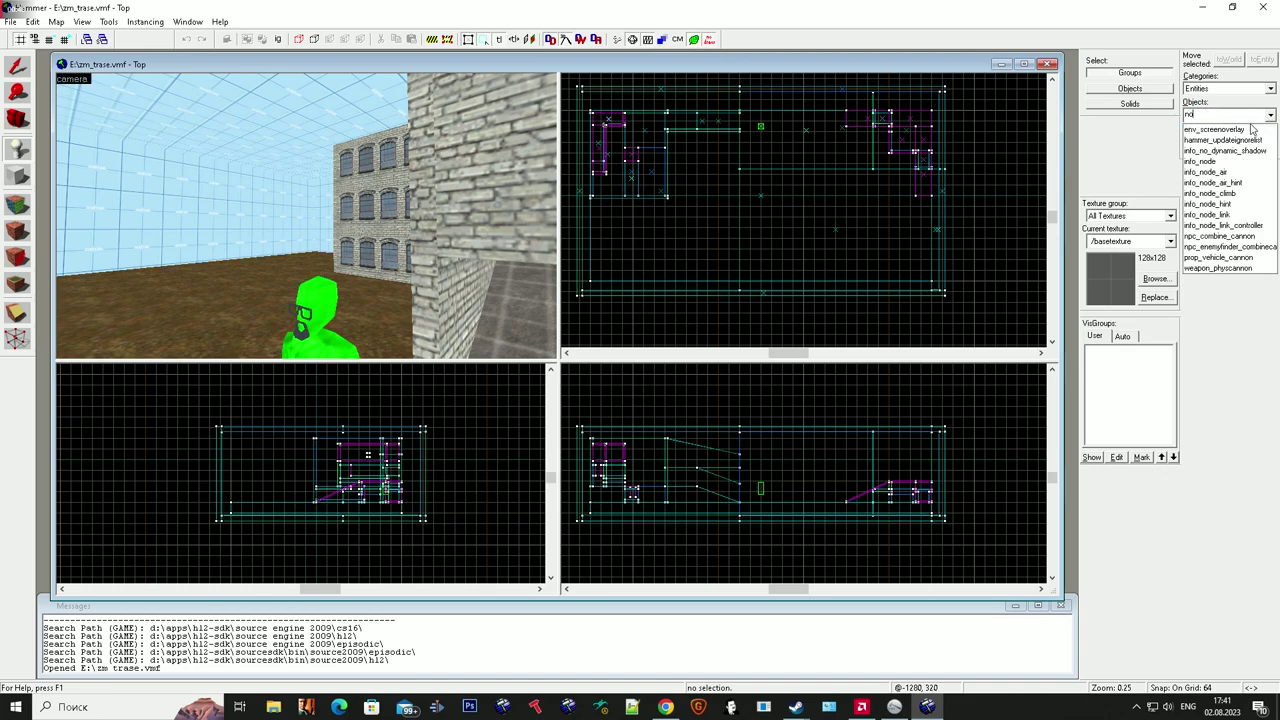
{"action": "left_click", "coordinate": [1224, 141]}
{"action": "key", "text": "z"}
{"action": "left_click", "coordinate": [306, 216]}
{"action": "left_click", "coordinate": [306, 216]}
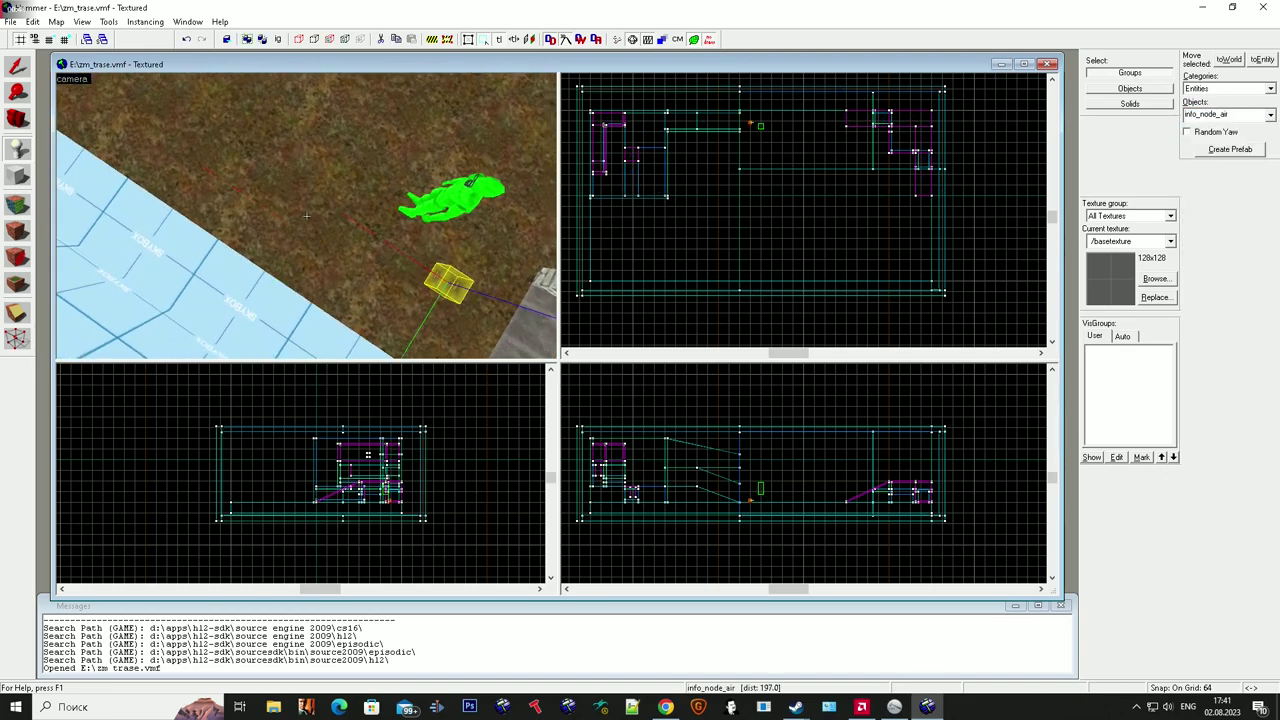
{"action": "key", "text": "ctrl+z"}
Place a row of info_node entities on the ground from the player start to the mesh ramp.
{"action": "key", "text": "super"}
{"action": "left_click", "coordinate": [1271, 117]}
{"action": "scroll", "coordinate": [1240, 145], "scroll_direction": "up", "scroll_amount": 1}
{"action": "left_click", "coordinate": [1232, 151]}
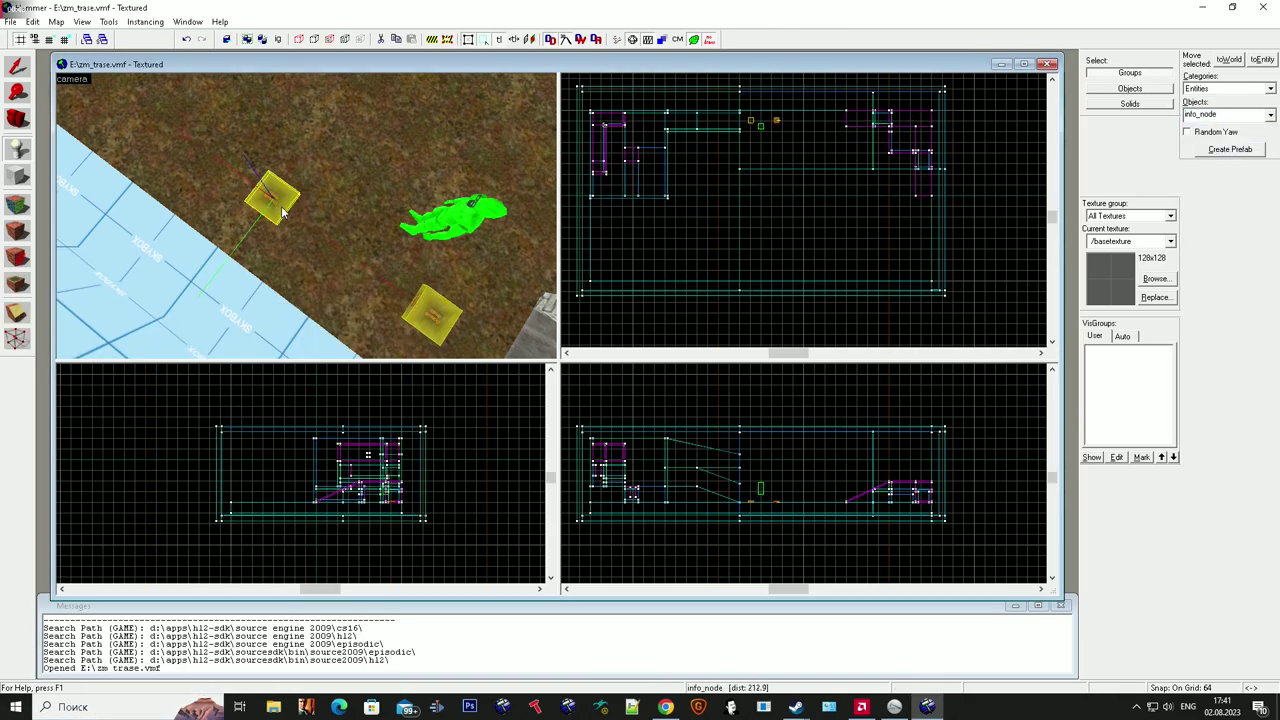
{"action": "key", "text": "z"}
{"action": "left_click", "coordinate": [306, 216]}
{"action": "left_click", "coordinate": [306, 216]}
{"action": "left_click", "coordinate": [306, 216]}
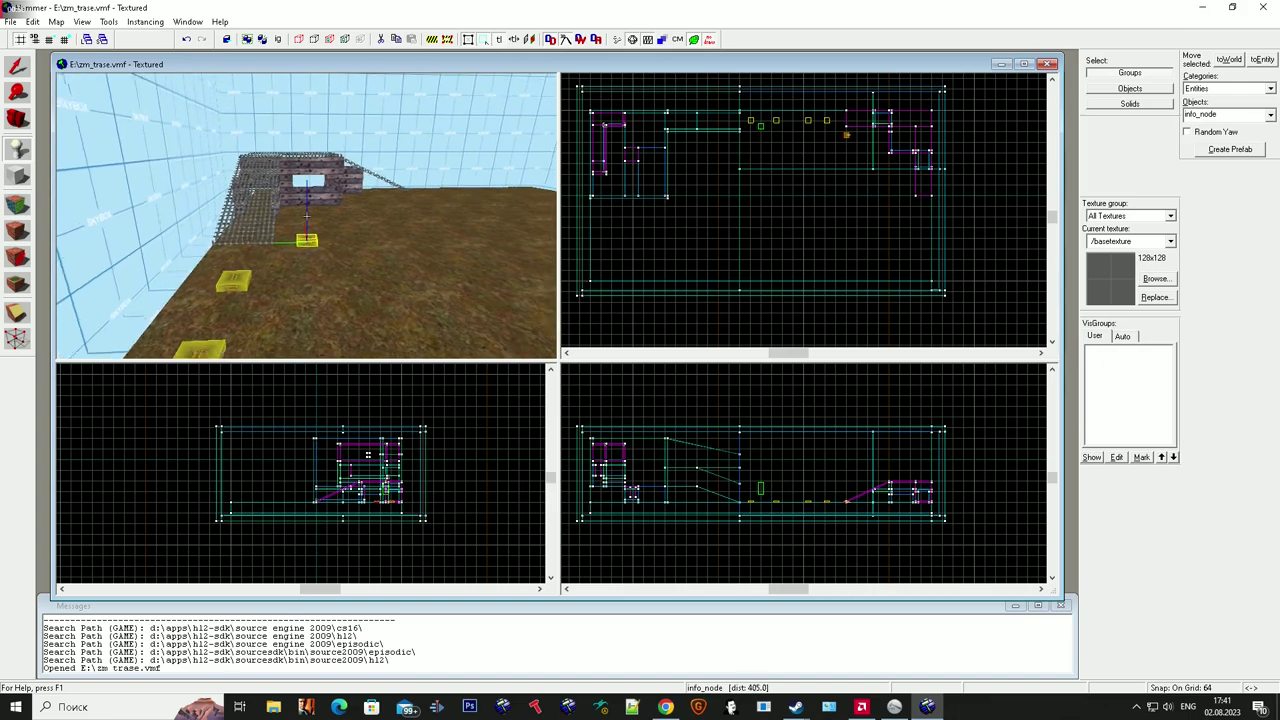
Place info_node entities up the mesh ramp and across the grate roof of the wooden structure.
{"action": "left_click", "coordinate": [306, 216]}
{"action": "left_click", "coordinate": [306, 216]}
{"action": "left_click", "coordinate": [306, 216]}
{"action": "left_click", "coordinate": [306, 216]}
{"action": "left_click", "coordinate": [306, 216]}
{"action": "left_click", "coordinate": [306, 216]}
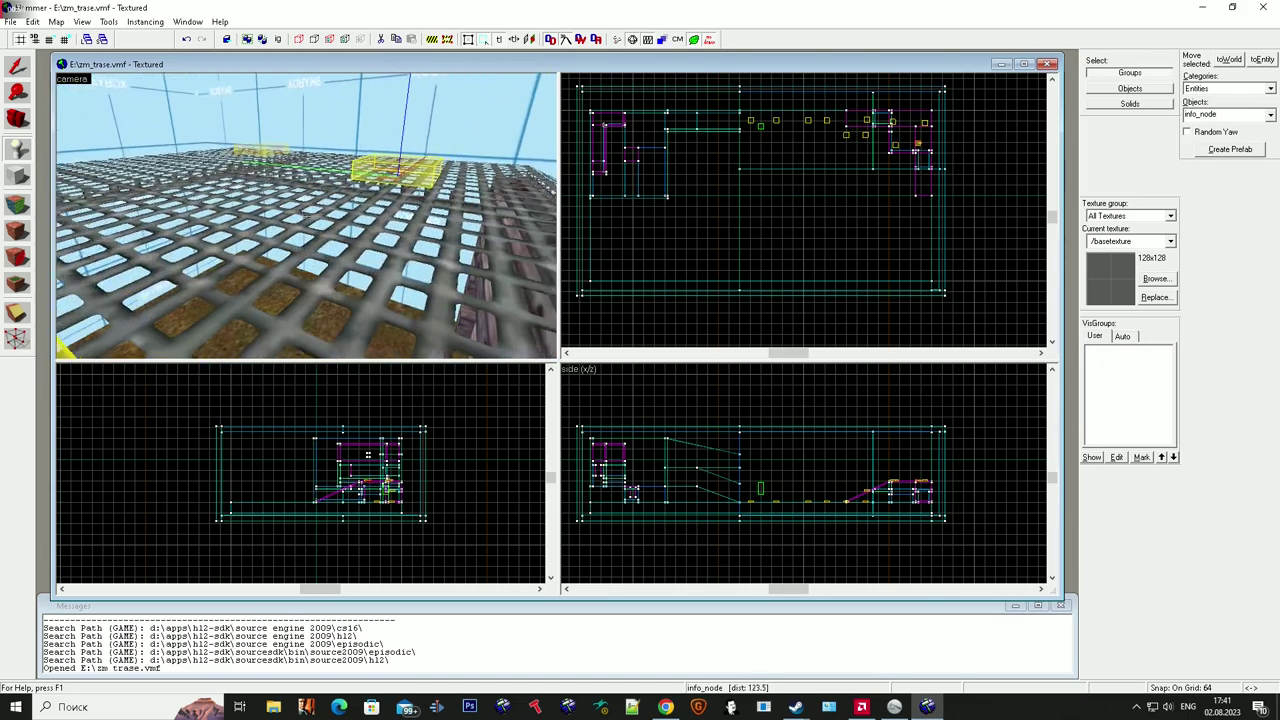
Make tools/toolsnodraw the current texture for editing the faces of the grate roof.
{"action": "key", "text": "super"}
{"action": "left_click", "coordinate": [17, 204]}
{"action": "left_click", "coordinate": [261, 194]}
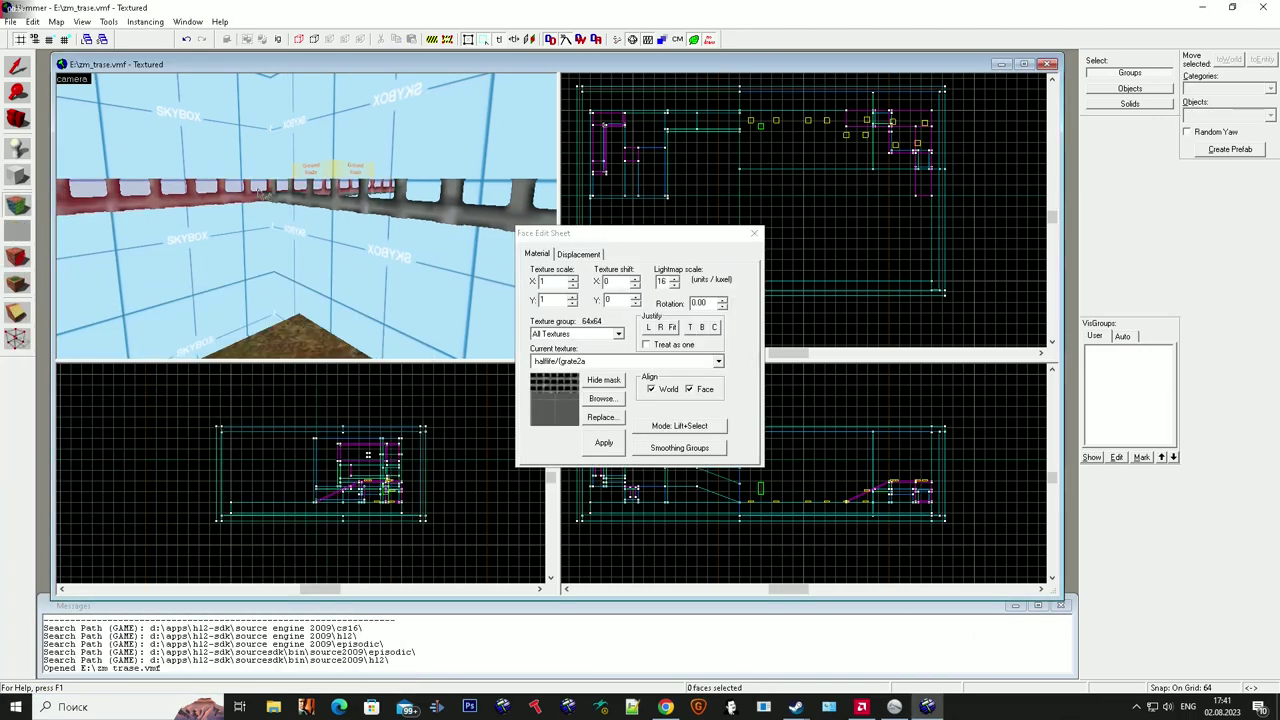
{"action": "left_click", "coordinate": [682, 361]}
{"action": "left_click", "coordinate": [682, 361]}
{"action": "key", "text": "z"}
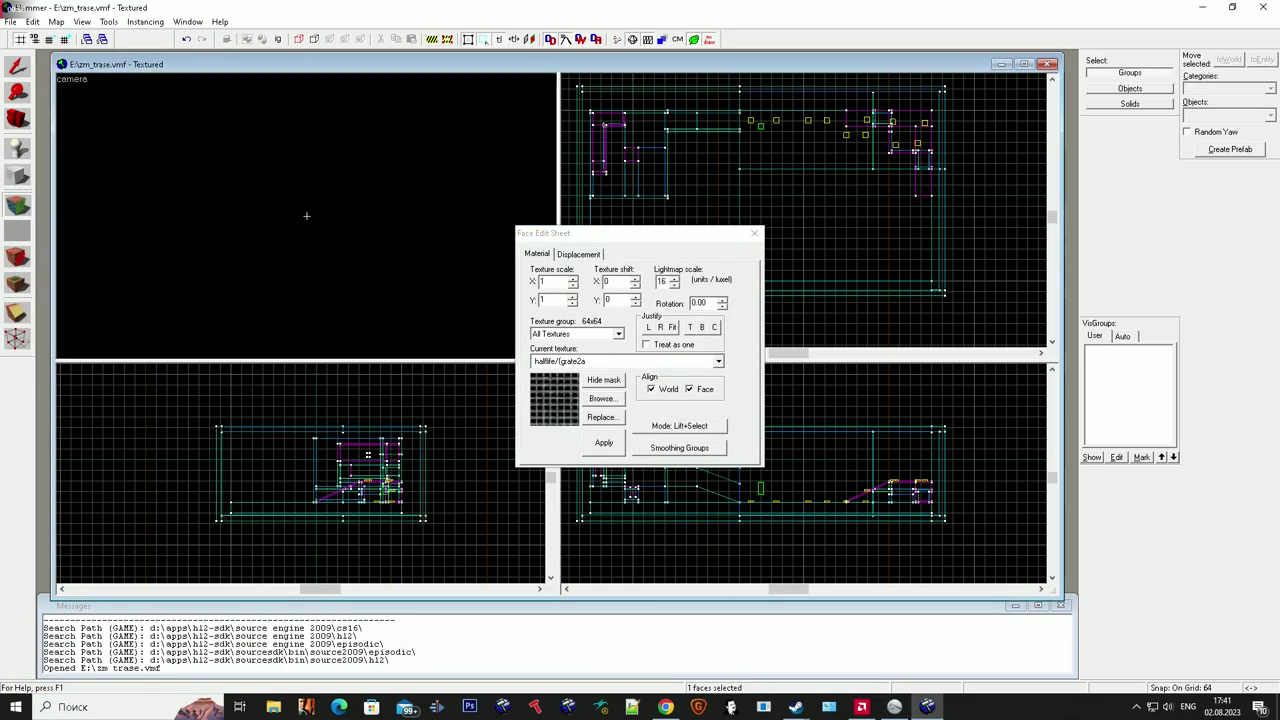
{"action": "left_click", "coordinate": [306, 215]}
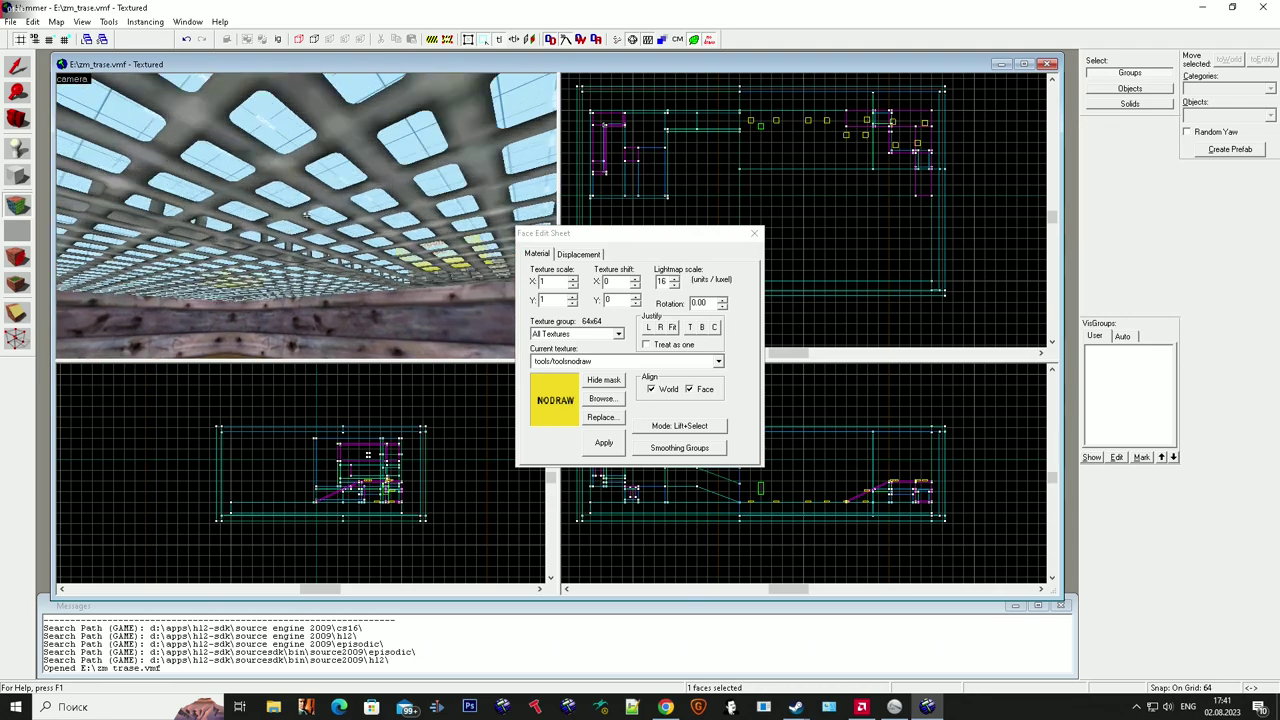
Apply the nodraw texture to the hidden side and bottom faces of the grate roof, then leave face editing.
{"action": "key", "text": "w"}
{"action": "key", "text": "a"}
{"action": "key", "text": "d"}
{"action": "key", "text": "a"}
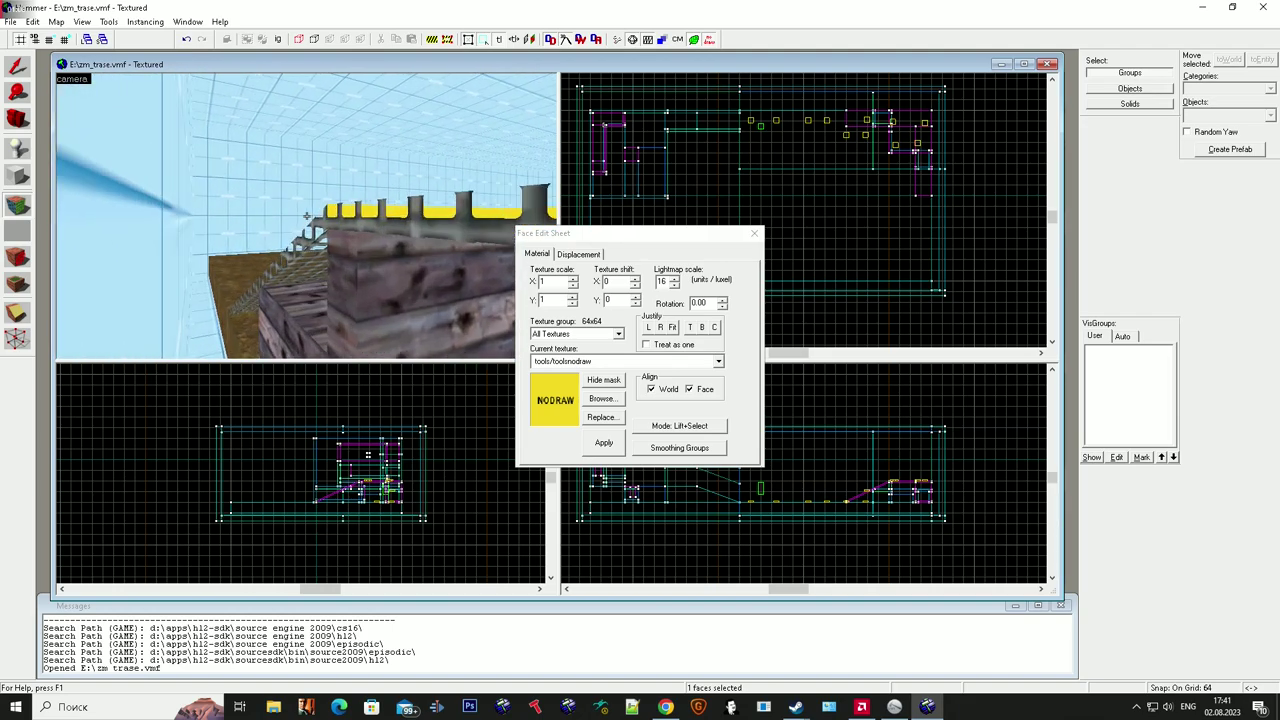
{"action": "key", "text": "w"}
{"action": "key", "text": "s"}
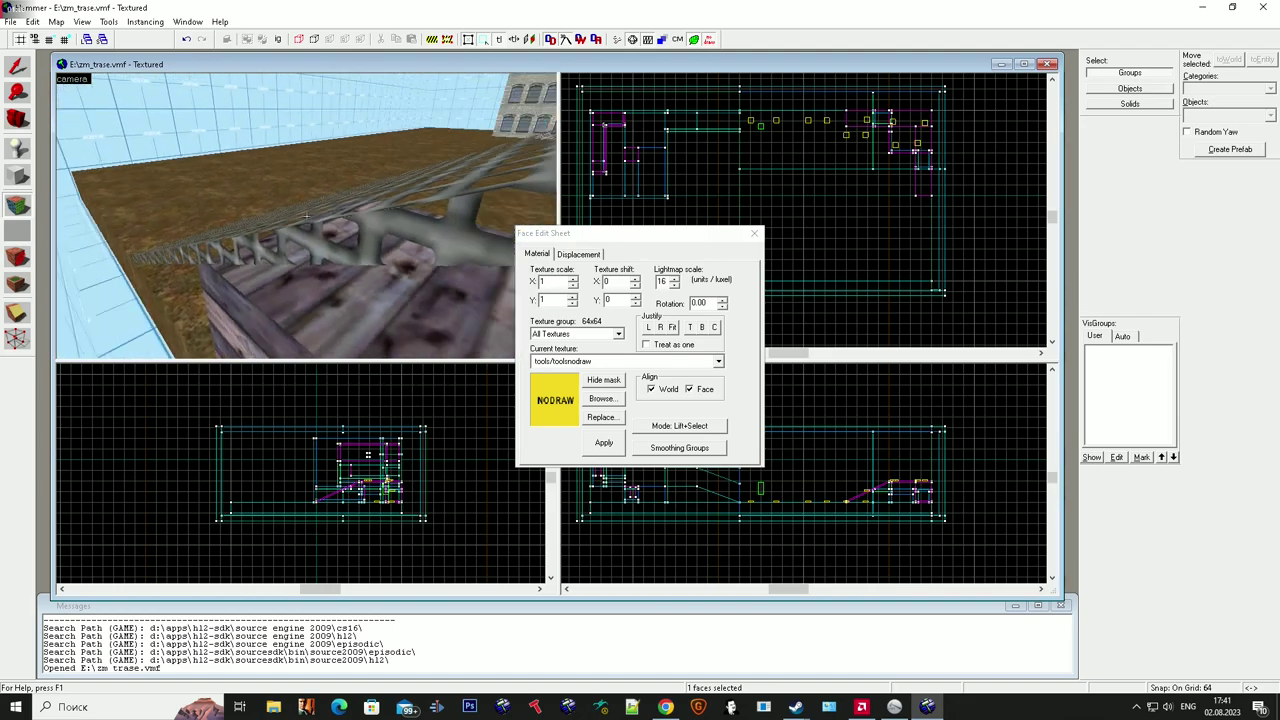
{"action": "key", "text": "w"}
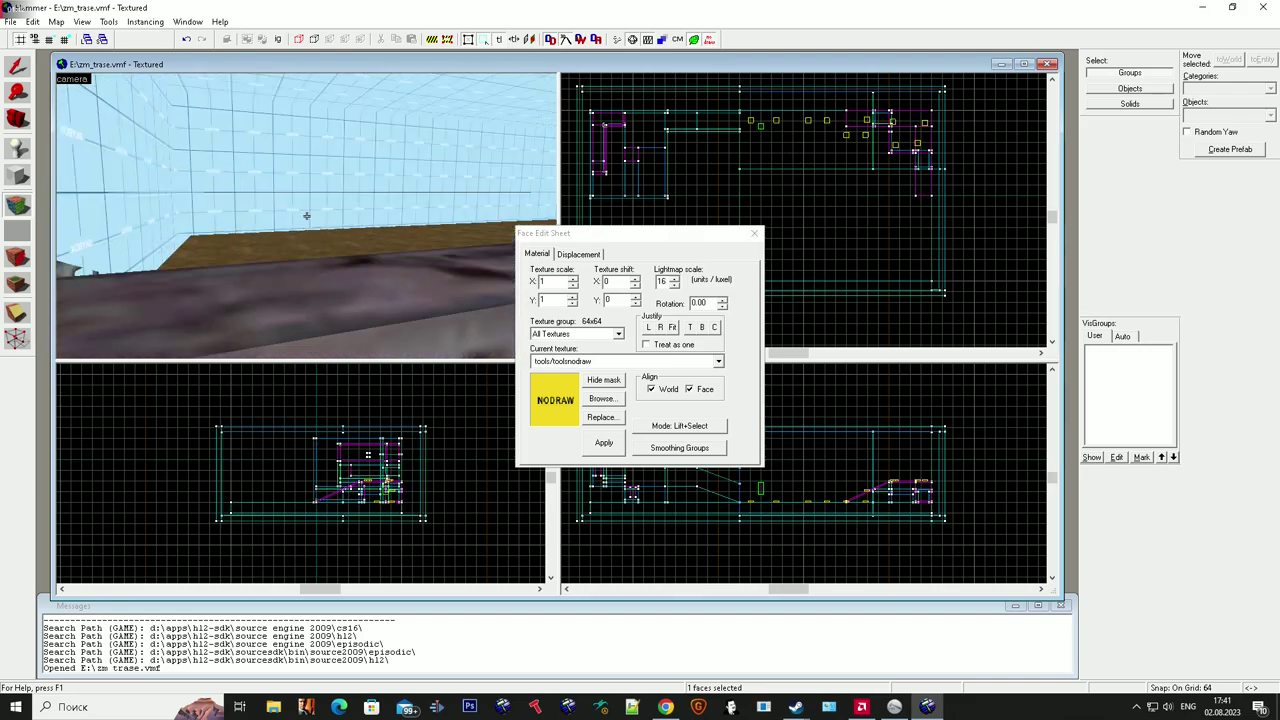
{"action": "key", "text": "w"}
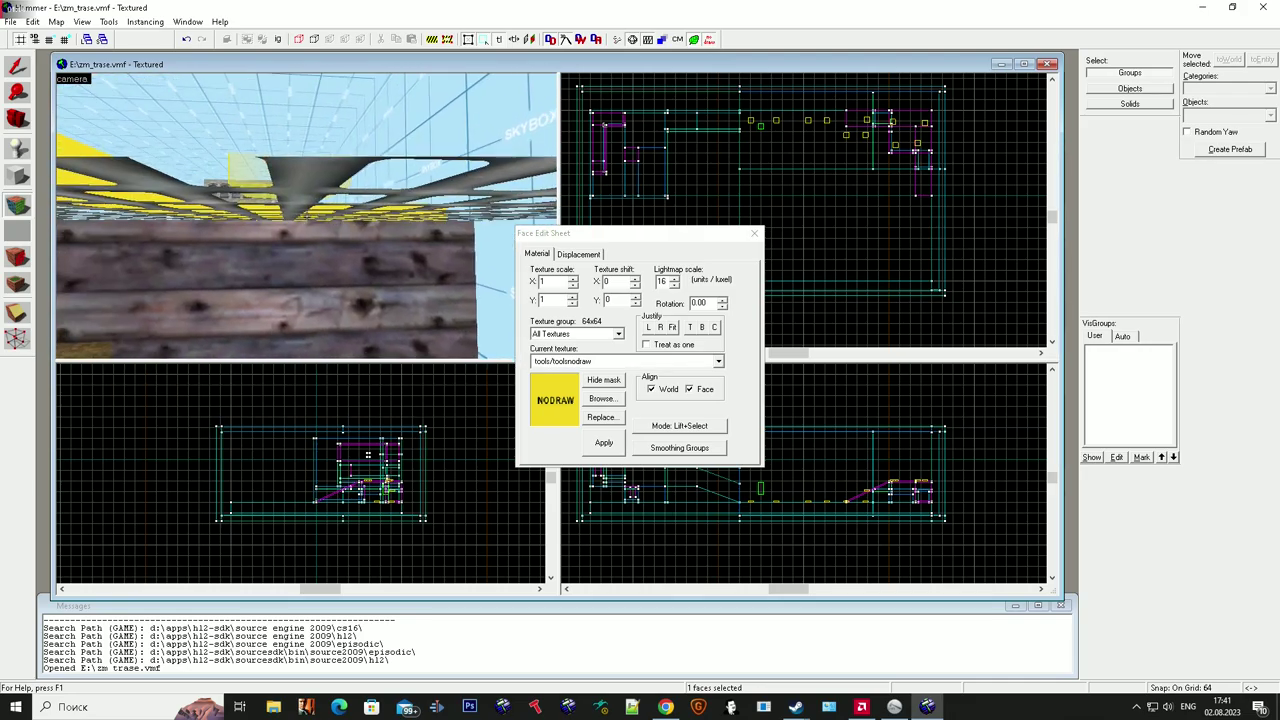
{"action": "key", "text": "w"}
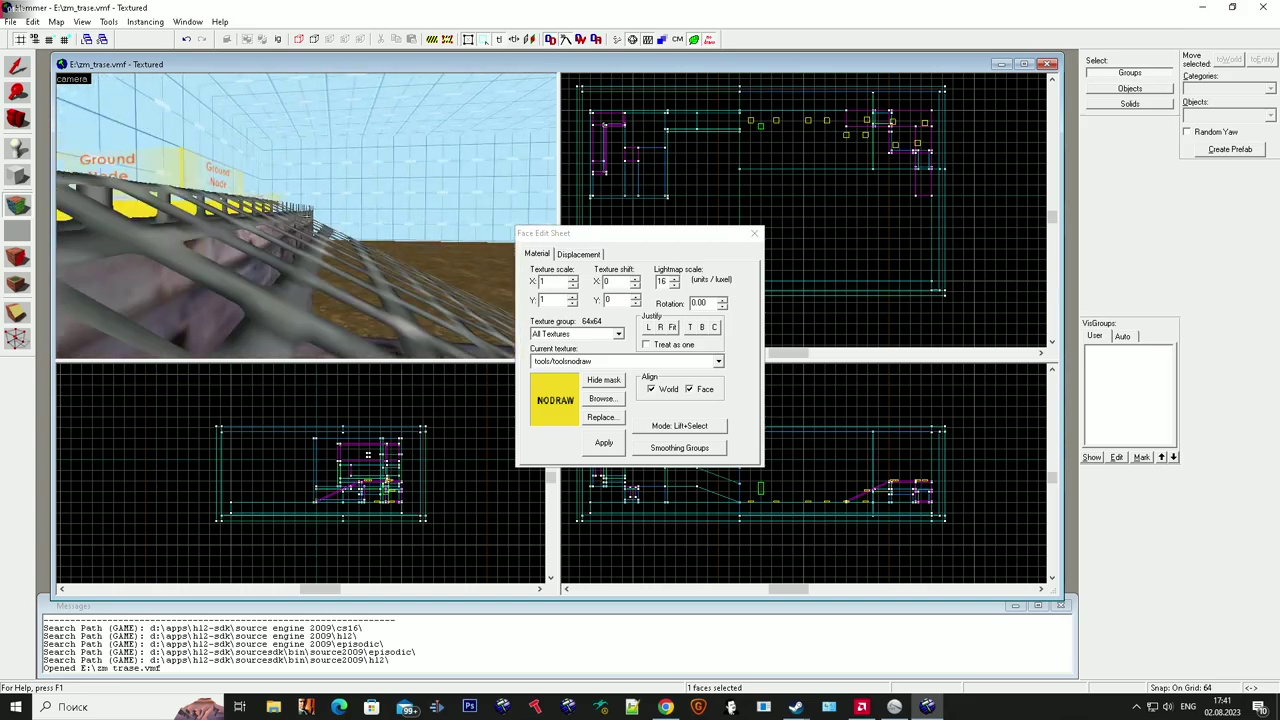
{"action": "key", "text": "w"}
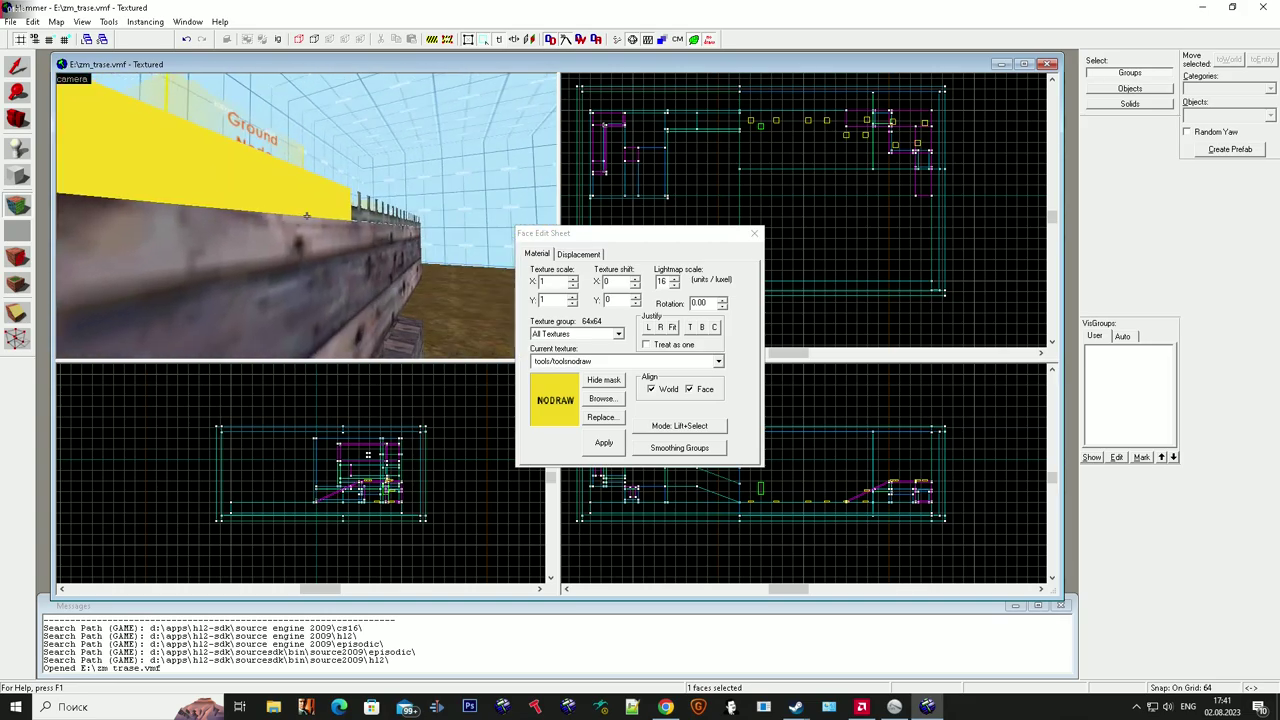
{"action": "key", "text": "w"}
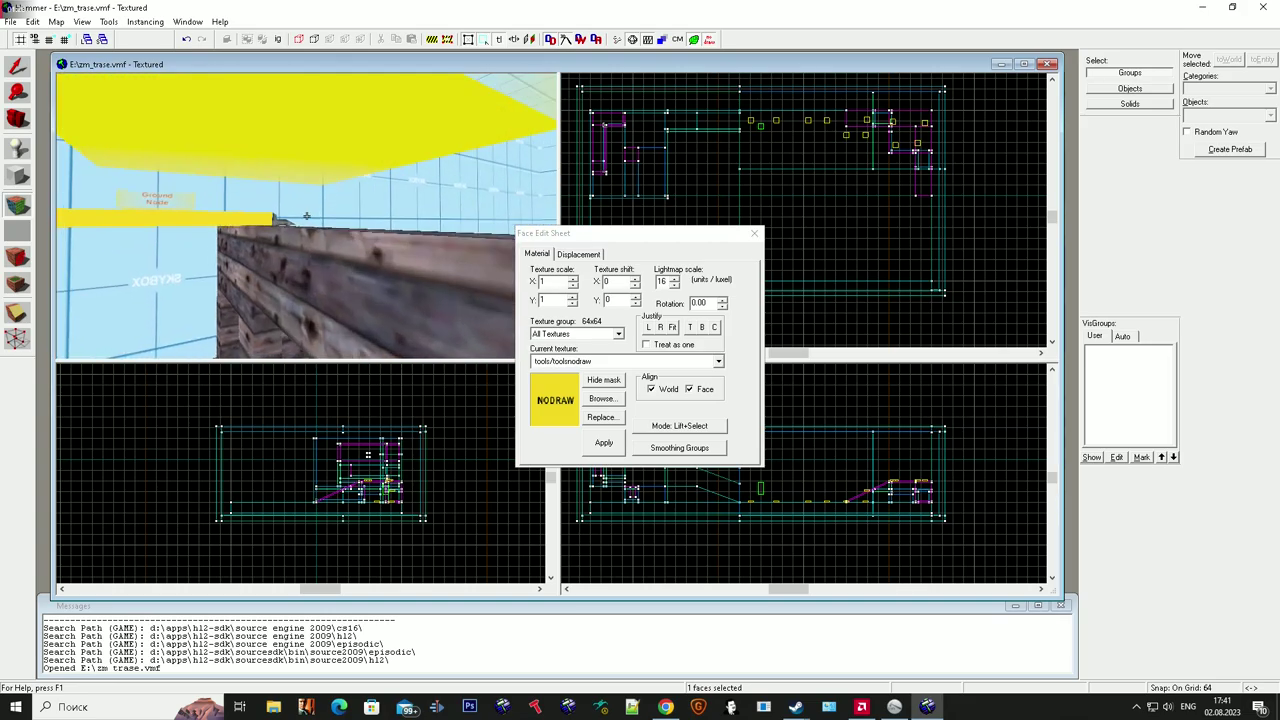
{"action": "key", "text": "s"}
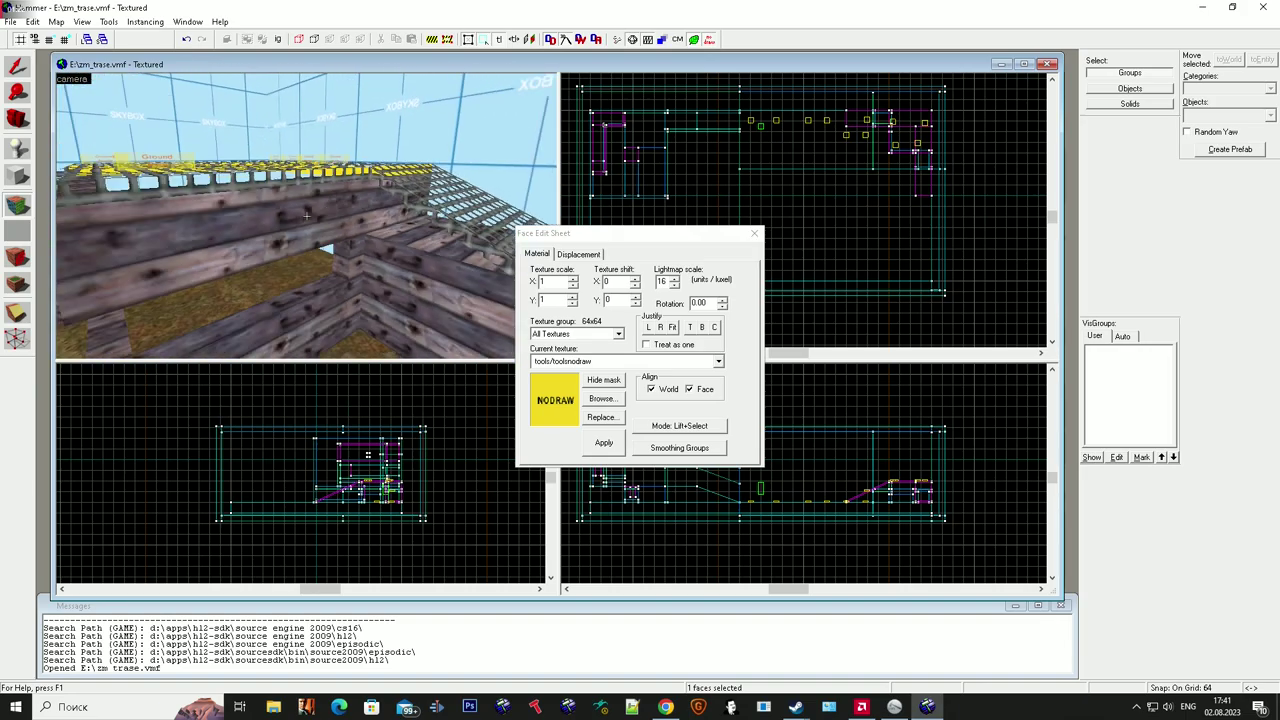
{"action": "key", "text": "super"}
{"action": "key", "text": "super"}
{"action": "key", "text": "z"}
{"action": "key", "text": "shift+s"}
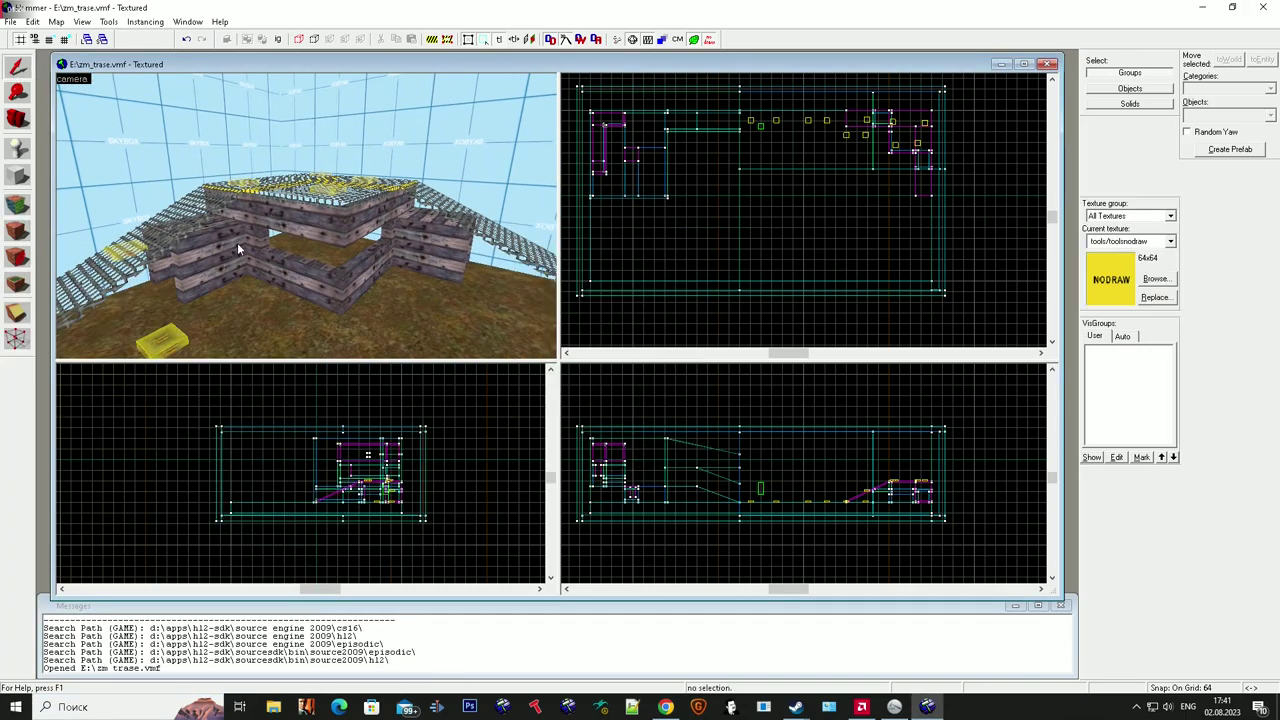
Place info_node entities on the ground in front of, under and beside the wooden structure.
{"action": "left_click", "coordinate": [17, 148]}
{"action": "left_click", "coordinate": [322, 315]}
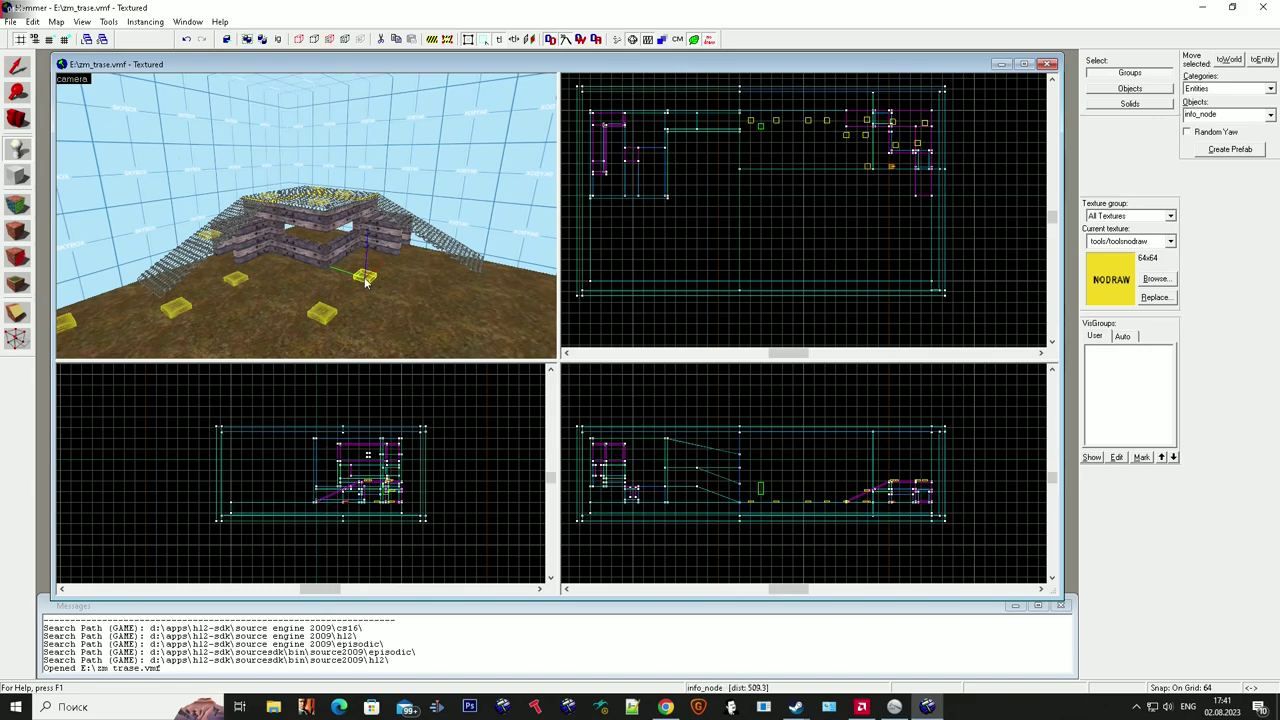
{"action": "key", "text": "z"}
{"action": "key", "text": "w"}
{"action": "left_click", "coordinate": [307, 216]}
{"action": "left_click", "coordinate": [307, 216]}
{"action": "left_click", "coordinate": [307, 216]}
{"action": "key", "text": "s"}
{"action": "left_click", "coordinate": [307, 216]}
{"action": "left_click", "coordinate": [307, 216]}
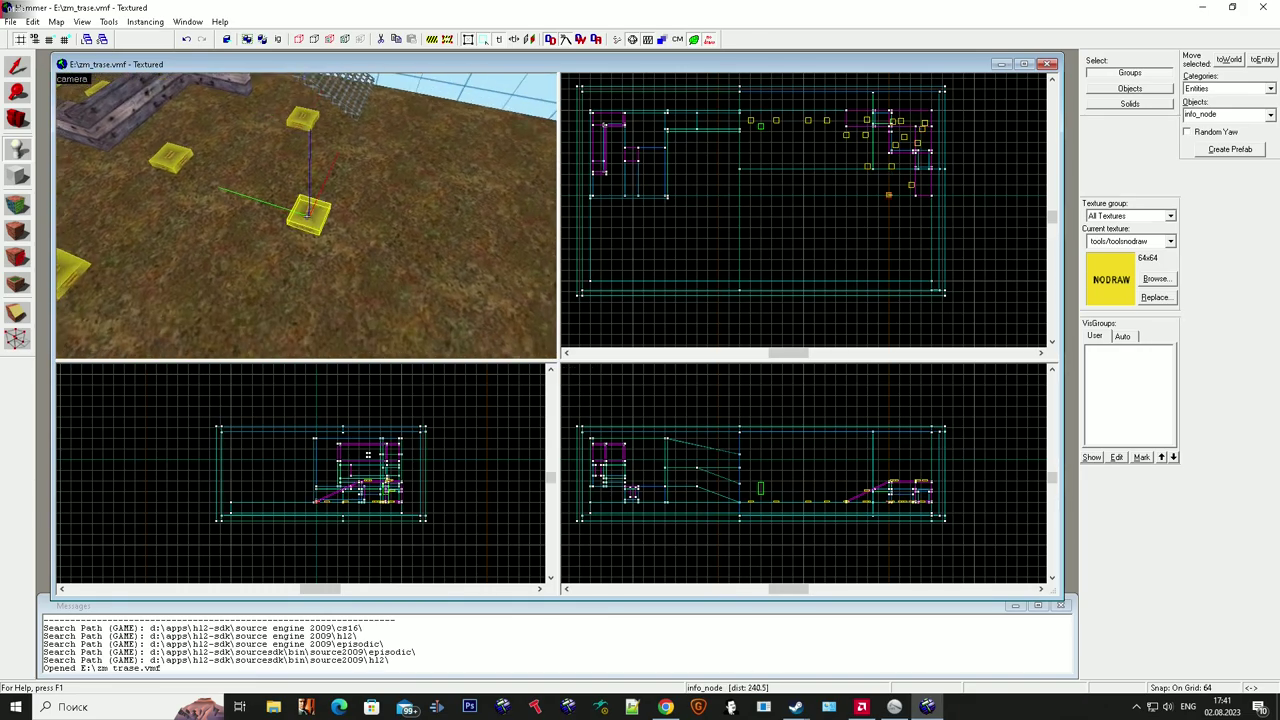
Place info_node entities down the second mesh ramp and on the ground beyond its foot.
{"action": "key", "text": "w"}
{"action": "left_click", "coordinate": [307, 216]}
{"action": "left_click", "coordinate": [307, 216]}
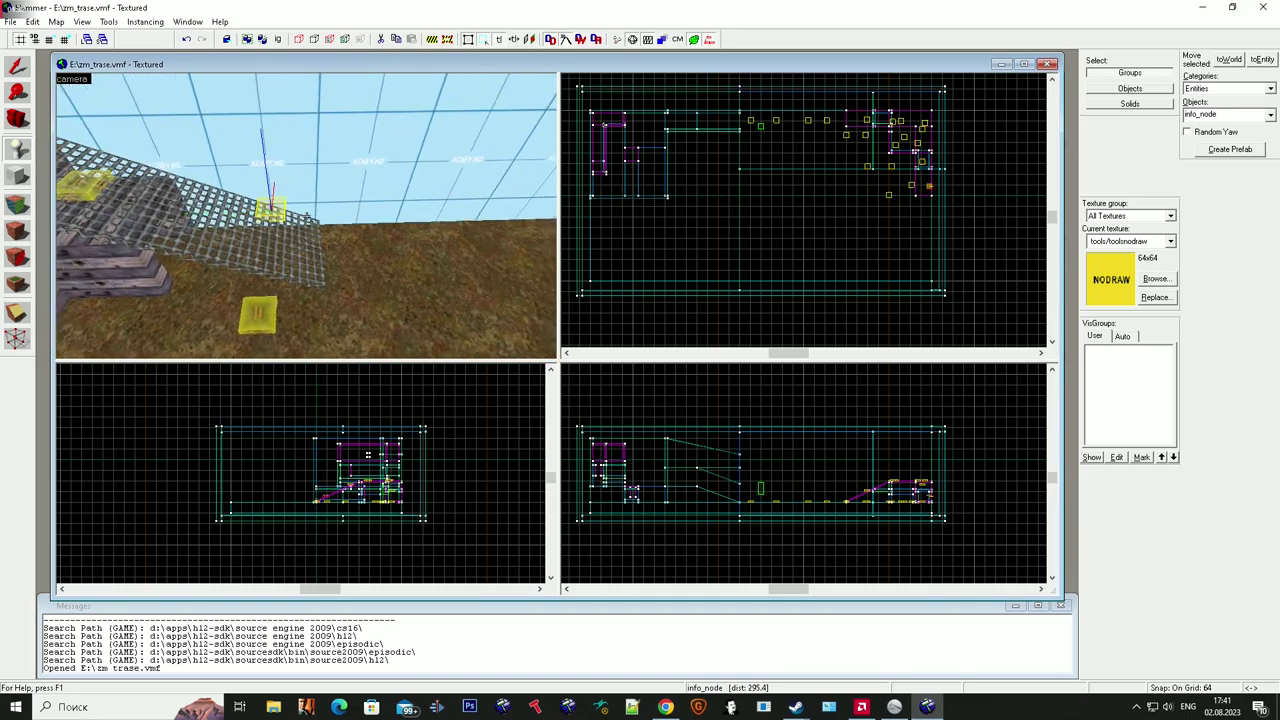
{"action": "left_click", "coordinate": [307, 216]}
{"action": "left_click", "coordinate": [307, 216]}
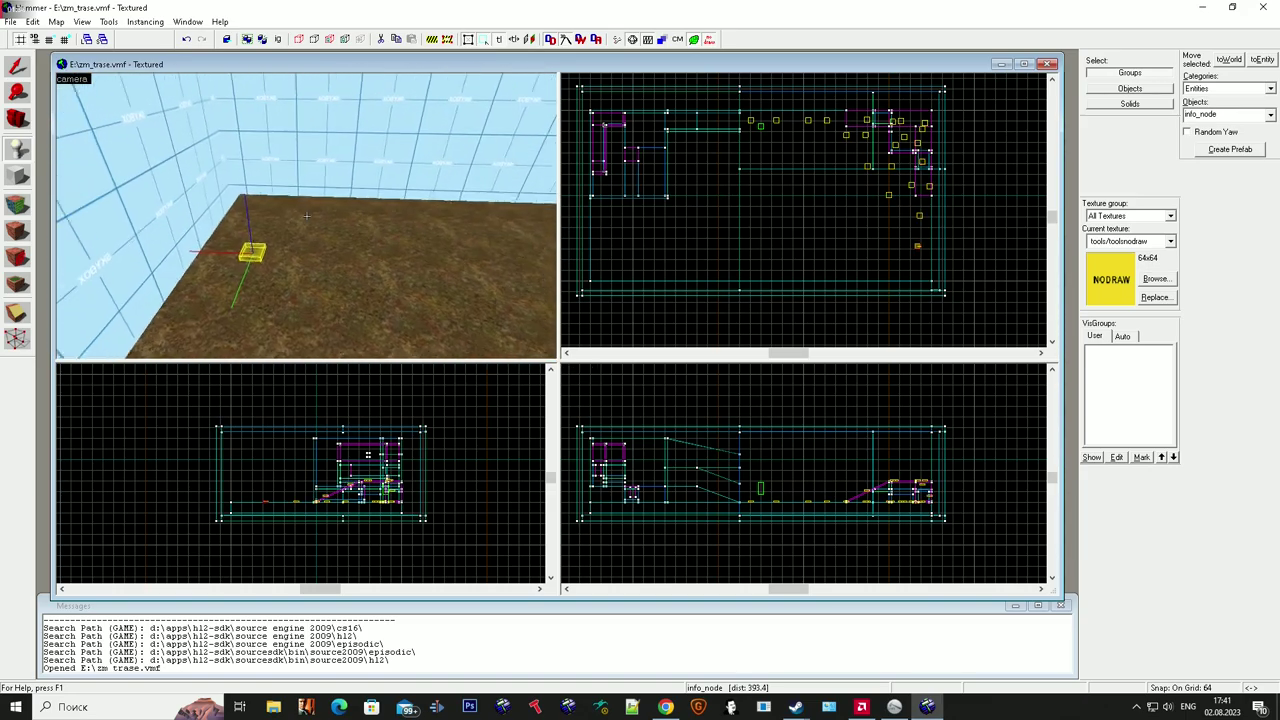
{"action": "left_click", "coordinate": [307, 216]}
Scatter info_node entities across the open ground between the wooden structure and the brick building.
{"action": "key", "text": "super"}
{"action": "left_click", "coordinate": [274, 142]}
{"action": "left_click", "coordinate": [273, 155]}
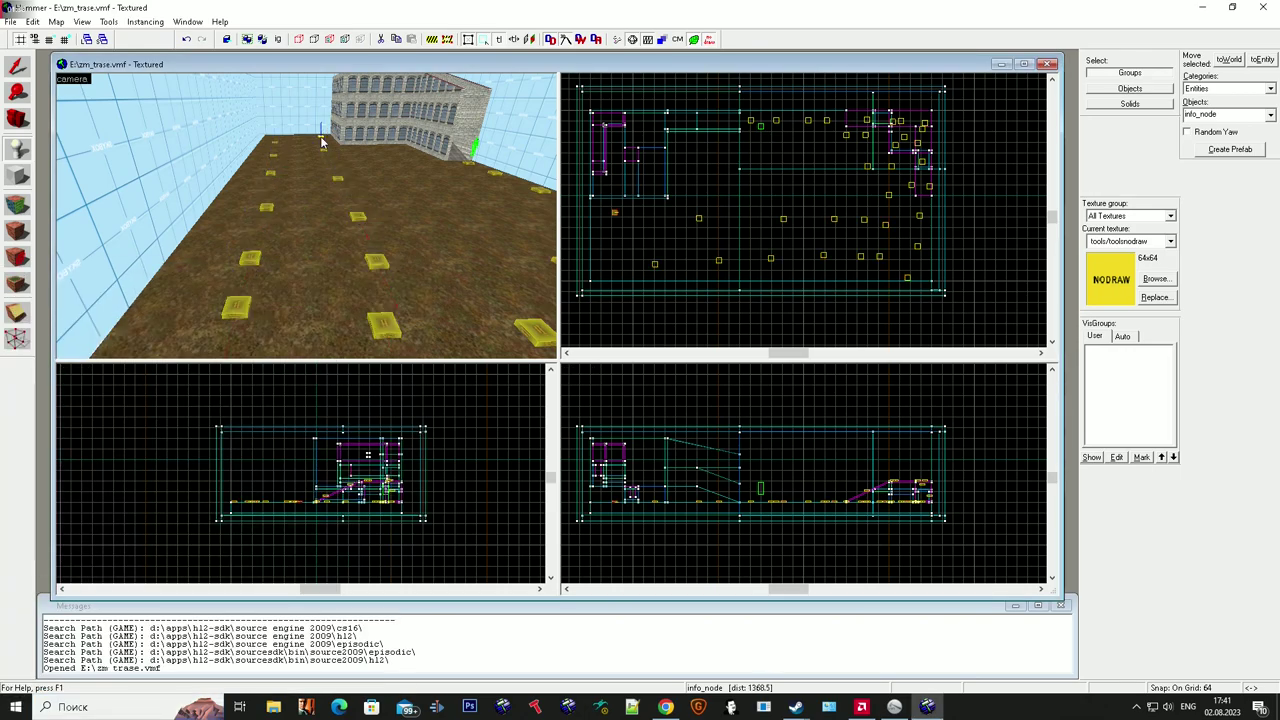
{"action": "left_click", "coordinate": [313, 294]}
{"action": "key", "text": "d"}
{"action": "left_click", "coordinate": [358, 262]}
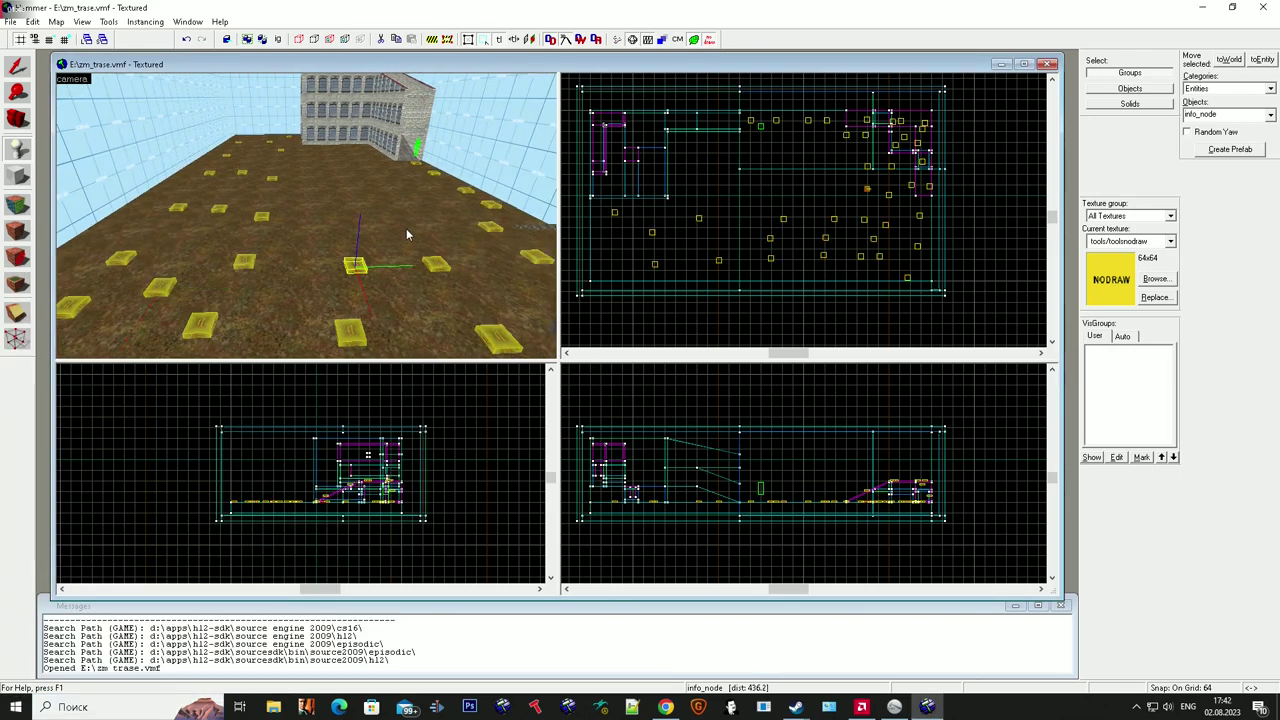
{"action": "scroll", "coordinate": [368, 194], "scroll_direction": "down", "scroll_amount": 4}
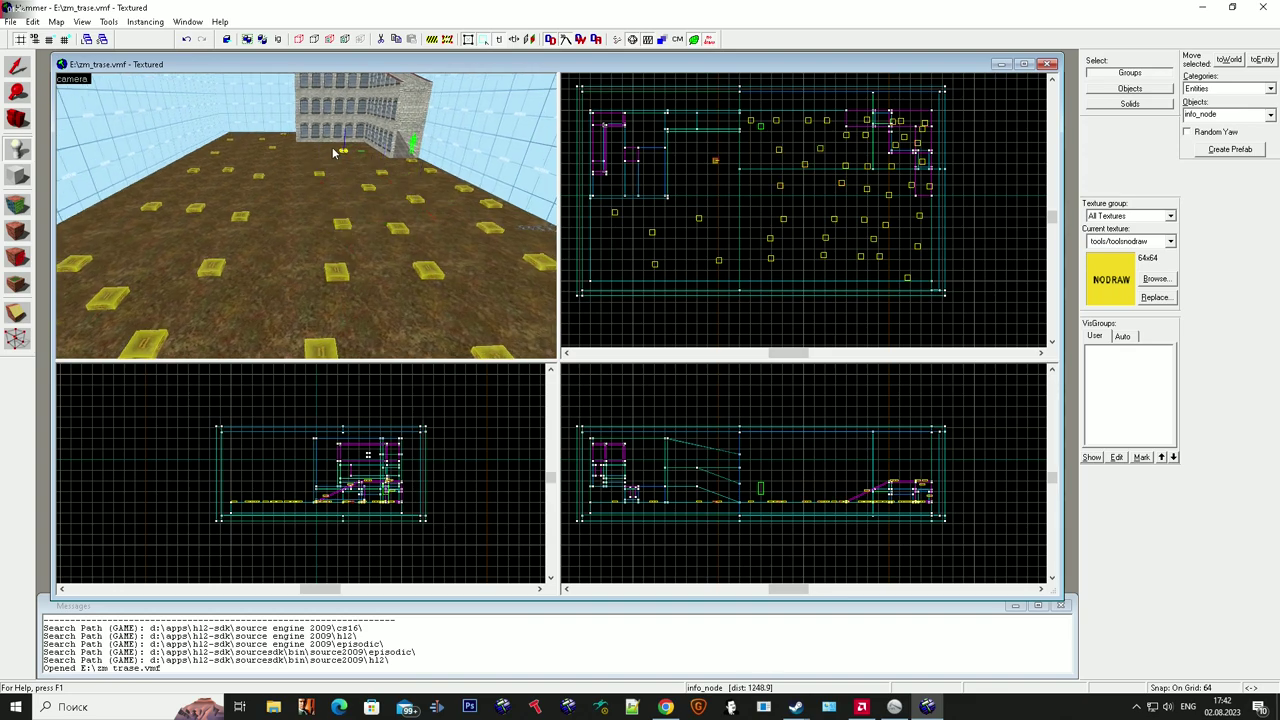
{"action": "left_click", "coordinate": [274, 280]}
Place info_node entities up the ramp beside the brick building and along the passage into it.
{"action": "key", "text": "z"}
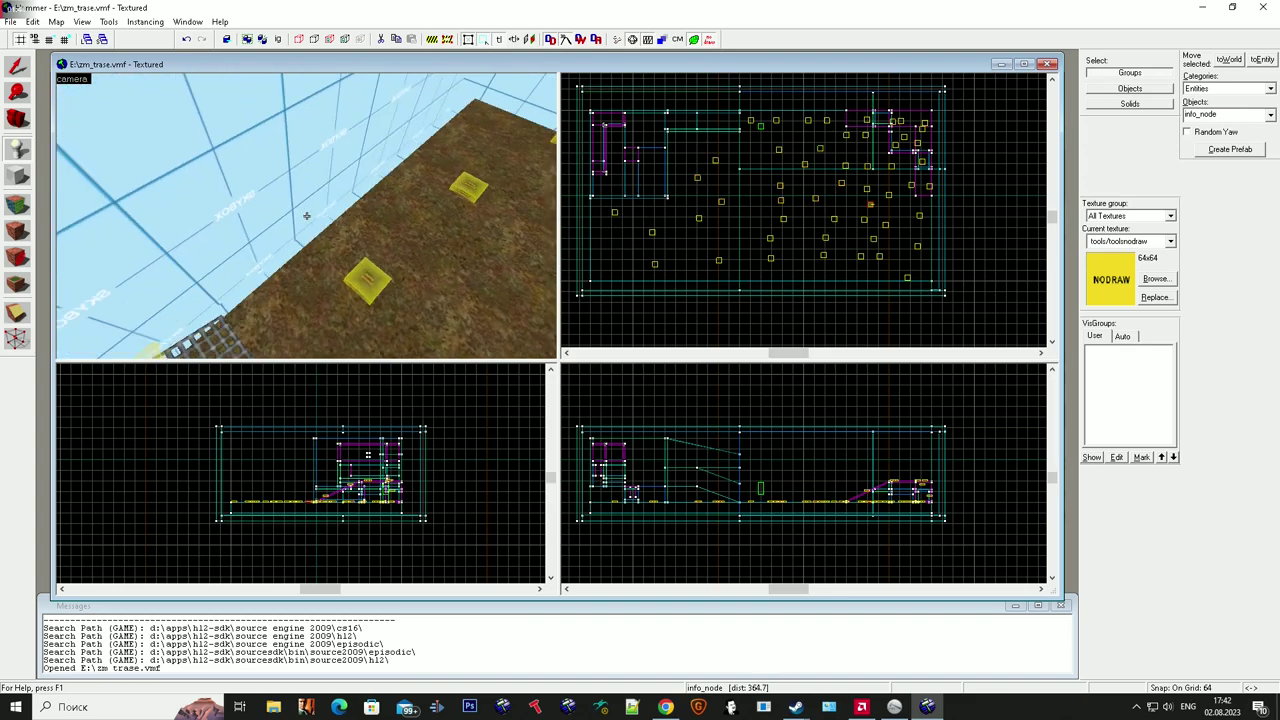
{"action": "key", "text": "w"}
{"action": "key", "text": "w"}
{"action": "left_click", "coordinate": [306, 214]}
{"action": "left_click", "coordinate": [306, 214]}
{"action": "left_click", "coordinate": [306, 214]}
{"action": "key", "text": "w"}
{"action": "left_click", "coordinate": [306, 214]}
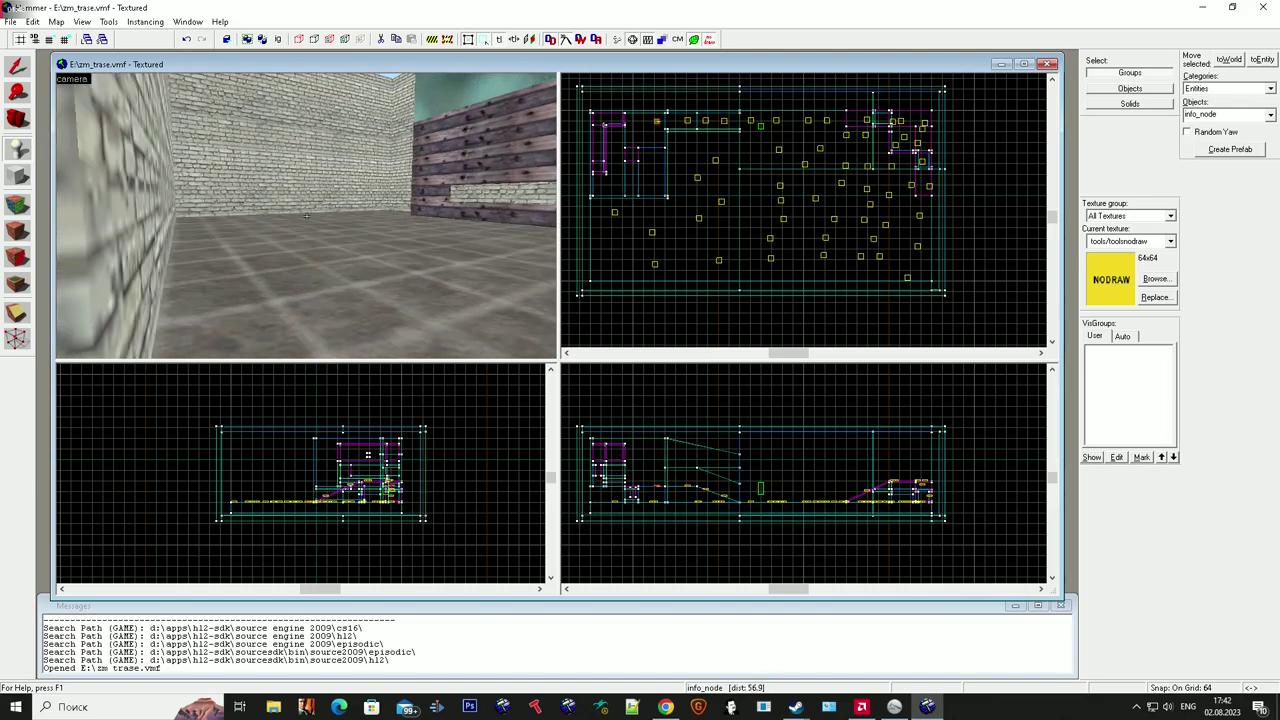
Place a line of info_node entities across the building's tiled floor to its far wall.
{"action": "left_click", "coordinate": [306, 214]}
{"action": "left_click", "coordinate": [306, 214]}
{"action": "left_click", "coordinate": [306, 214]}
{"action": "key", "text": "w"}
{"action": "left_click", "coordinate": [306, 214]}
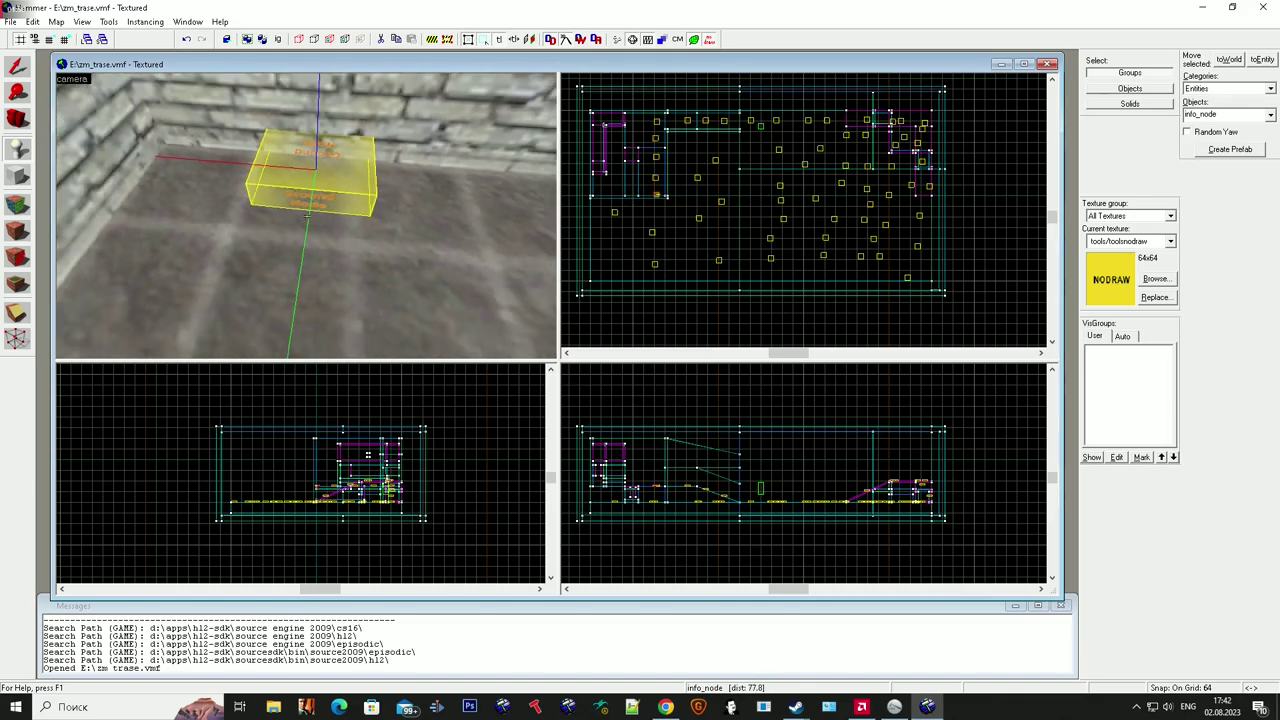
Place info_node entities through the building's remaining rooms and levels and on the uncovered ground outside.
{"action": "left_click", "coordinate": [306, 214]}
{"action": "left_click", "coordinate": [306, 214]}
{"action": "left_click", "coordinate": [306, 214]}
{"action": "left_click", "coordinate": [306, 214]}
{"action": "key", "text": "s"}
{"action": "left_click", "coordinate": [306, 215]}
{"action": "key", "text": "w"}
{"action": "left_click", "coordinate": [306, 215]}
{"action": "left_click", "coordinate": [306, 215]}
{"action": "left_click", "coordinate": [307, 216]}
{"action": "key", "text": "w"}
{"action": "left_click", "coordinate": [307, 216]}
{"action": "left_click", "coordinate": [307, 216]}
{"action": "key", "text": "w"}
{"action": "left_click", "coordinate": [307, 216]}
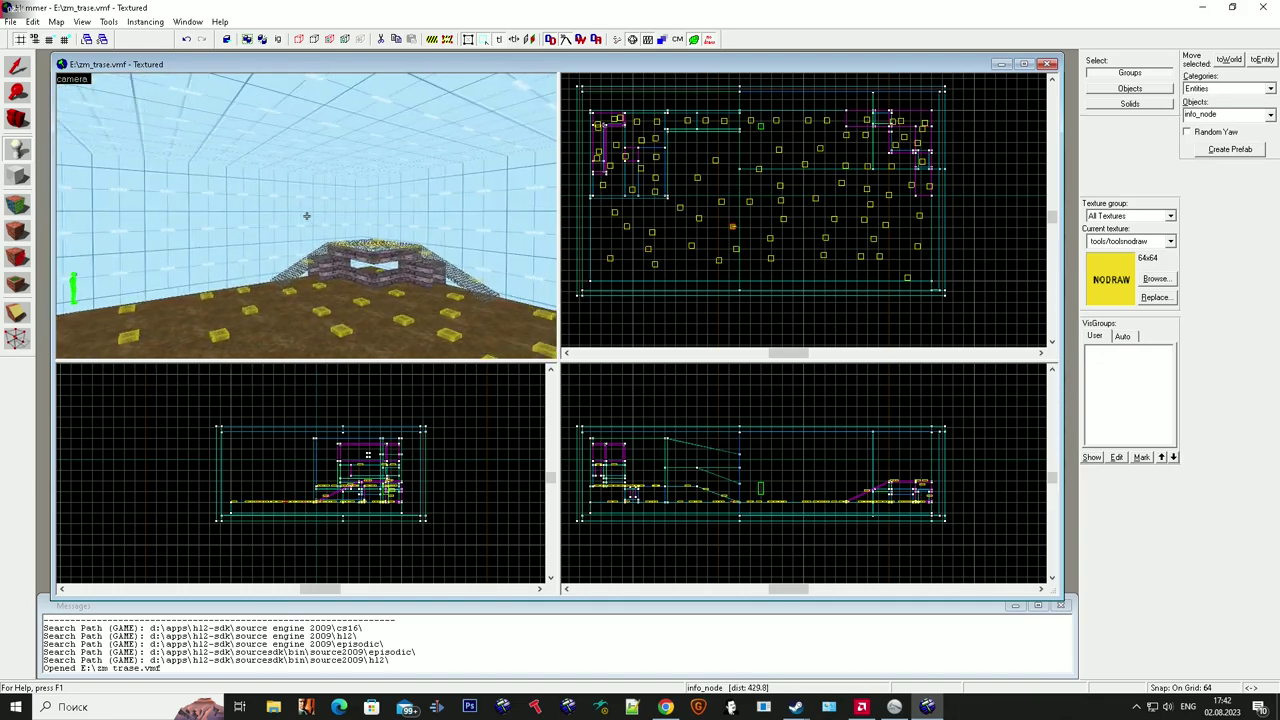
Place a light_environment entity high in the air near the brick building.
{"action": "key", "text": "z"}
{"action": "key", "text": "super"}
{"action": "left_click", "coordinate": [17, 67]}
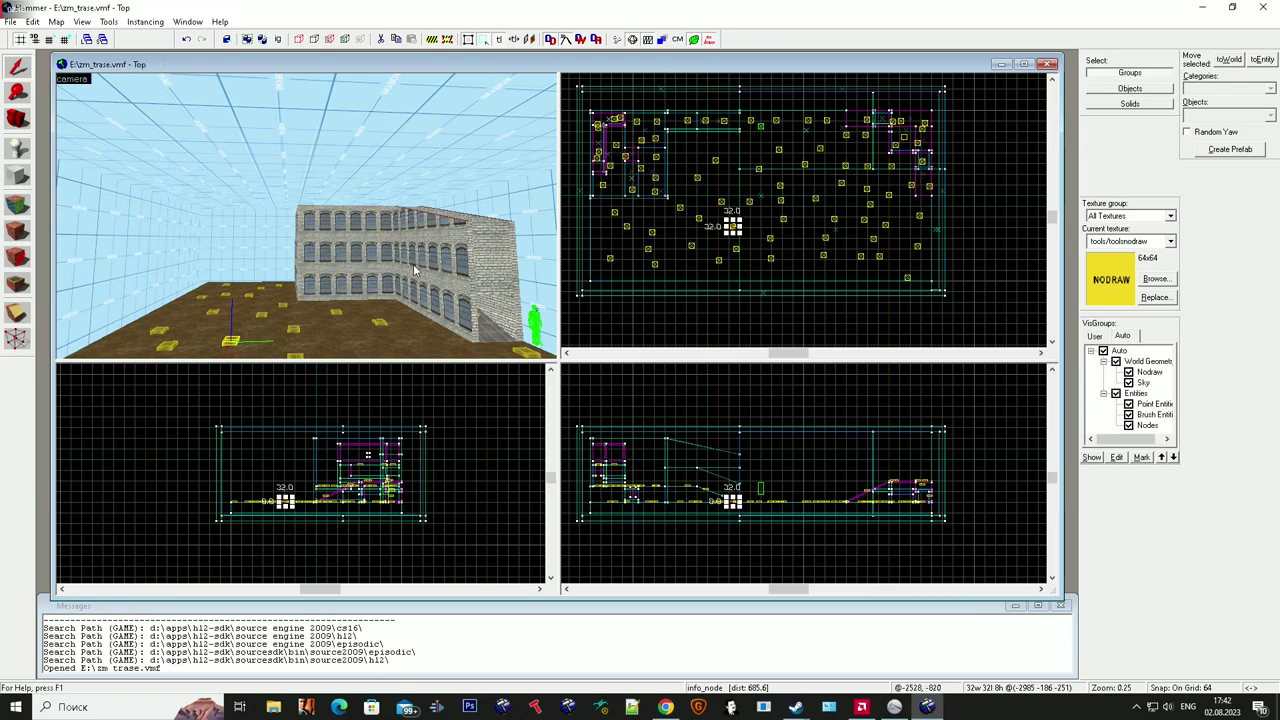
{"action": "key", "text": "shift+e"}
{"action": "left_click", "coordinate": [1269, 117]}
{"action": "type", "text": "light"}
{"action": "left_click", "coordinate": [1203, 151]}
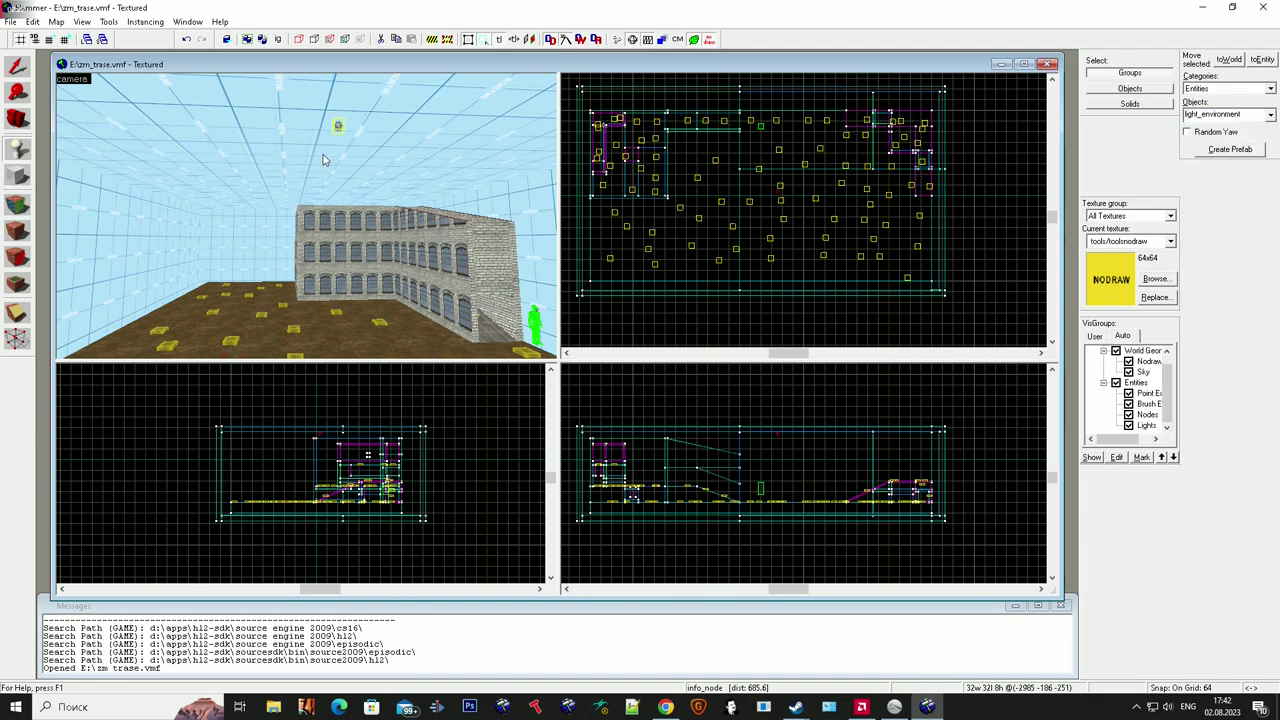
Edit the light_environment's Brightness and Ambient values, using 255 255 255 as the ambient color, and close its properties.
{"action": "key", "text": "alt+Return"}
{"action": "left_click", "coordinate": [622, 319]}
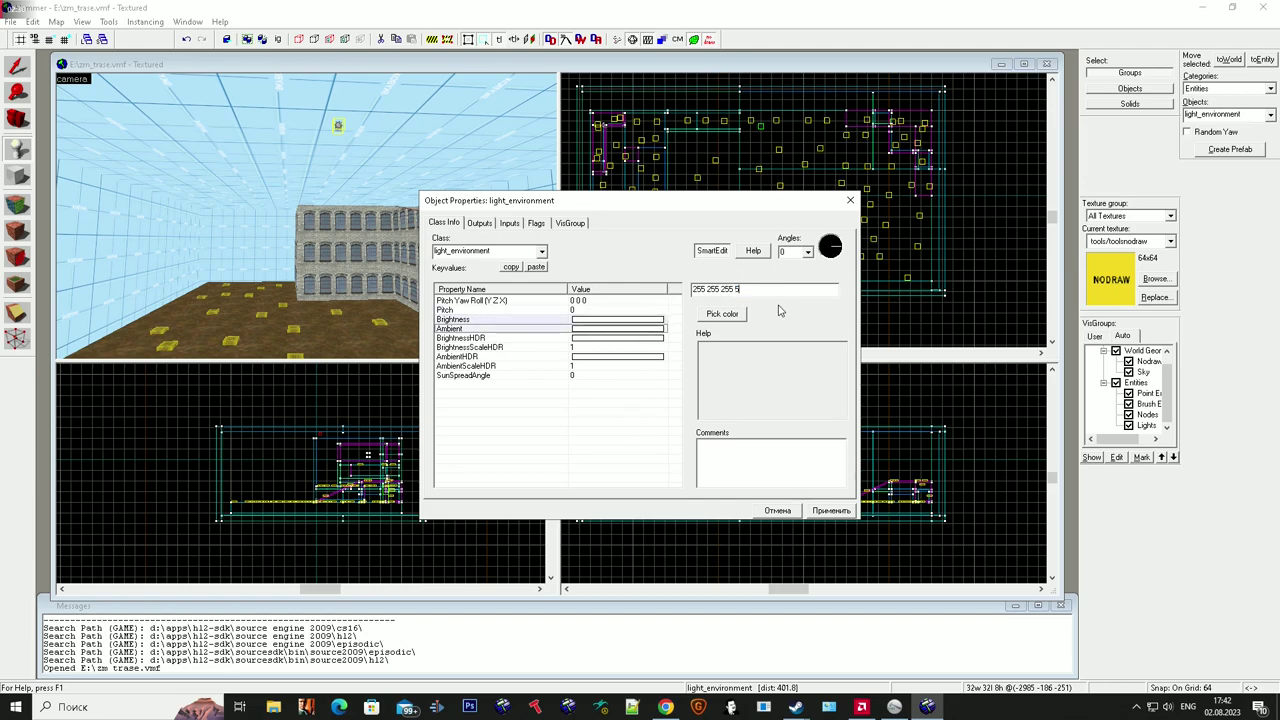
{"action": "left_click", "coordinate": [850, 200]}
Check the SkyBox Texture Name in the map properties, close them and clear the selection.
{"action": "left_click", "coordinate": [58, 23]}
{"action": "left_click", "coordinate": [116, 243]}
{"action": "left_click", "coordinate": [611, 338]}
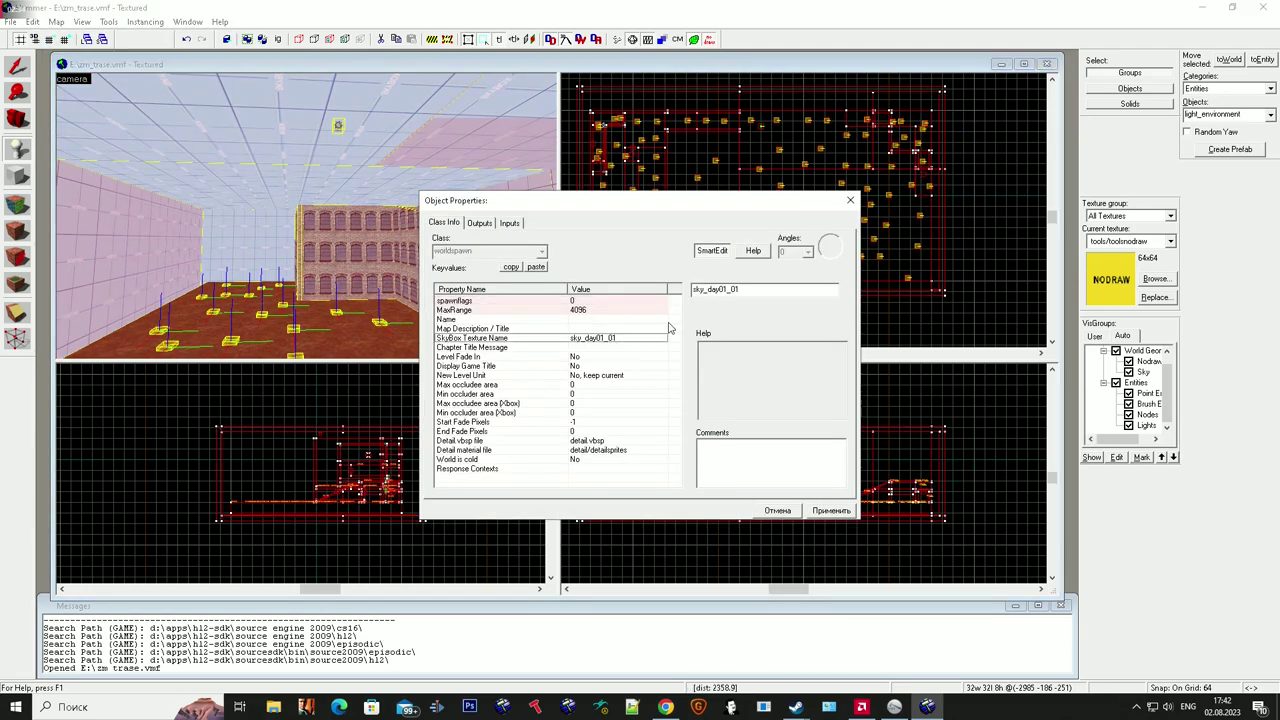
{"action": "left_click", "coordinate": [831, 510]}
{"action": "left_click", "coordinate": [850, 200]}
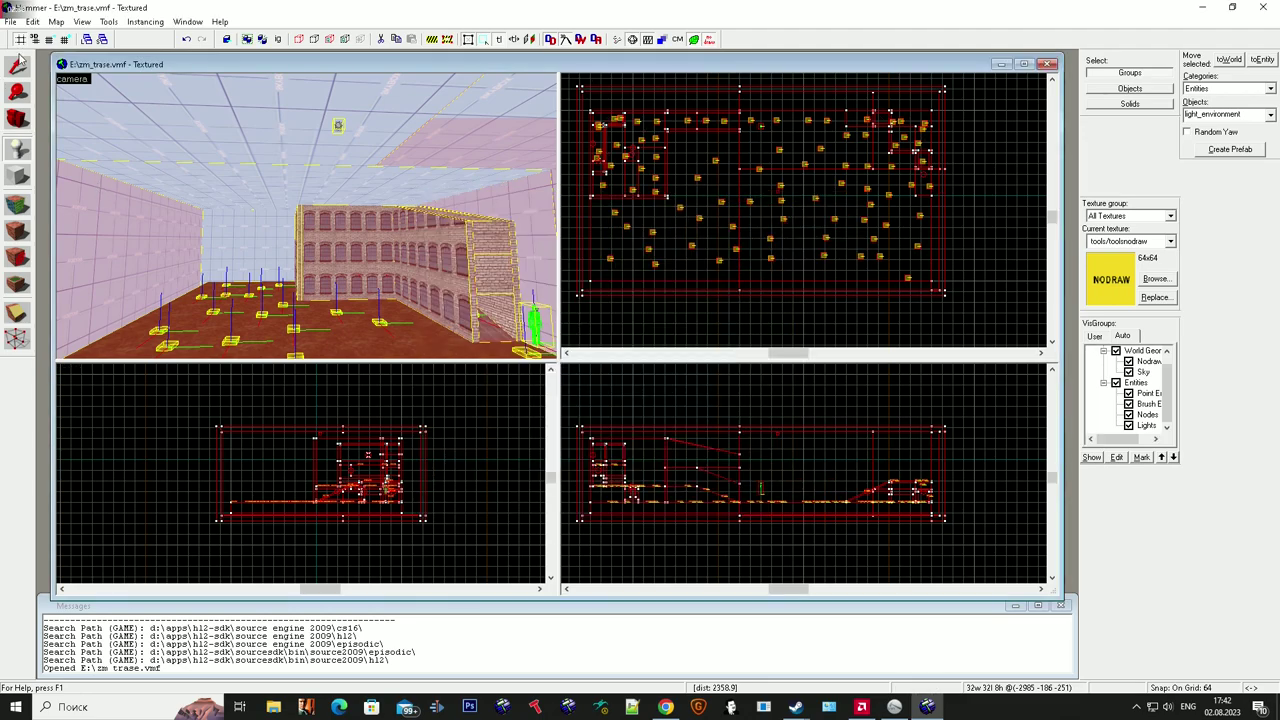
{"action": "left_click", "coordinate": [299, 239]}
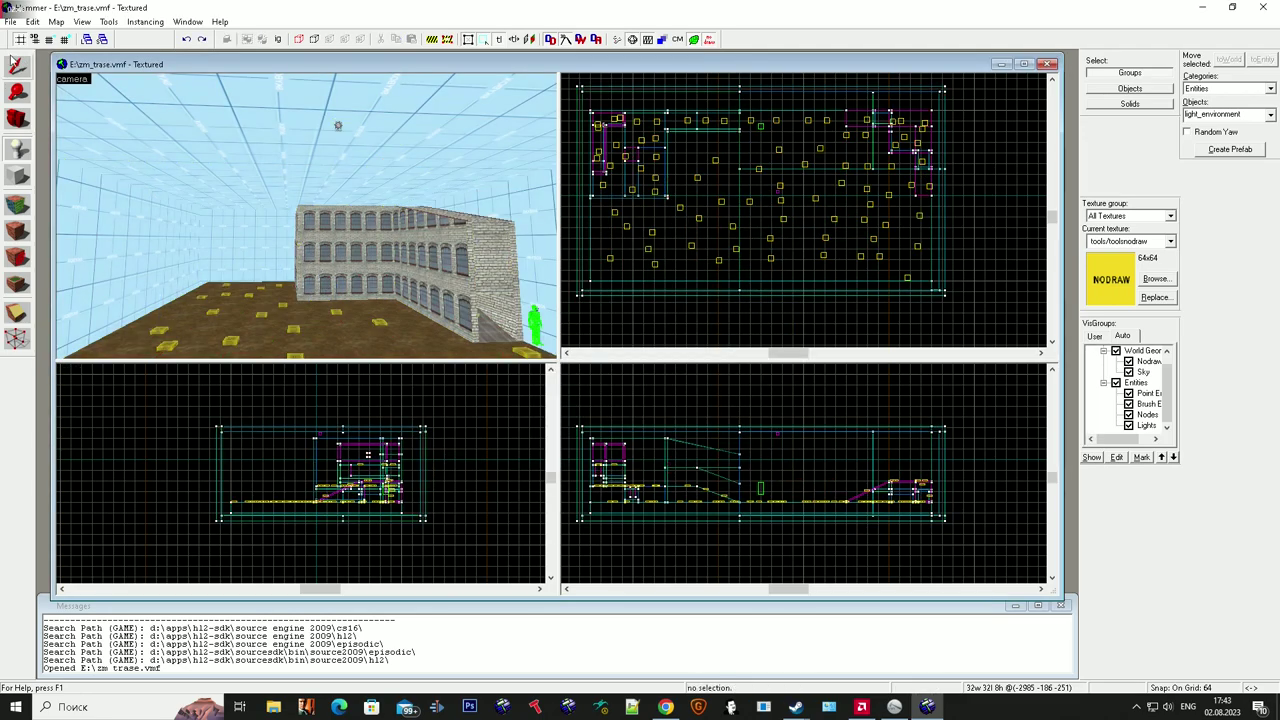
{"action": "scroll", "coordinate": [300, 275], "scroll_direction": "up", "scroll_amount": 2}
{"action": "left_click", "coordinate": [323, 266]}
{"action": "key", "text": "Escape"}
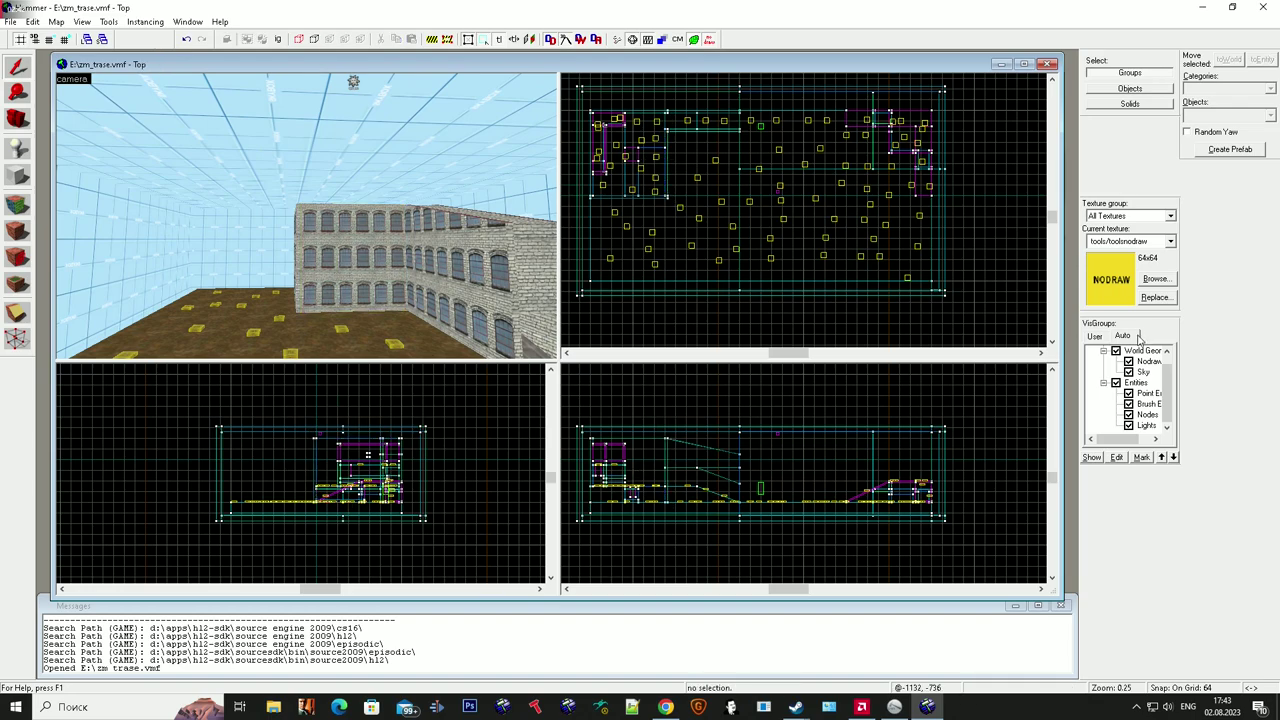
Isolate the Lights visgroup to check the light entities in the map, and restore visibility of all visgroups.
{"action": "left_click", "coordinate": [1104, 353]}
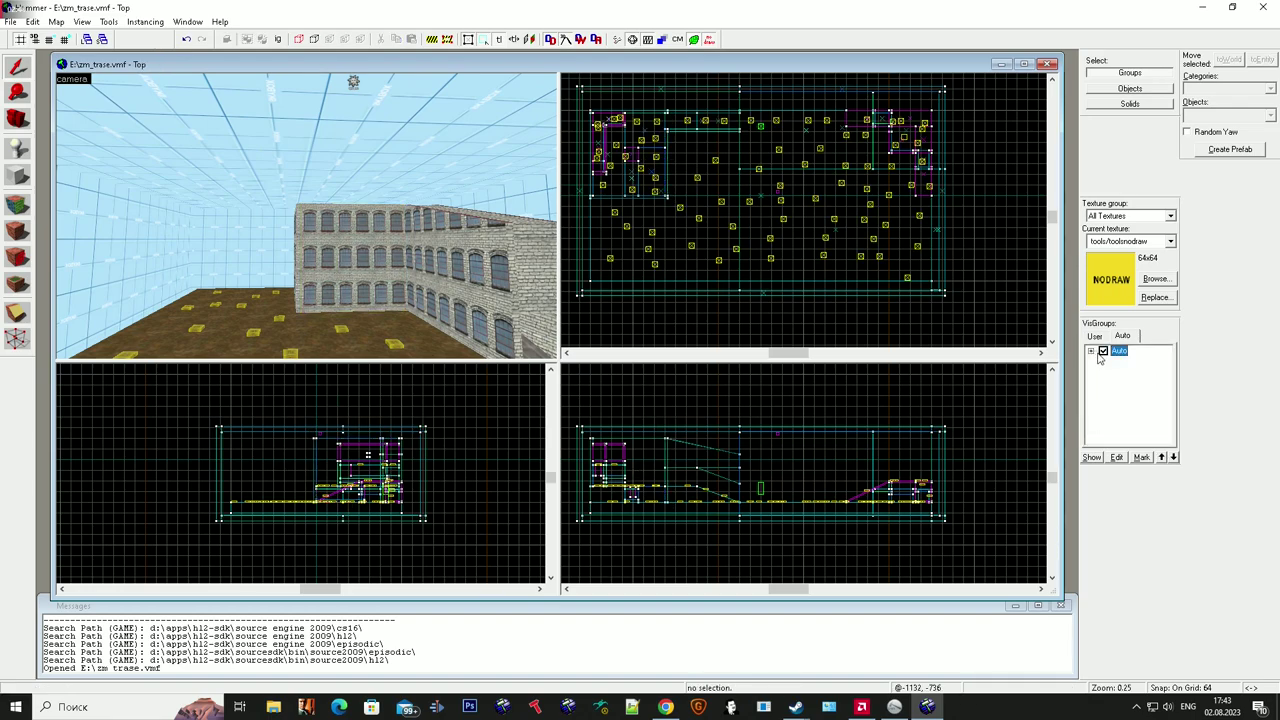
{"action": "left_click", "coordinate": [1103, 351]}
{"action": "left_click", "coordinate": [1129, 426]}
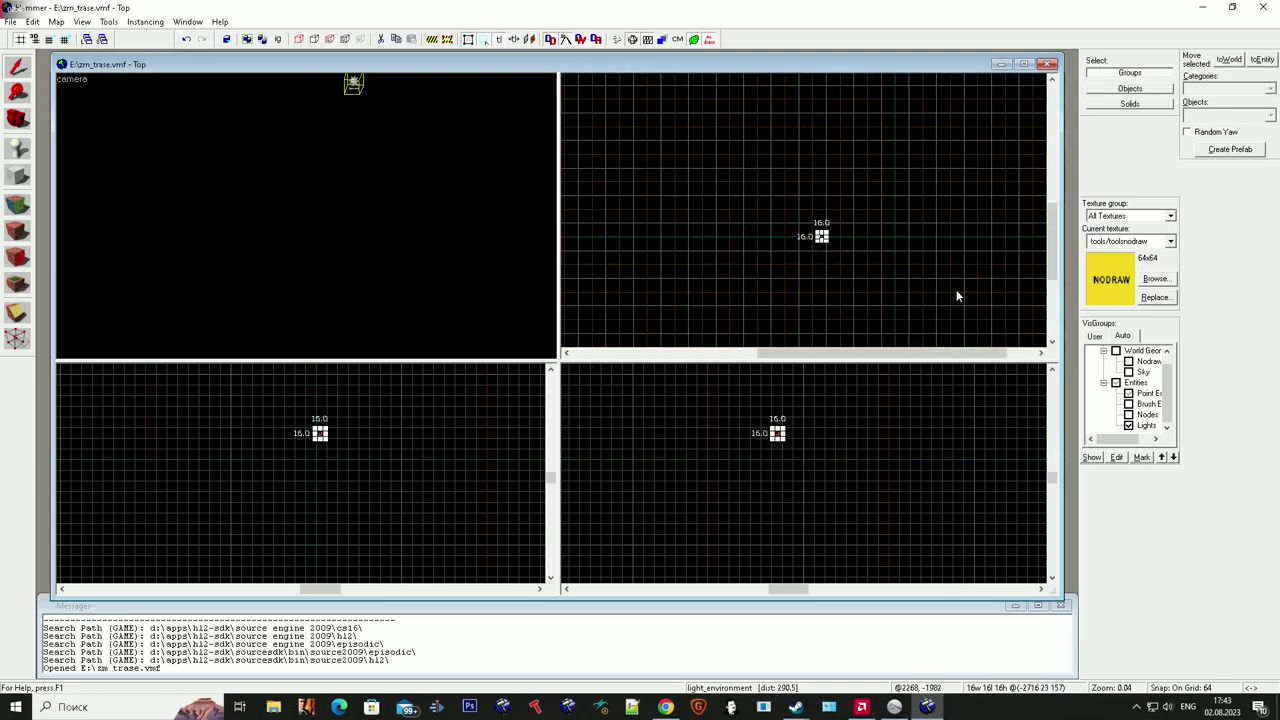
{"action": "left_click", "coordinate": [956, 291]}
{"action": "scroll", "coordinate": [1143, 368], "scroll_direction": "up", "scroll_amount": 1}
{"action": "left_click", "coordinate": [1103, 352]}
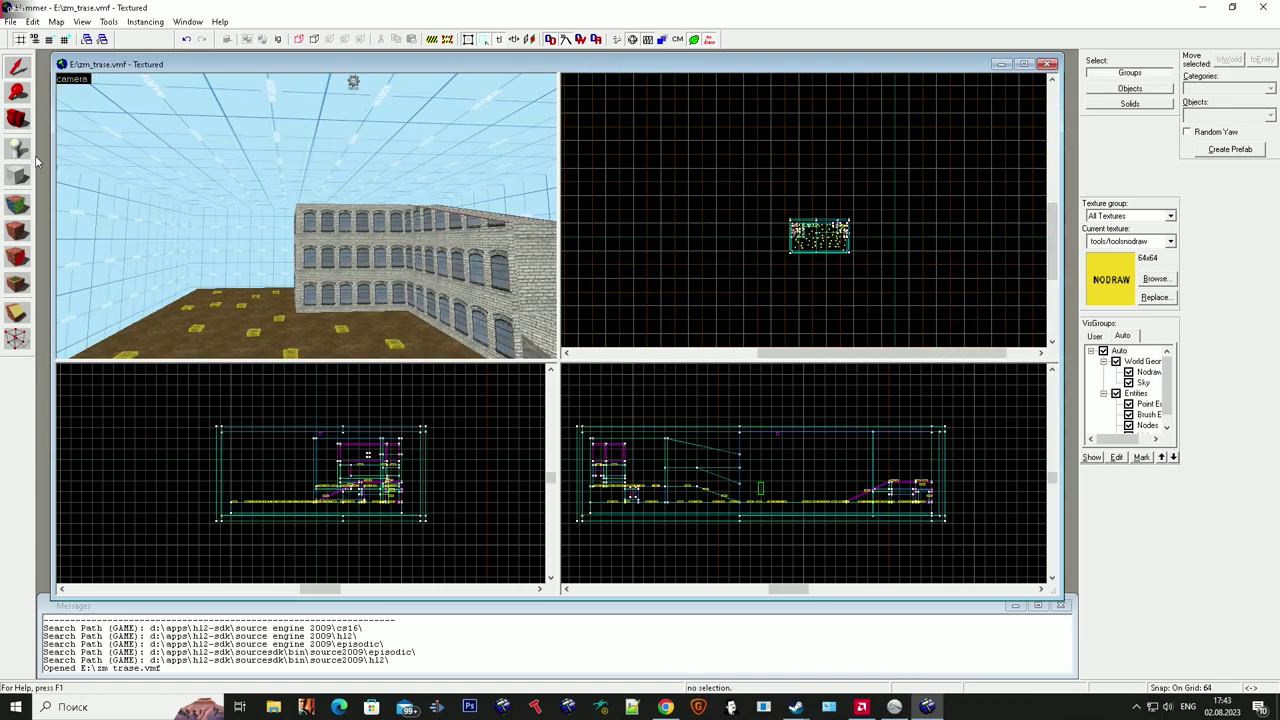
Choose the env_cubemap entity and place one on the open ground outside the brick building.
{"action": "left_click", "coordinate": [1270, 116]}
{"action": "type", "text": "cub"}
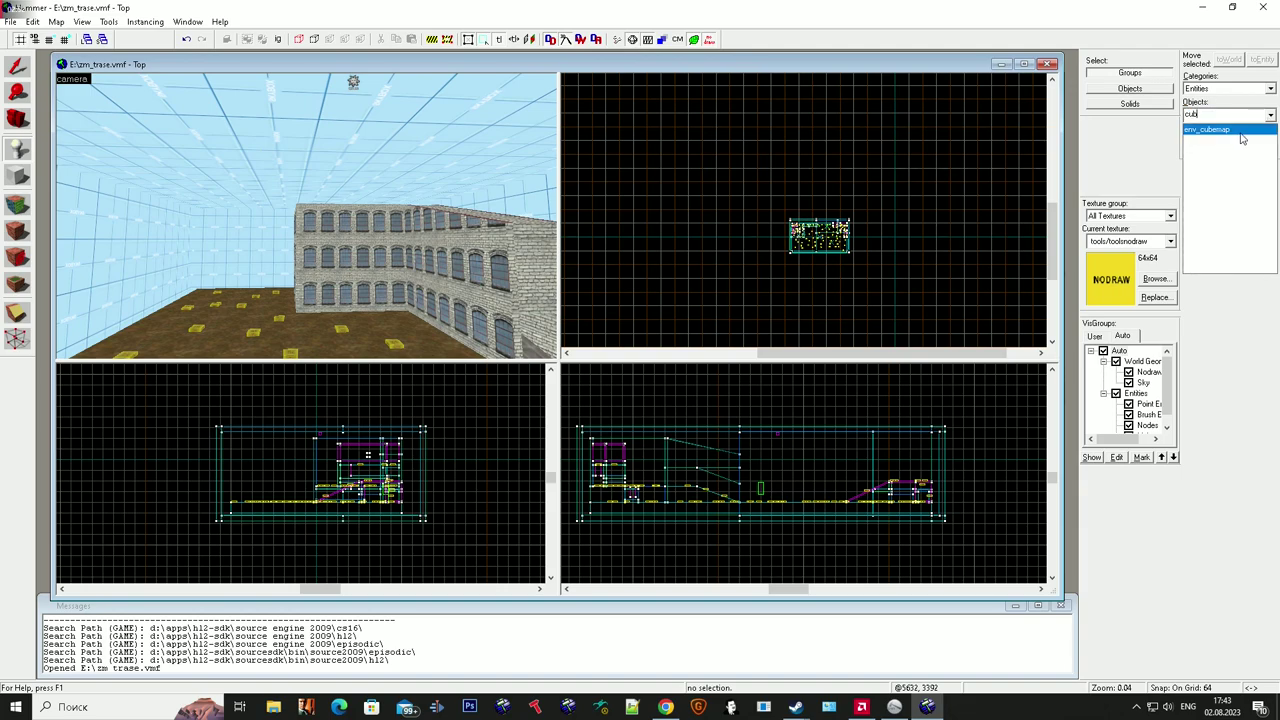
{"action": "left_click", "coordinate": [1241, 131]}
{"action": "key", "text": "z"}
{"action": "left_click", "coordinate": [307, 216]}
{"action": "key", "text": "w"}
{"action": "key", "text": "z"}
{"action": "key", "text": "super"}
Place a copy of the env_cubemap above the ground-level one and select both entities.
{"action": "left_click", "coordinate": [18, 78]}
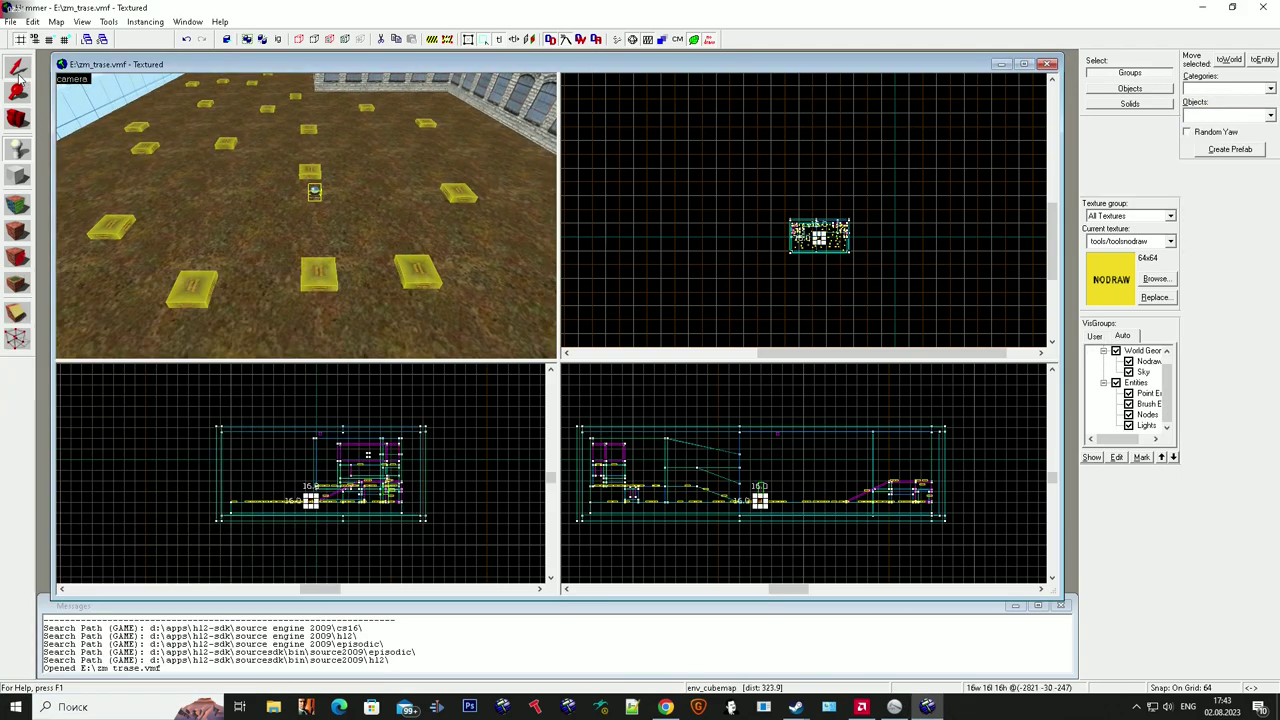
{"action": "scroll", "coordinate": [311, 505], "scroll_direction": "up", "scroll_amount": 10}
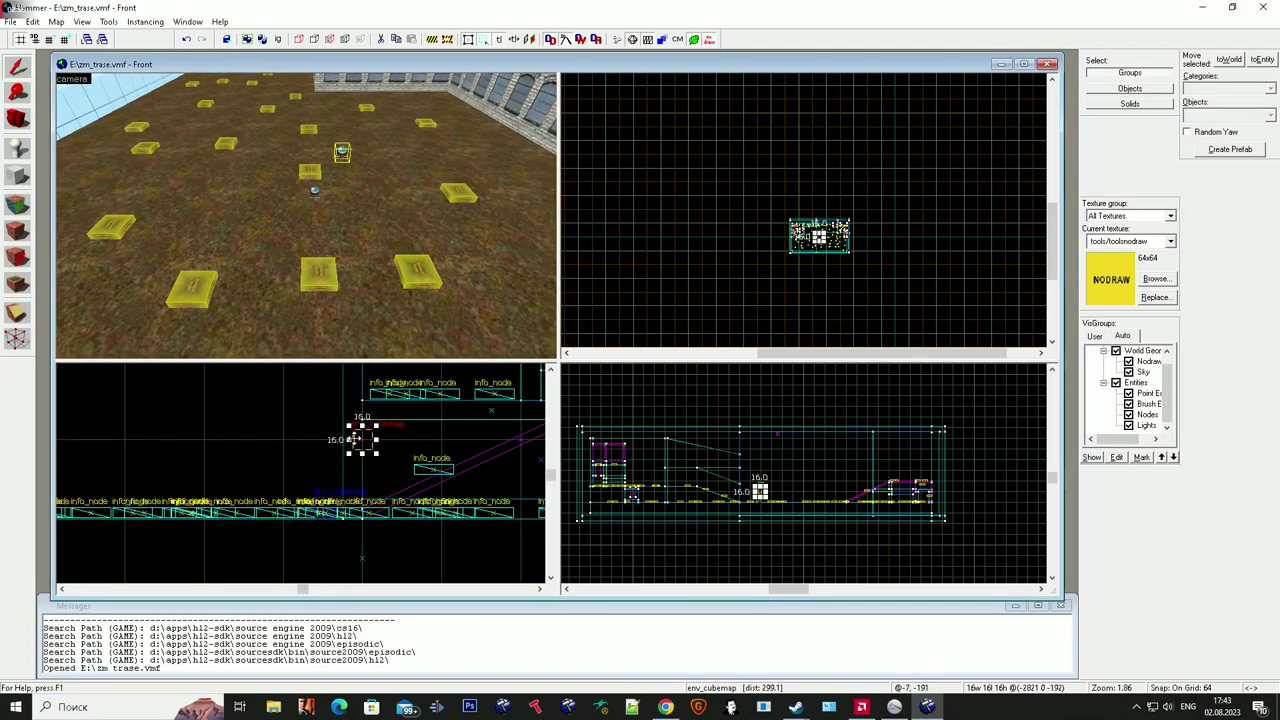
{"action": "scroll", "coordinate": [336, 216], "scroll_direction": "up", "scroll_amount": 4}
{"action": "left_click", "coordinate": [326, 174], "text": "ctrl"}
{"action": "scroll", "coordinate": [331, 192], "scroll_direction": "down", "scroll_amount": 5}
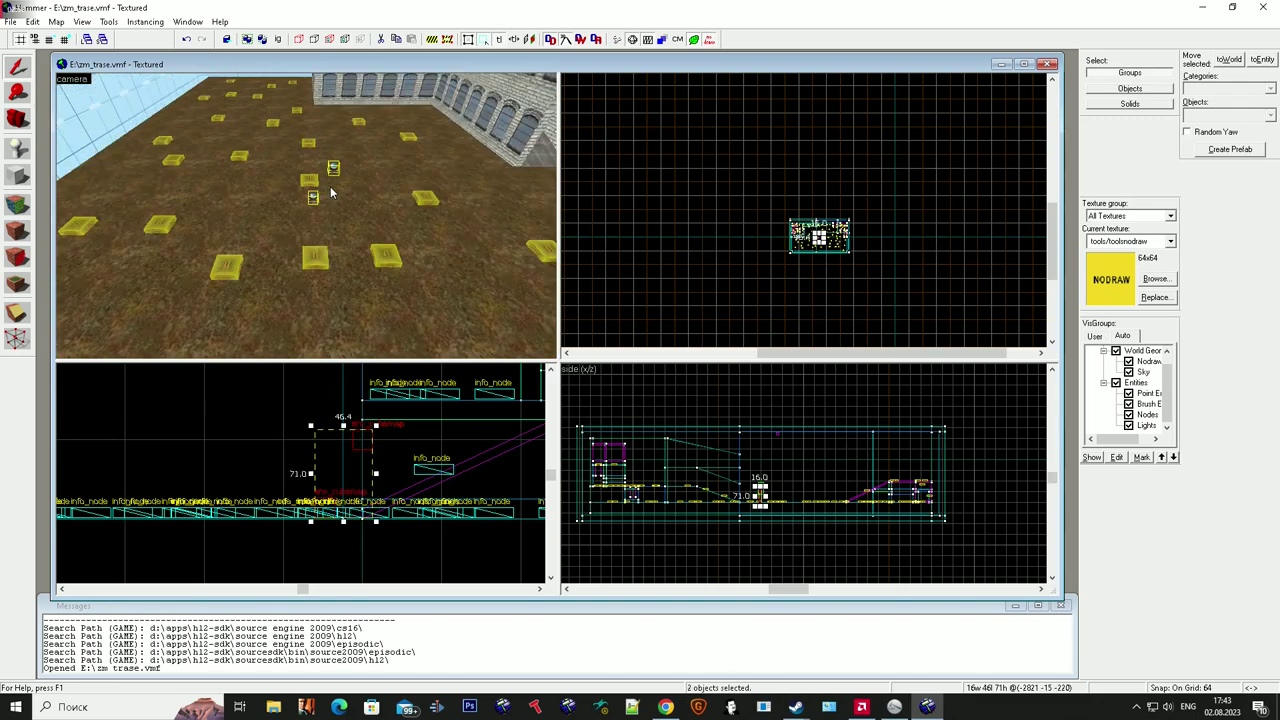
Paste the env_cubemap pair onto the outdoor ground and delete the surplus ground-level cubemap, keeping the raised one.
{"action": "key", "text": "z"}
{"action": "key", "text": "w"}
{"action": "key", "text": "ctrl+v"}
{"action": "left_click", "coordinate": [306, 215], "text": "ctrl"}
{"action": "left_click", "coordinate": [307, 215], "text": "ctrl"}
{"action": "left_click", "coordinate": [307, 215], "text": "ctrl"}
{"action": "left_click", "coordinate": [307, 215], "text": "ctrl"}
{"action": "left_click", "coordinate": [307, 215], "text": "ctrl"}
{"action": "left_click", "coordinate": [307, 215], "text": "ctrl"}
{"action": "key", "text": "Escape"}
{"action": "key", "text": "ctrl+v"}
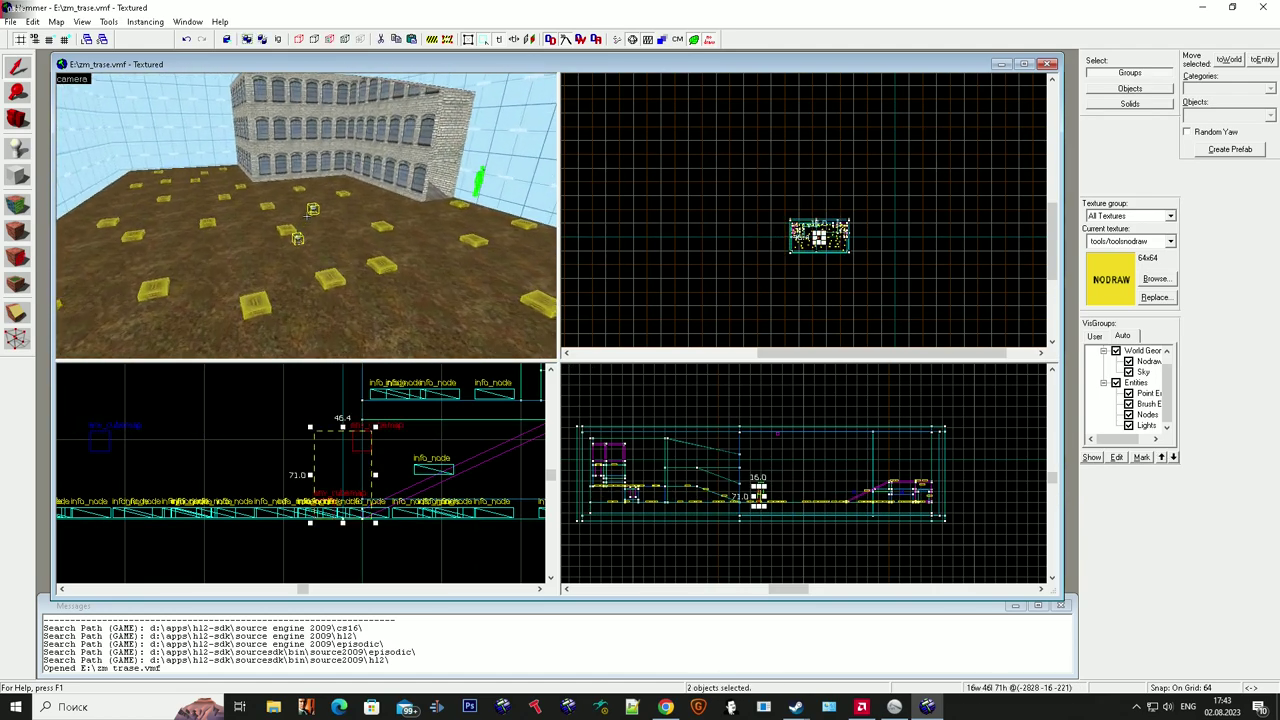
{"action": "left_click", "coordinate": [307, 216], "text": "ctrl"}
{"action": "key", "text": "Delete"}
Paste another env_cubemap pair farther along the map and delete its lower cubemap.
{"action": "key", "text": "w"}
{"action": "key", "text": "w"}
{"action": "key", "text": "ctrl+v"}
{"action": "left_click", "coordinate": [307, 215], "text": "ctrl"}
{"action": "key", "text": "Delete"}
Inspect the input and output connections of the corridor's func_button and the door1 func_wall_toggle.
{"action": "key", "text": "w"}
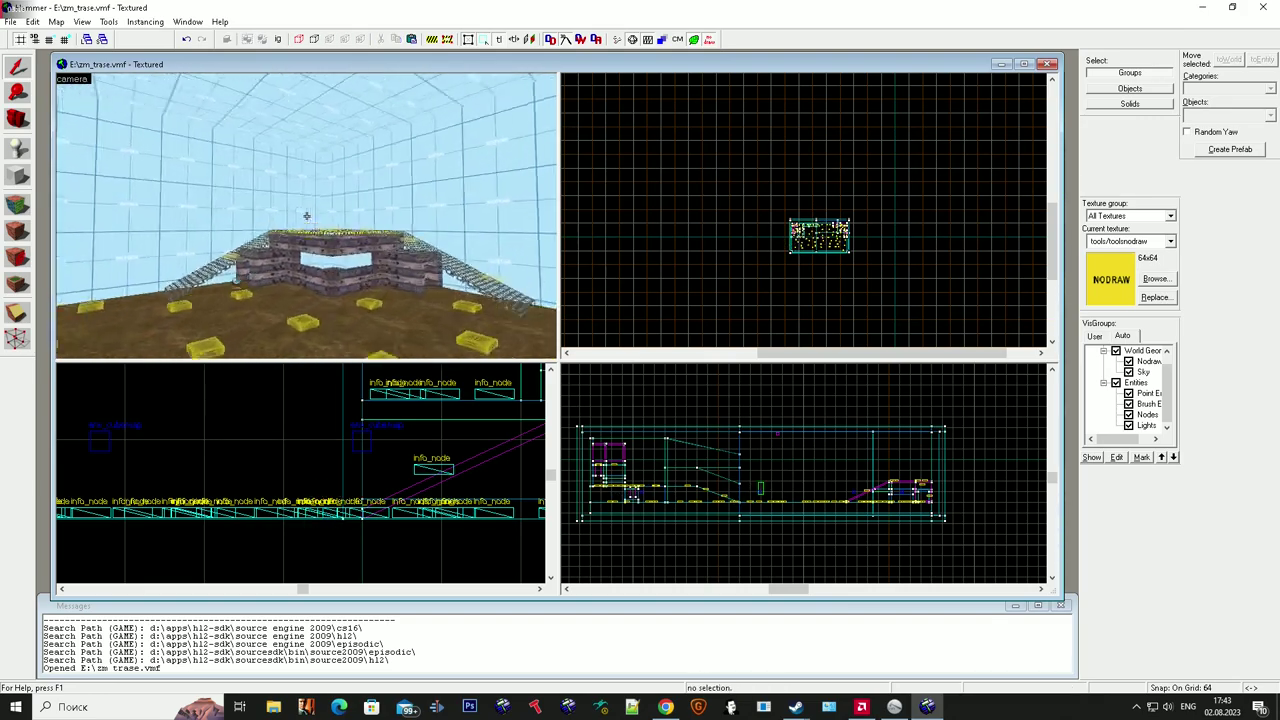
{"action": "key", "text": "w"}
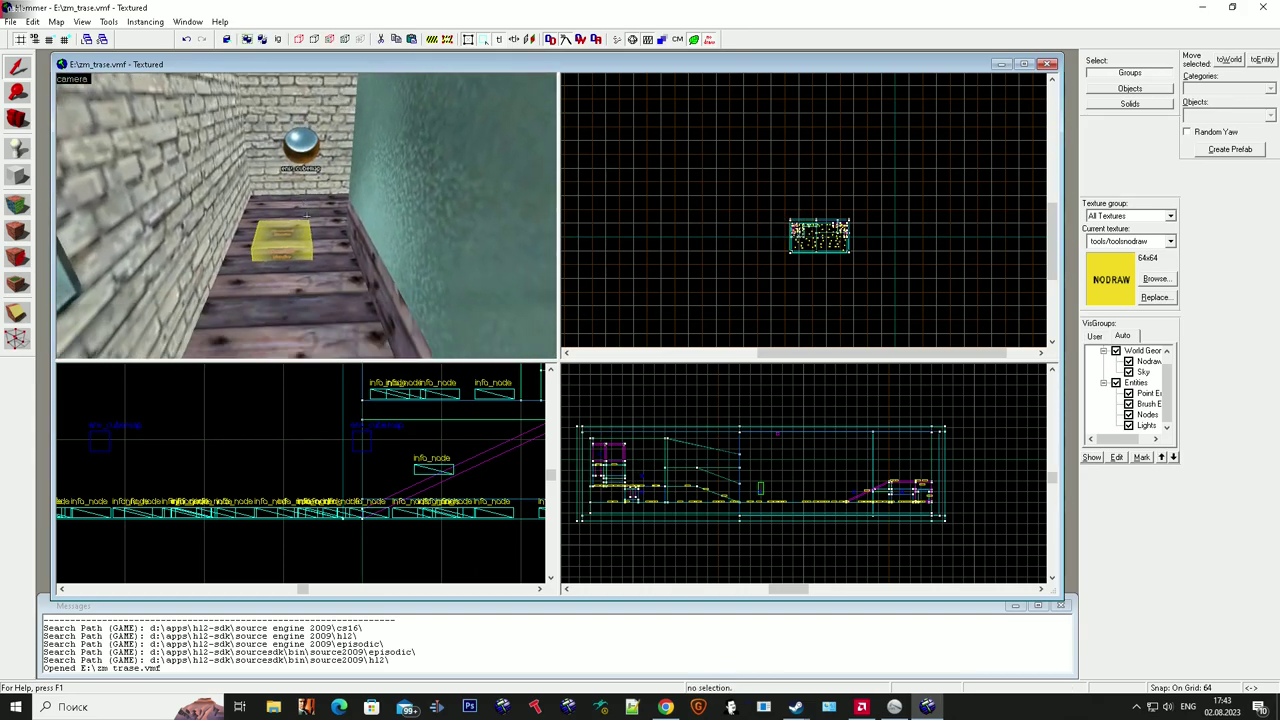
{"action": "double_click", "coordinate": [307, 215]}
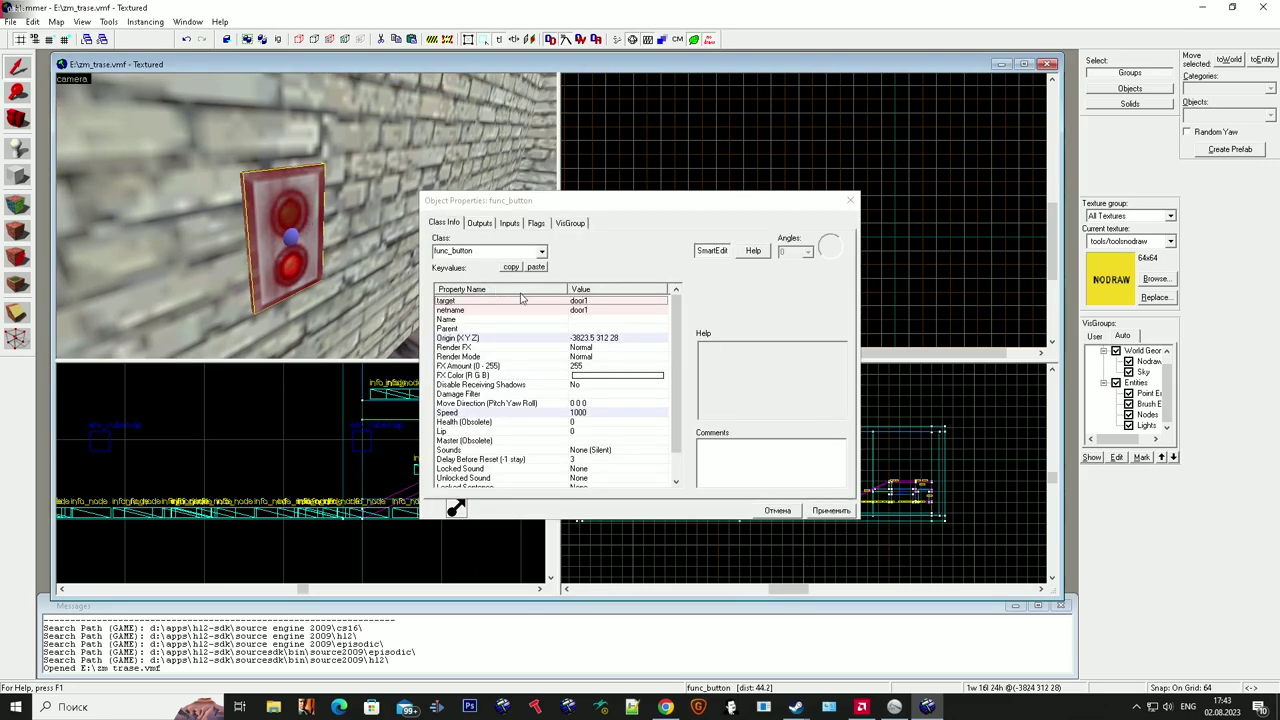
{"action": "left_click_drag", "start_coordinate": [533, 205], "coordinate": [801, 202]}
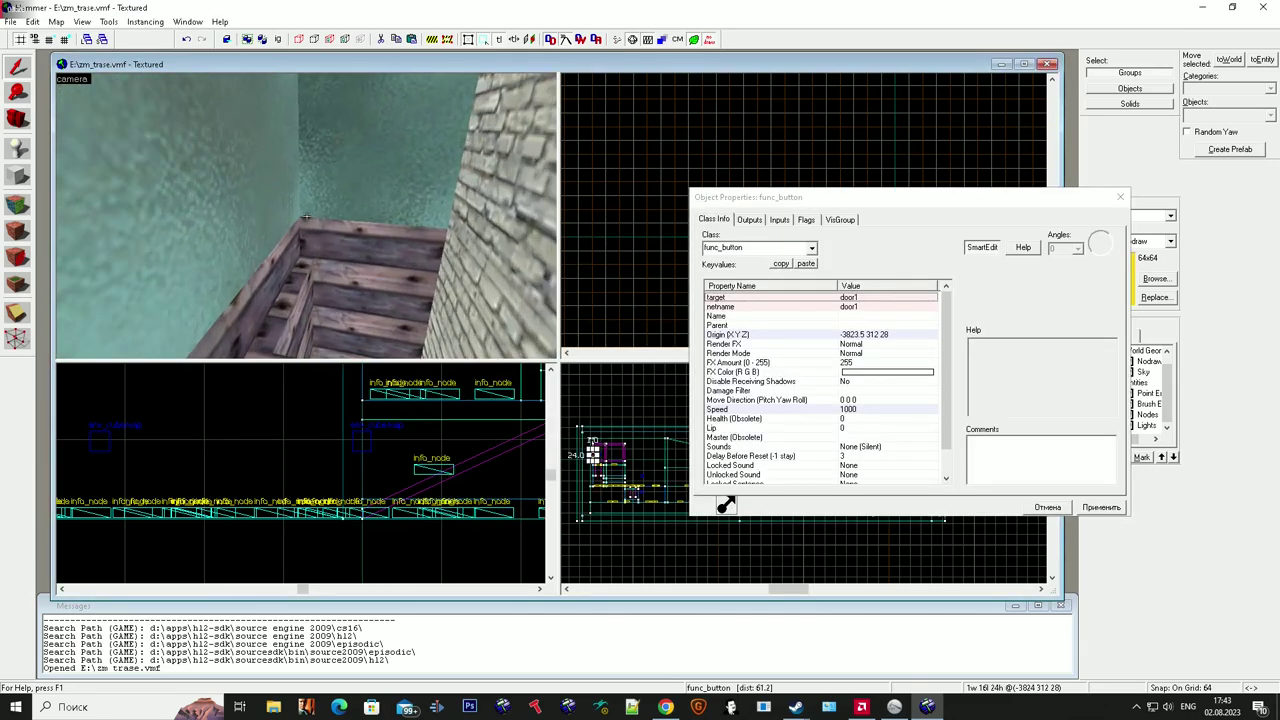
{"action": "left_click", "coordinate": [307, 215]}
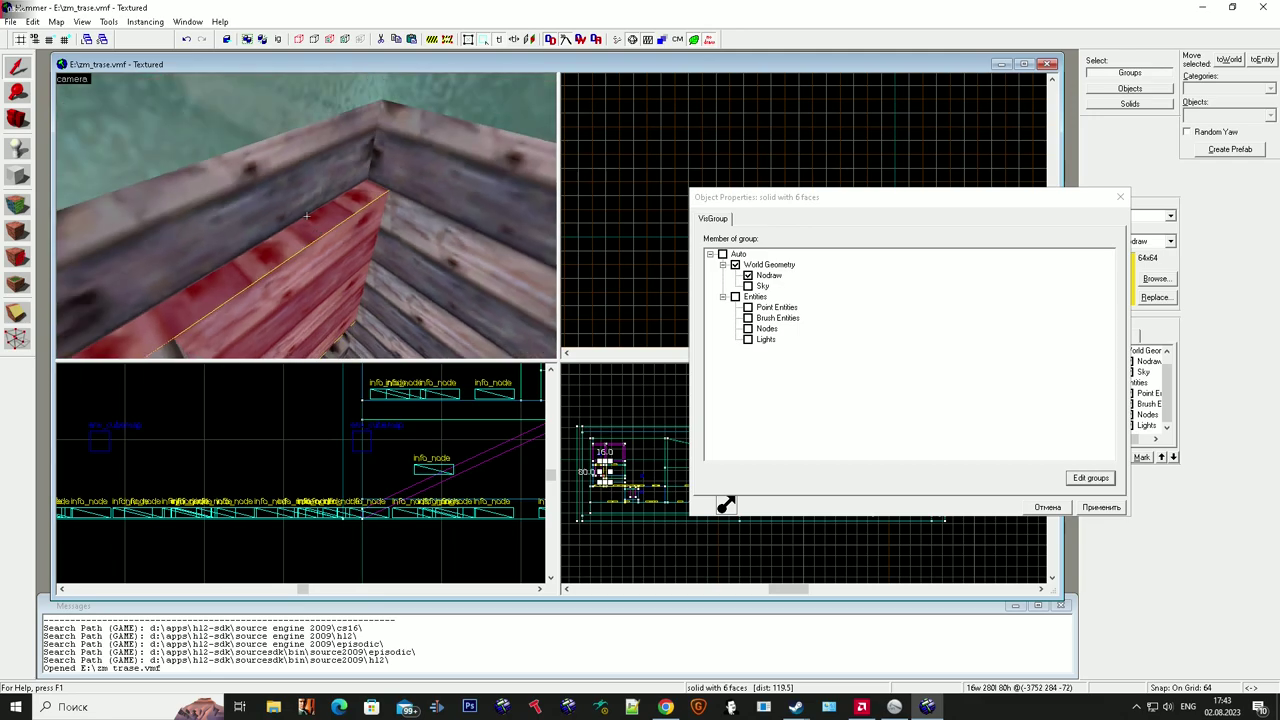
{"action": "left_click", "coordinate": [307, 216]}
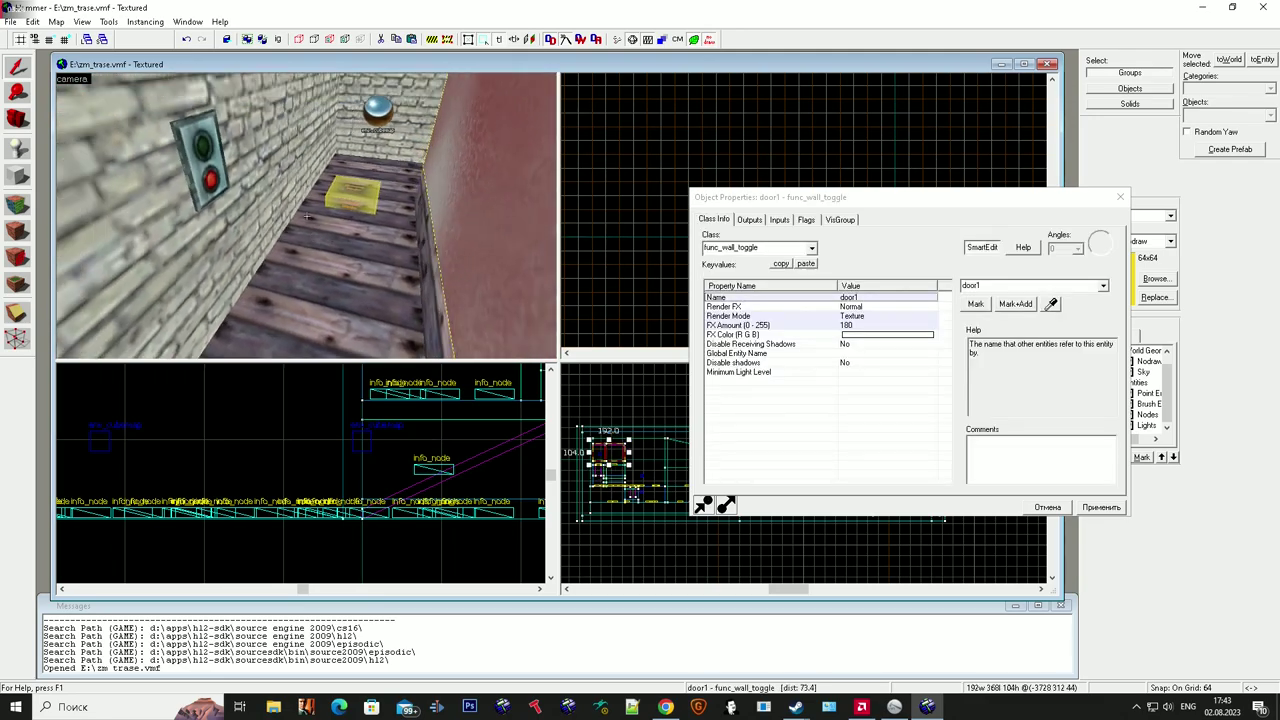
{"action": "key", "text": "super"}
{"action": "left_click", "coordinate": [746, 221]}
{"action": "left_click", "coordinate": [779, 221]}
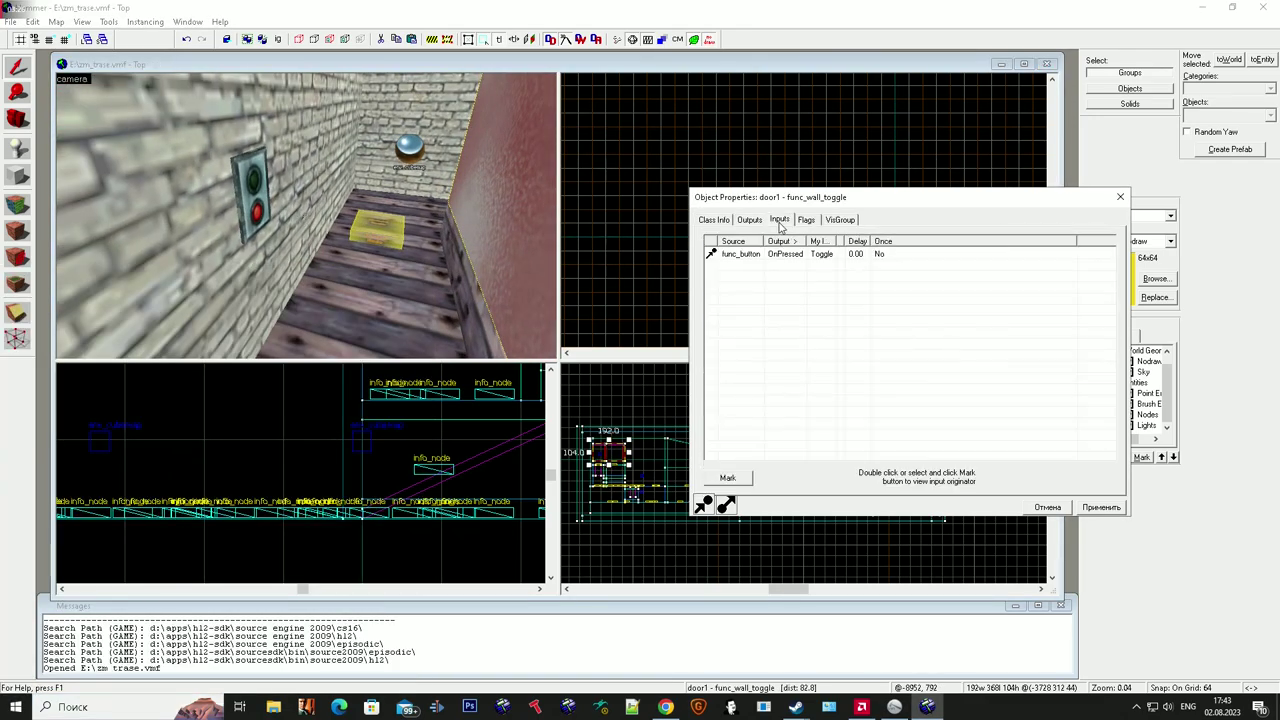
{"action": "left_click", "coordinate": [266, 182]}
{"action": "left_click", "coordinate": [760, 222]}
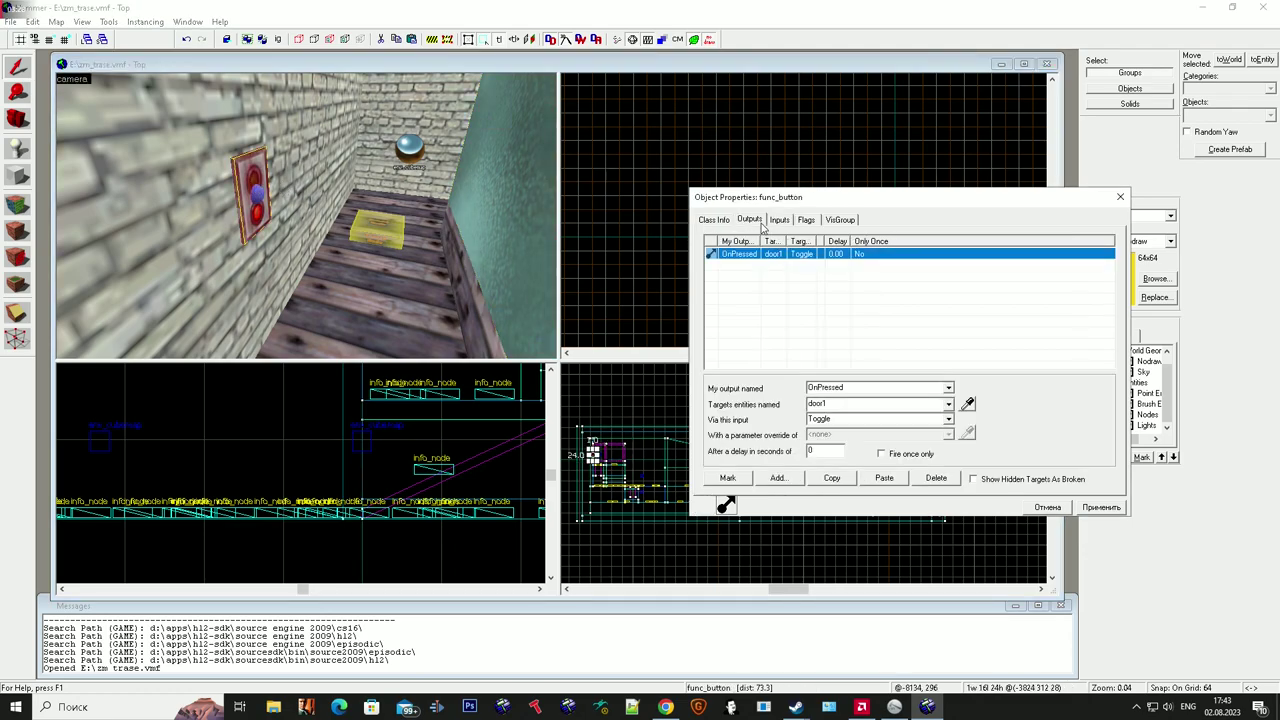
Delete the target and netname keys from the corridor's func_button and apply the change.
{"action": "left_click", "coordinate": [714, 220]}
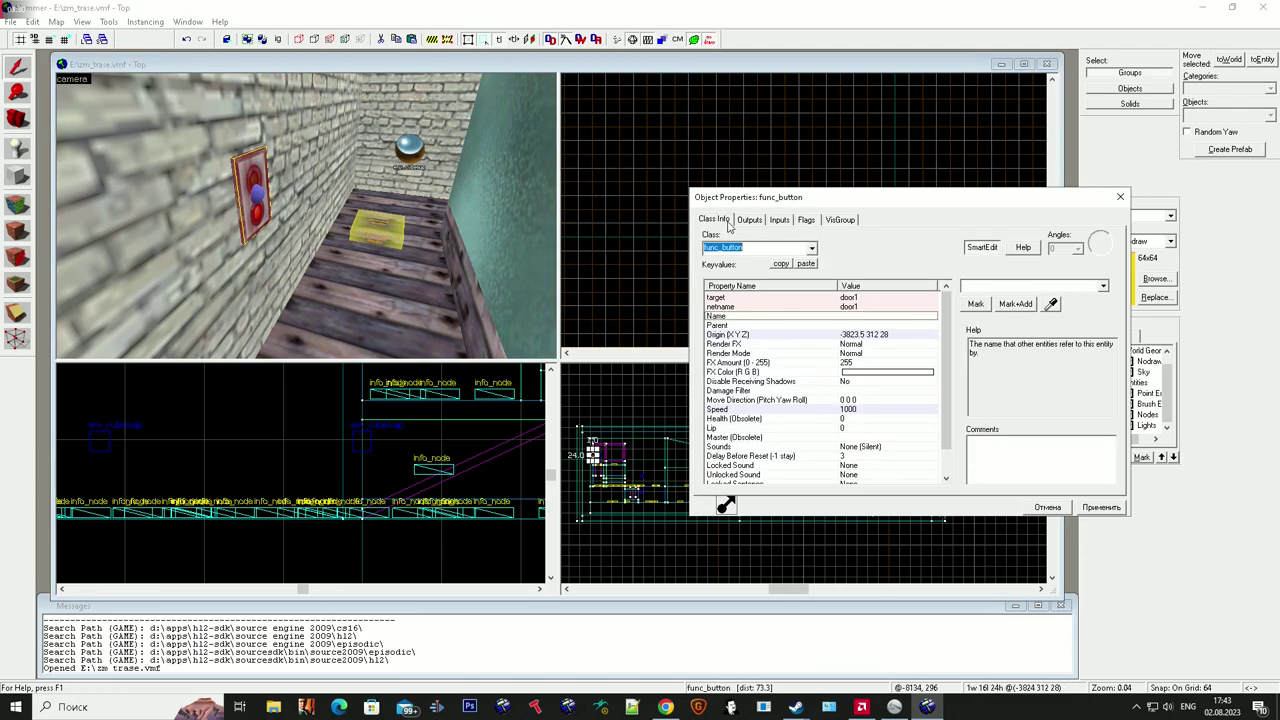
{"action": "left_click", "coordinate": [892, 298]}
{"action": "left_click", "coordinate": [988, 250]}
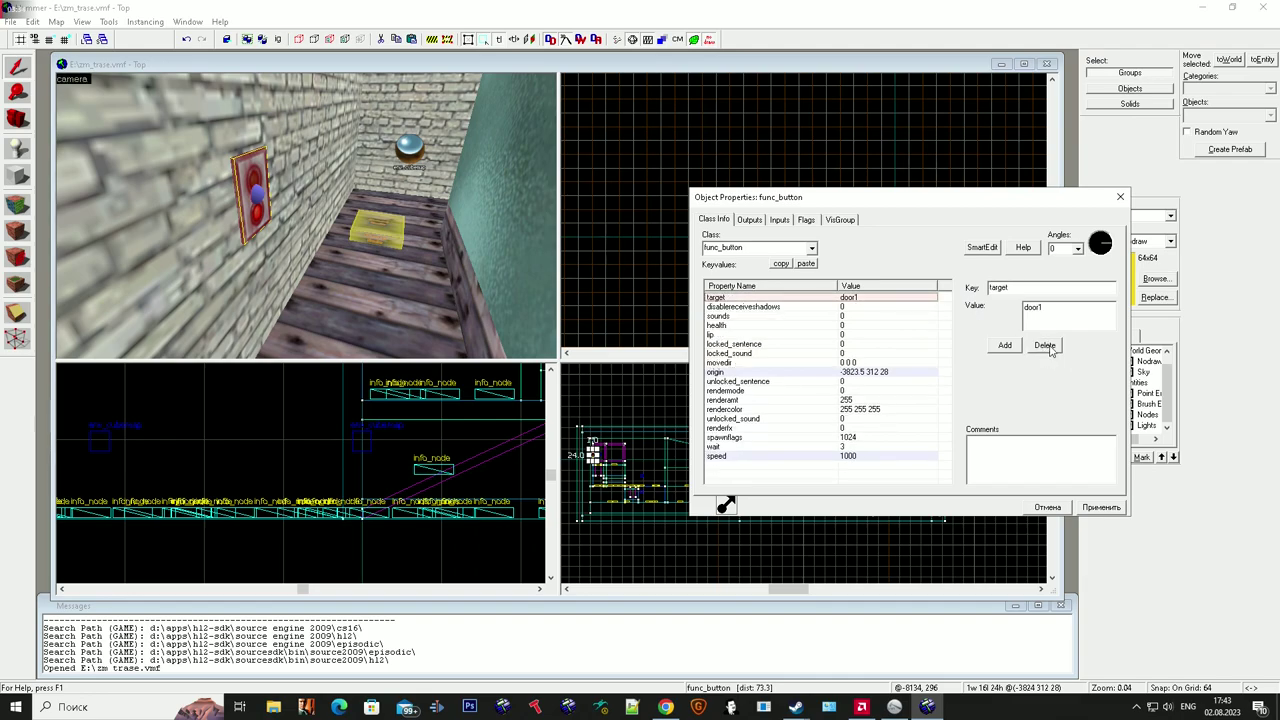
{"action": "left_click", "coordinate": [1045, 345]}
{"action": "left_click", "coordinate": [986, 250]}
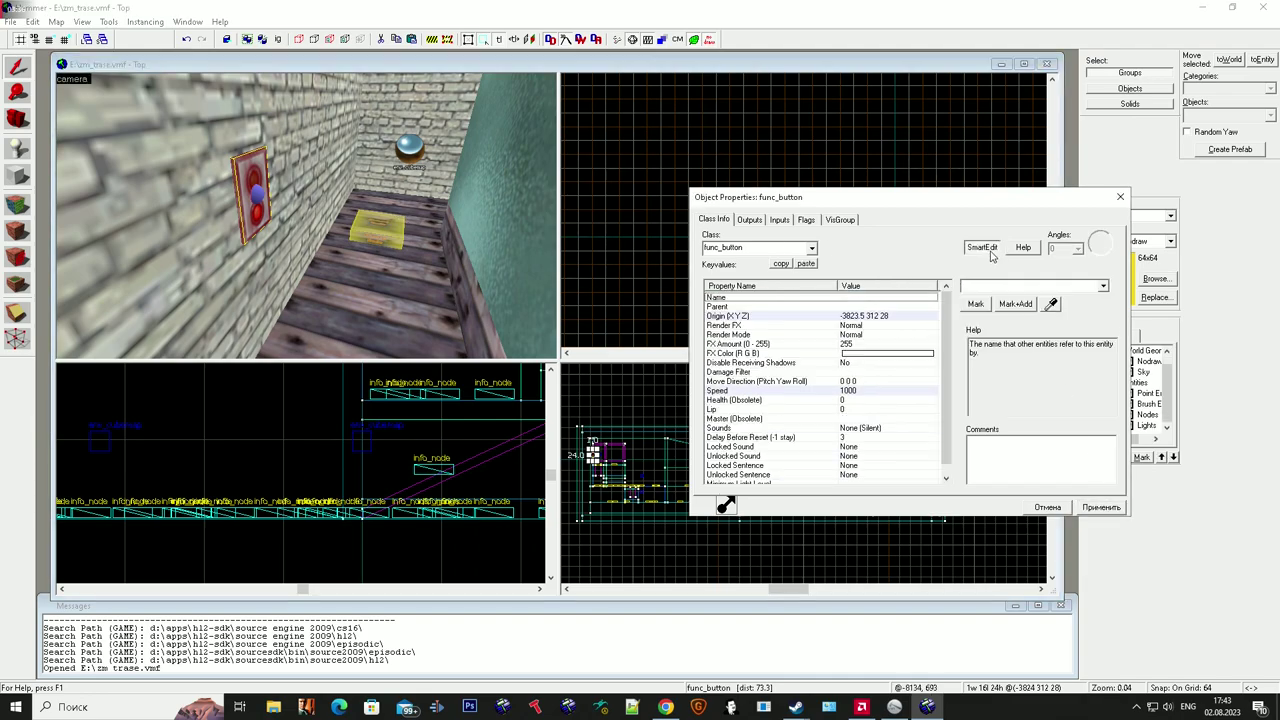
{"action": "left_click", "coordinate": [1100, 510]}
Examine the door1 func_wall_toggle glass walls from inside and above, along with the wooden barrier beneath them.
{"action": "scroll", "coordinate": [360, 178], "scroll_direction": "down", "scroll_amount": 5}
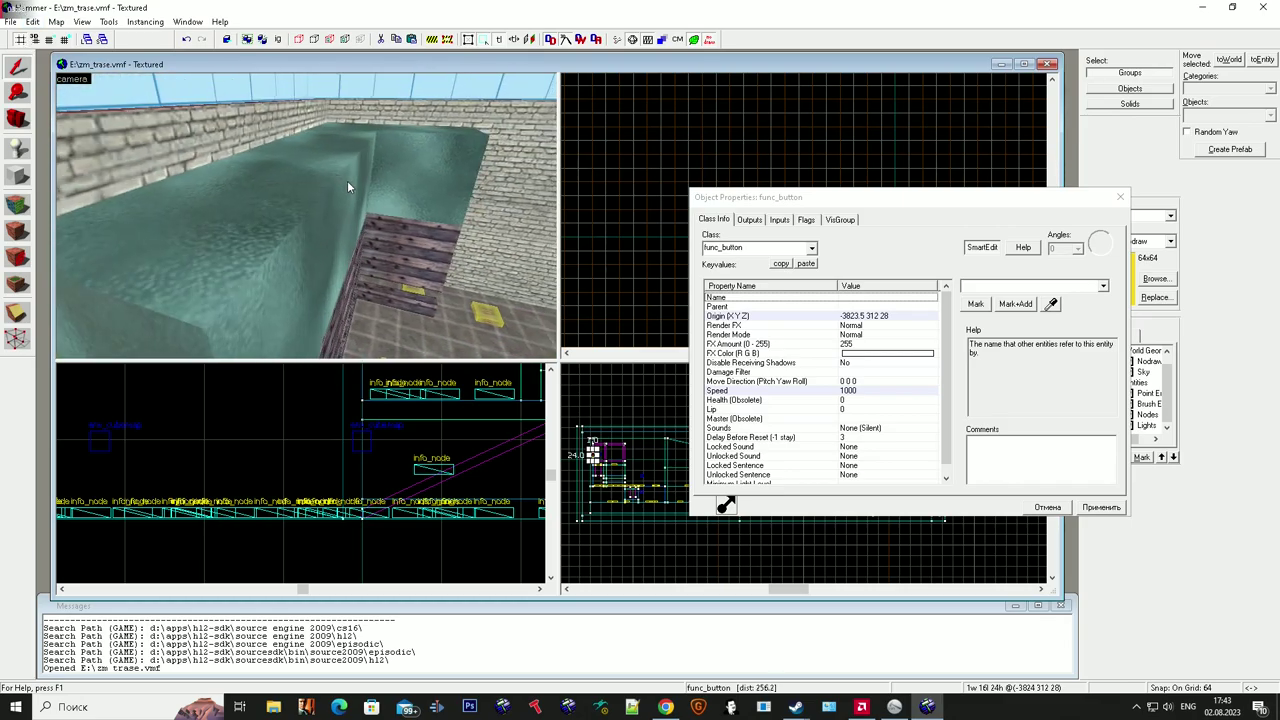
{"action": "left_click", "coordinate": [348, 187]}
{"action": "scroll", "coordinate": [338, 179], "scroll_direction": "down", "scroll_amount": 2}
{"action": "key", "text": "z"}
{"action": "key", "text": "w"}
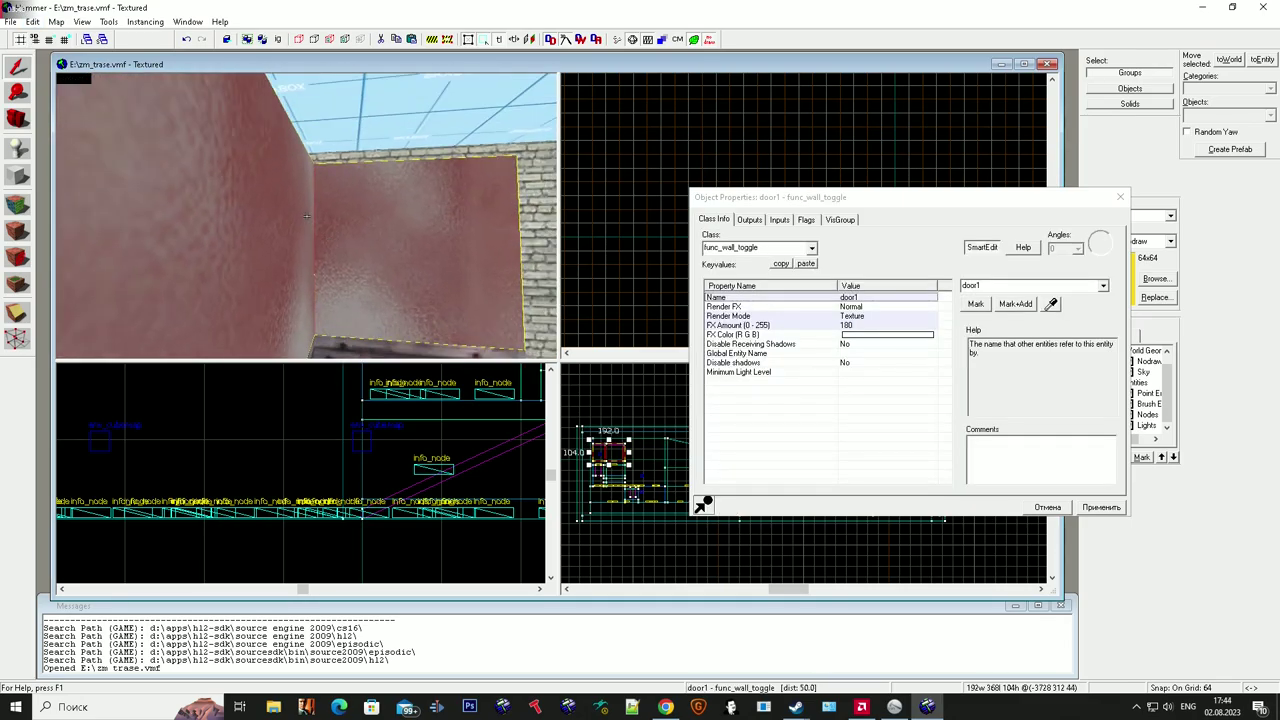
{"action": "key", "text": "w"}
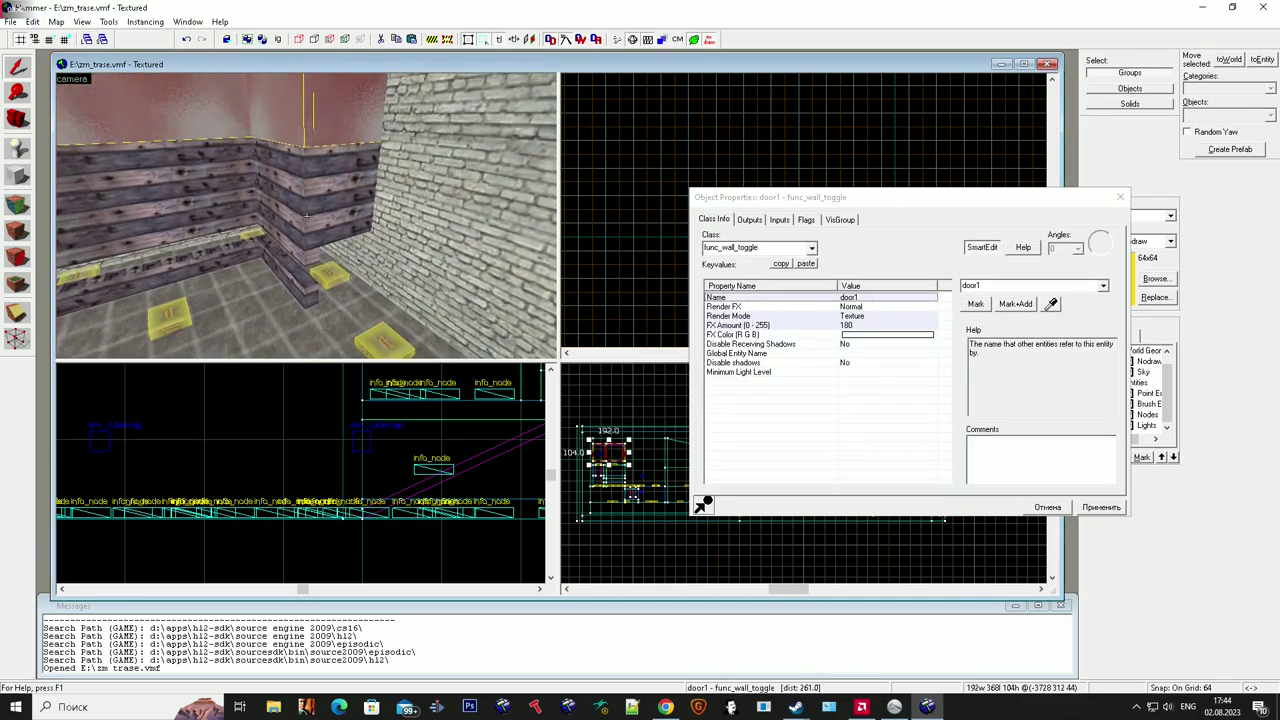
{"action": "key", "text": "w"}
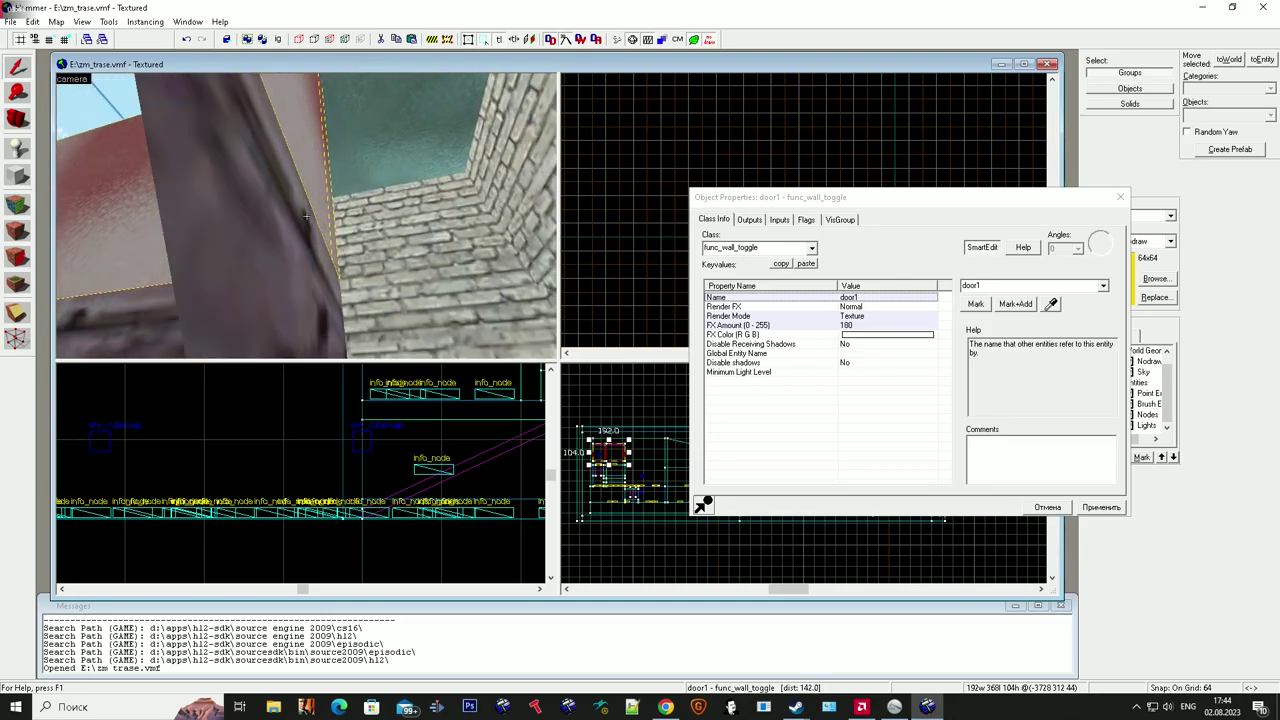
{"action": "key", "text": "s"}
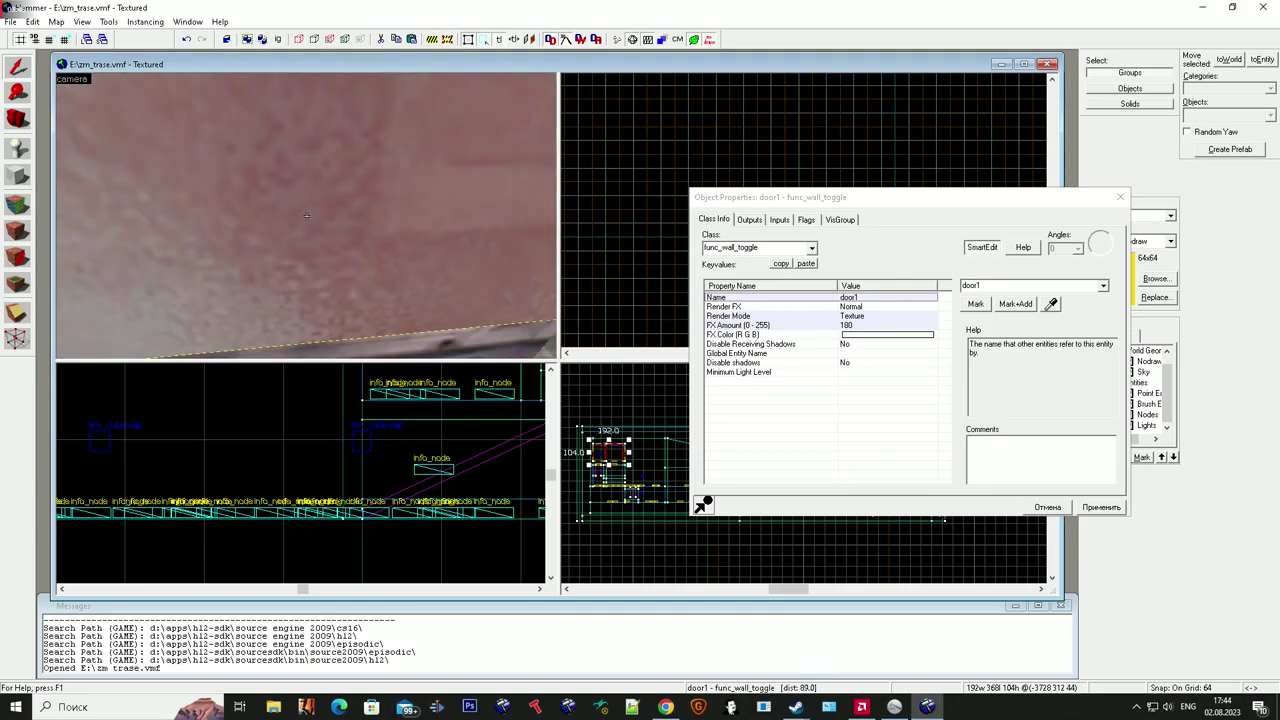
{"action": "key", "text": "w"}
{"action": "key", "text": "alt+Tab"}
{"action": "key", "text": "super"}
{"action": "key", "text": "super"}
{"action": "key", "text": "s"}
{"action": "scroll", "coordinate": [354, 222], "scroll_direction": "down", "scroll_amount": 4}
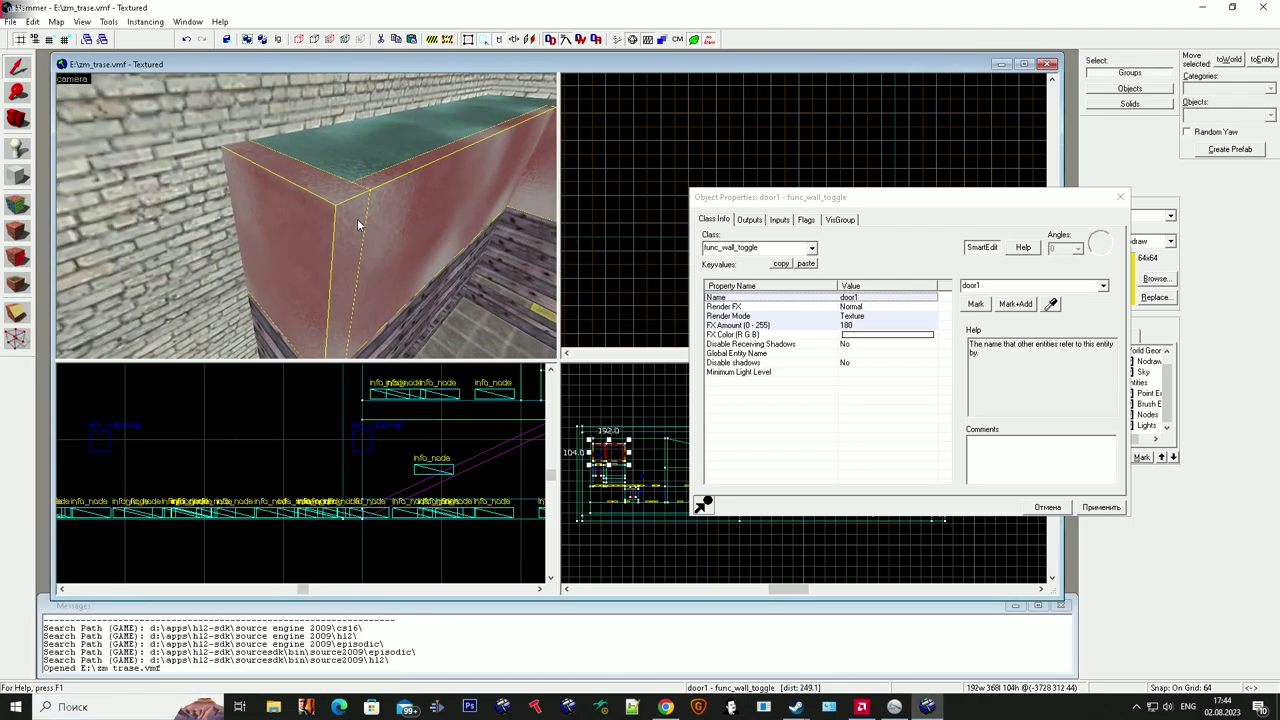
Review the door1 func_wall_toggle's flags and the func_button's flags and outputs, and close the properties.
{"action": "left_click", "coordinate": [805, 220]}
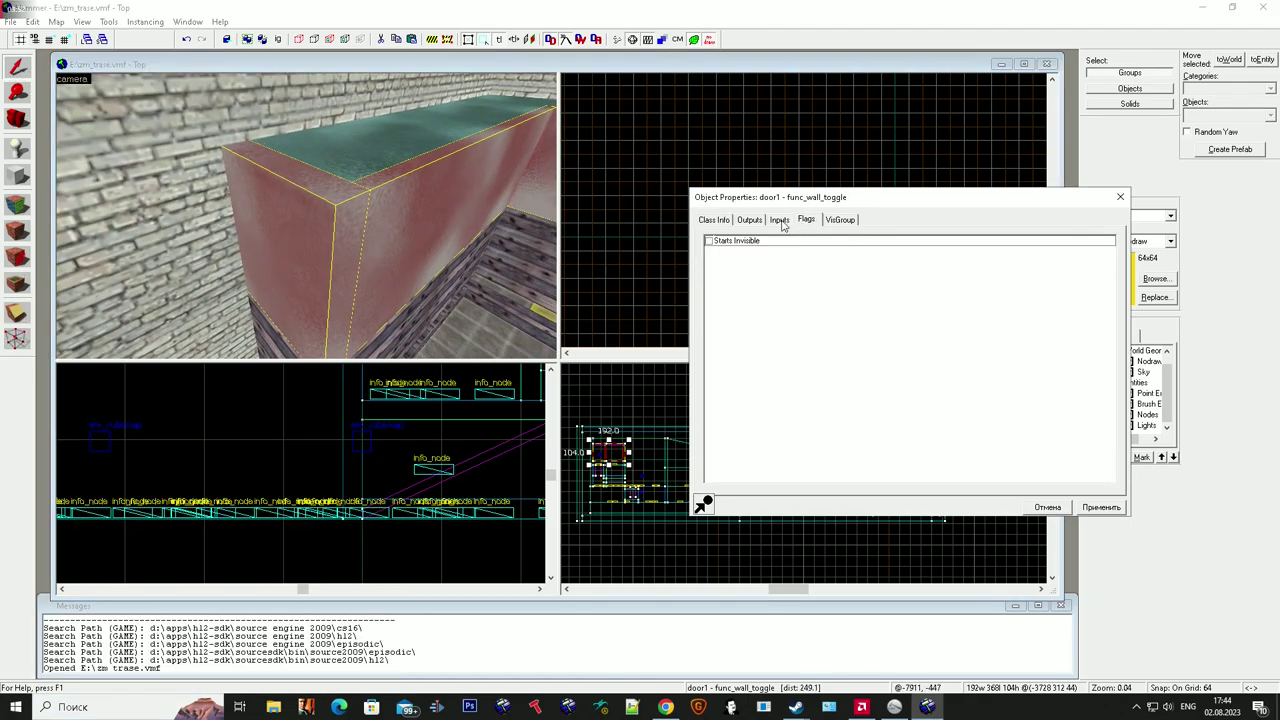
{"action": "scroll", "coordinate": [416, 204], "scroll_direction": "up", "scroll_amount": 5}
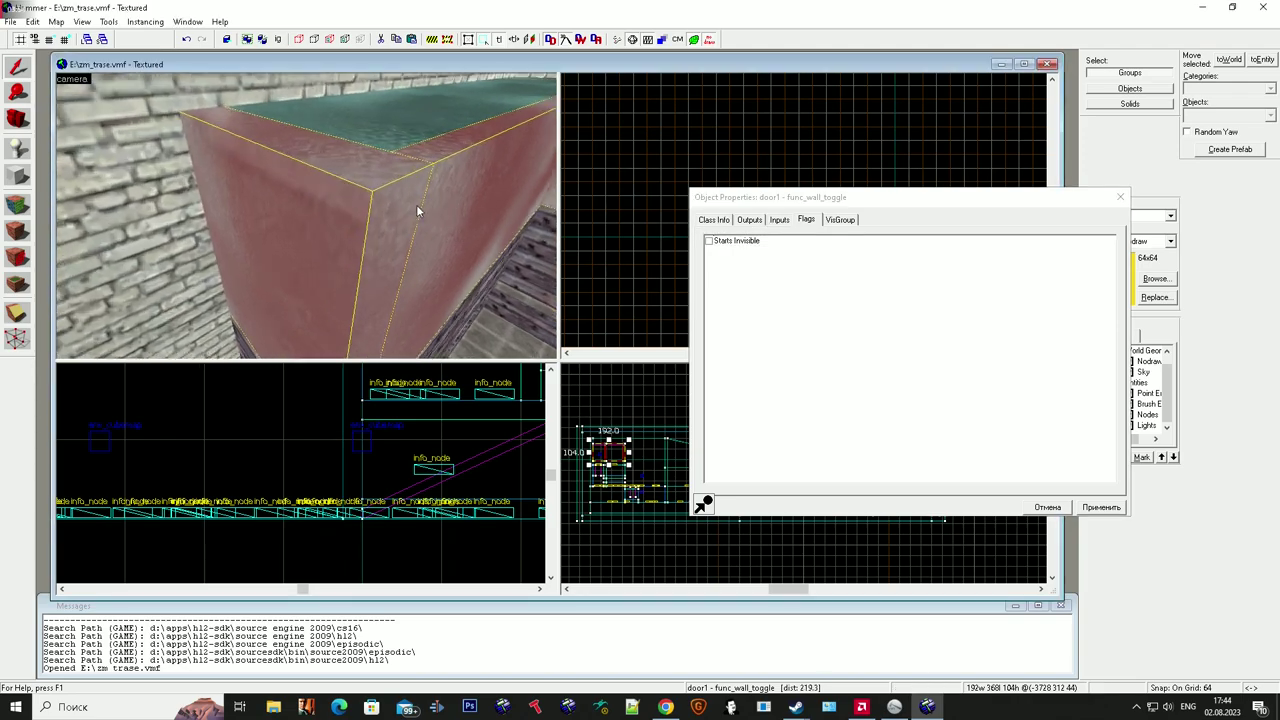
{"action": "left_click", "coordinate": [440, 165]}
{"action": "scroll", "coordinate": [449, 177], "scroll_direction": "up", "scroll_amount": 5}
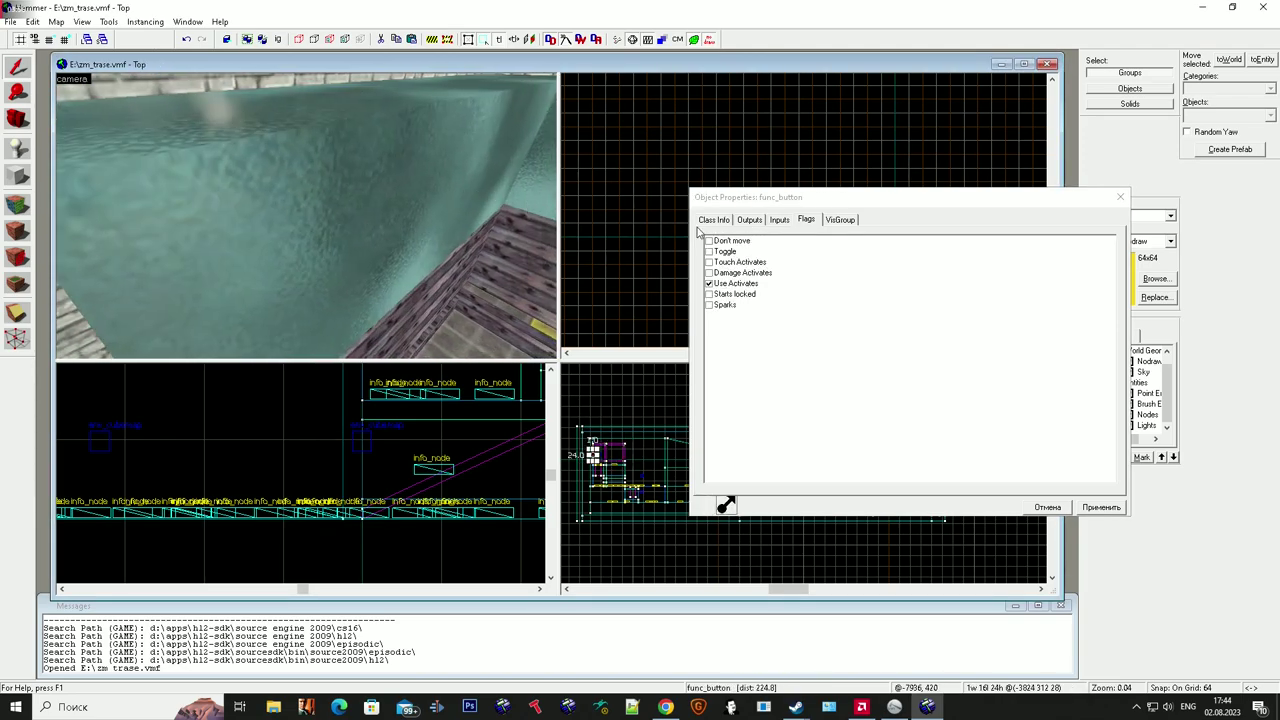
{"action": "left_click", "coordinate": [748, 220]}
{"action": "left_click_drag", "start_coordinate": [796, 205], "coordinate": [1046, 232]}
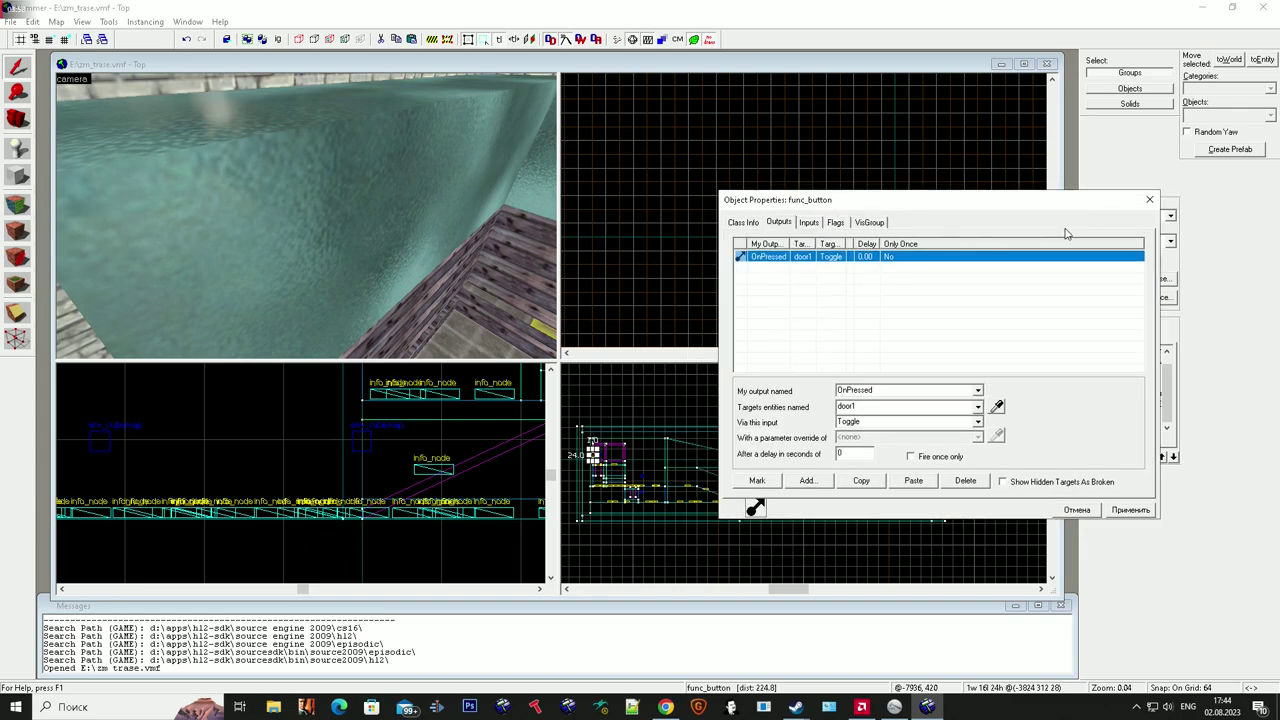
{"action": "left_click", "coordinate": [1150, 200]}
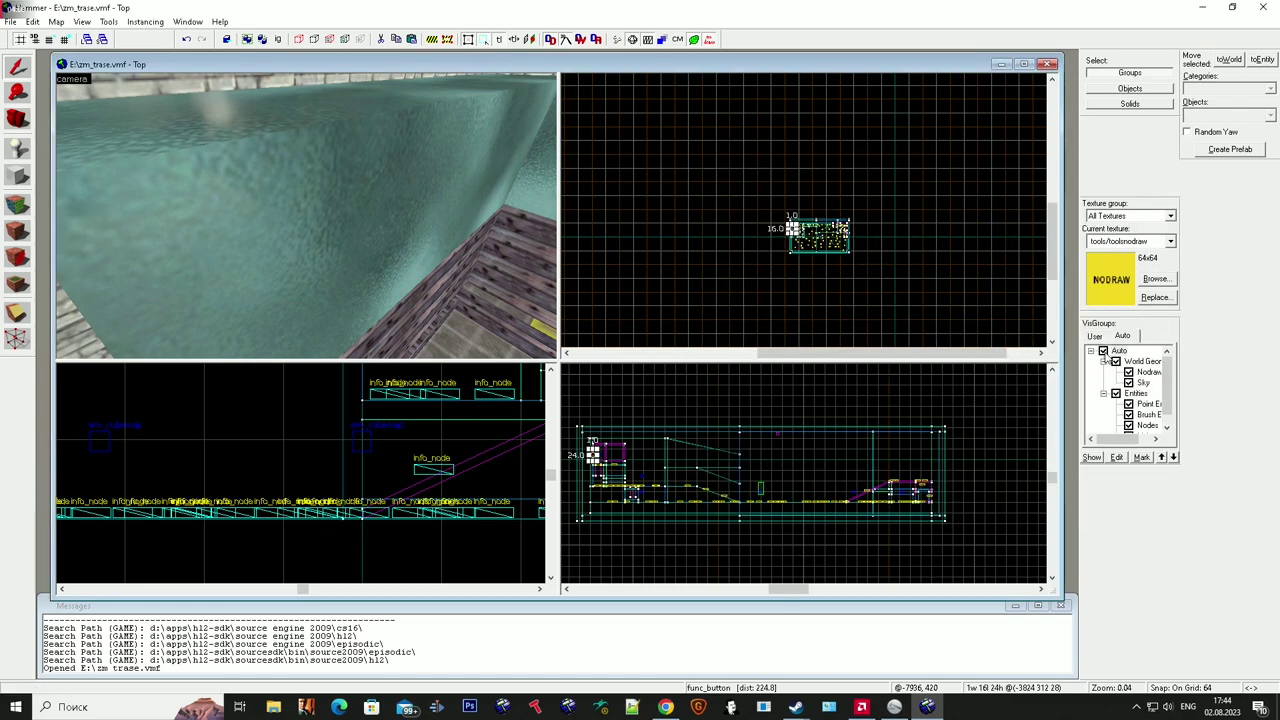
Clear the selection and place an env_texturetoggle entity on the corridor wall beside the button.
{"action": "key", "text": "Escape"}
{"action": "scroll", "coordinate": [306, 258], "scroll_direction": "up", "scroll_amount": 4}
{"action": "left_click", "coordinate": [18, 152]}
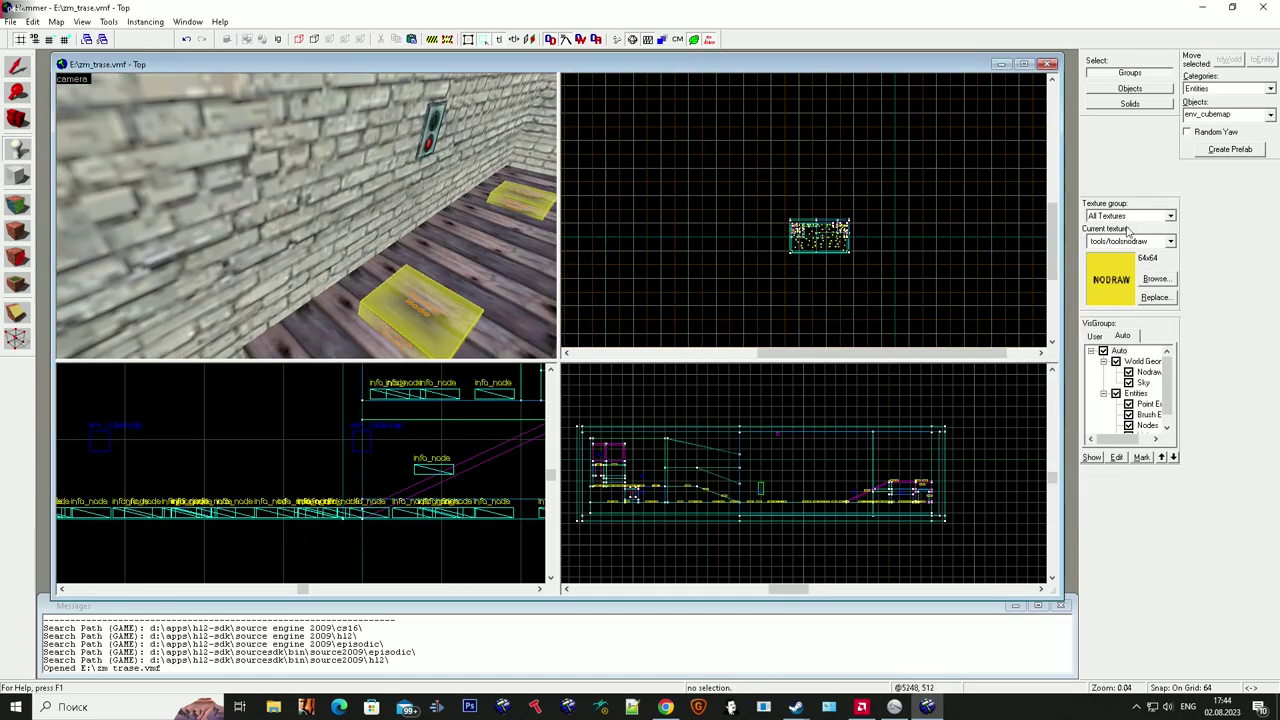
{"action": "left_click", "coordinate": [1270, 116]}
{"action": "type", "text": "proje"}
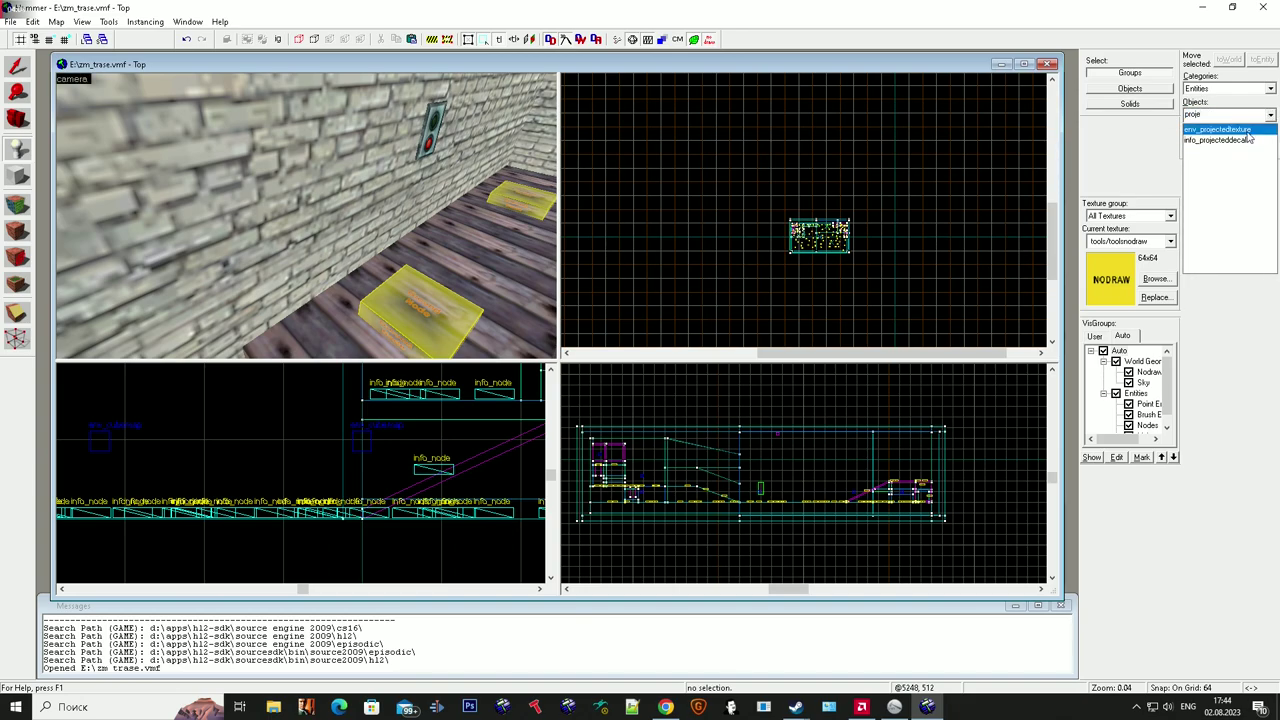
{"action": "left_click", "coordinate": [1270, 117]}
{"action": "type", "text": "tex"}
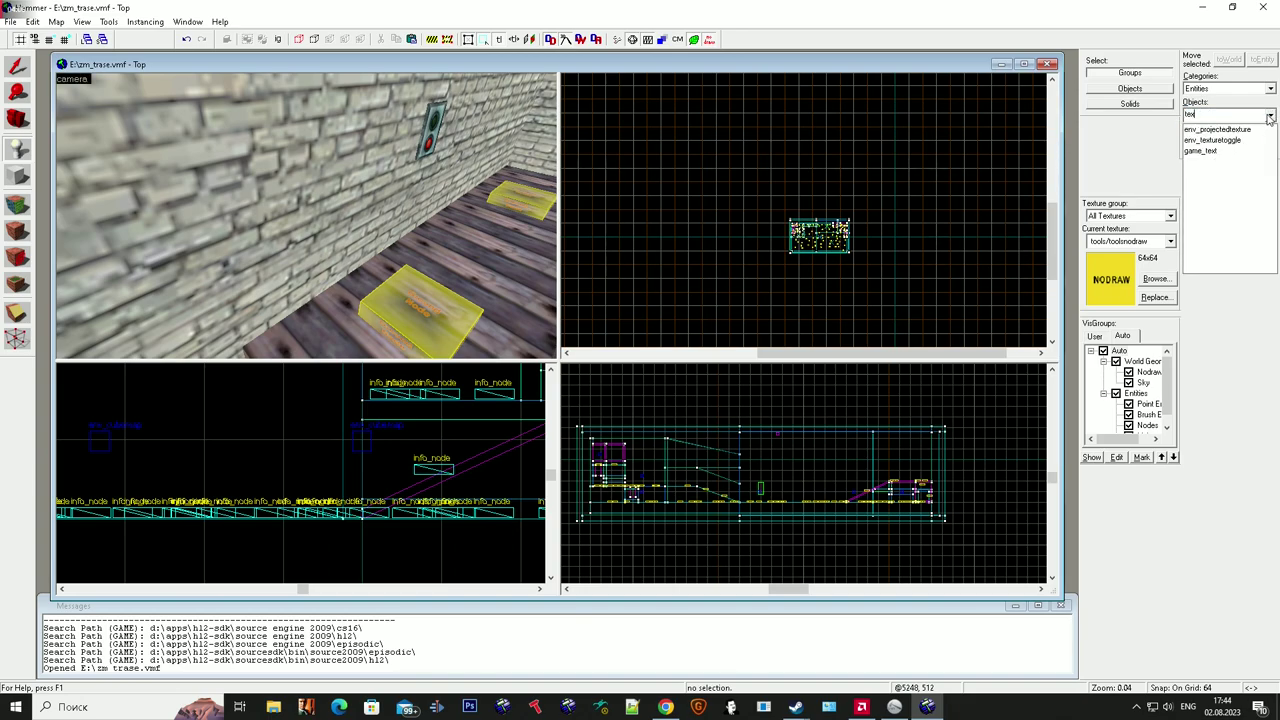
{"action": "left_click", "coordinate": [1255, 140]}
{"action": "left_click", "coordinate": [425, 148]}
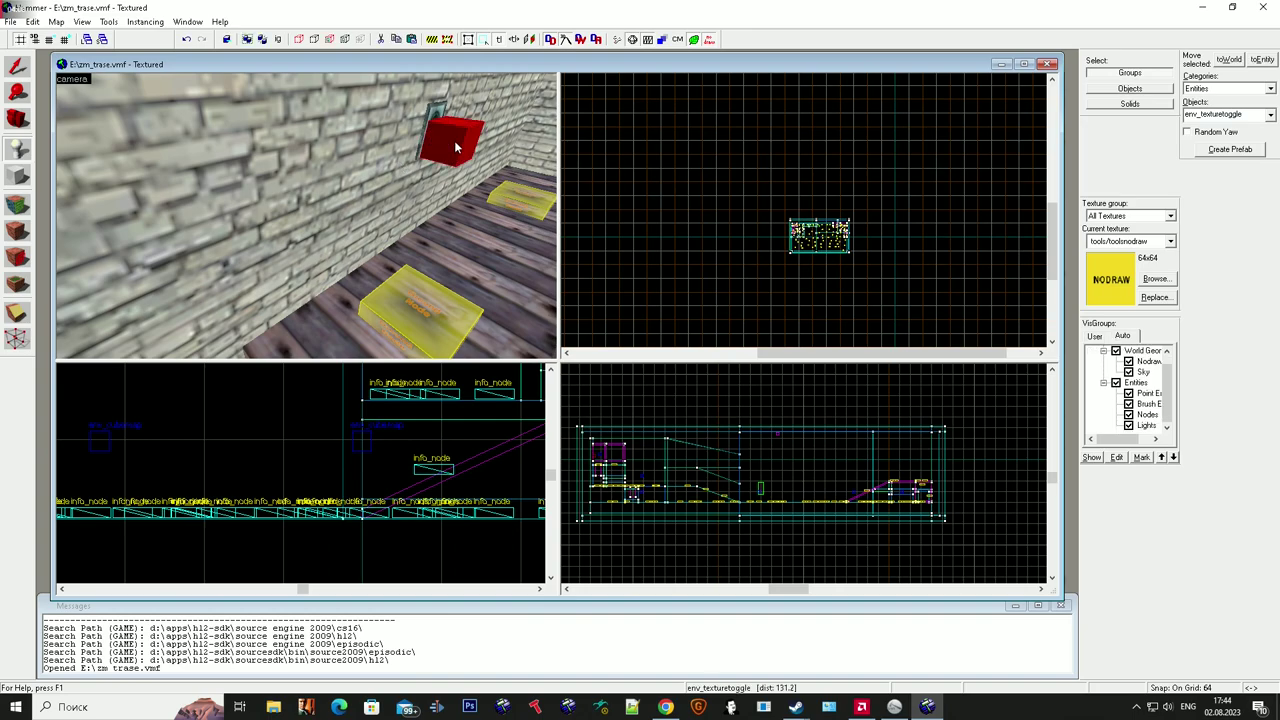
Name the env_texturetoggle dorssz, set its target brush to zig, and apply the properties.
{"action": "key", "text": "alt+Return"}
{"action": "left_click", "coordinate": [14, 66]}
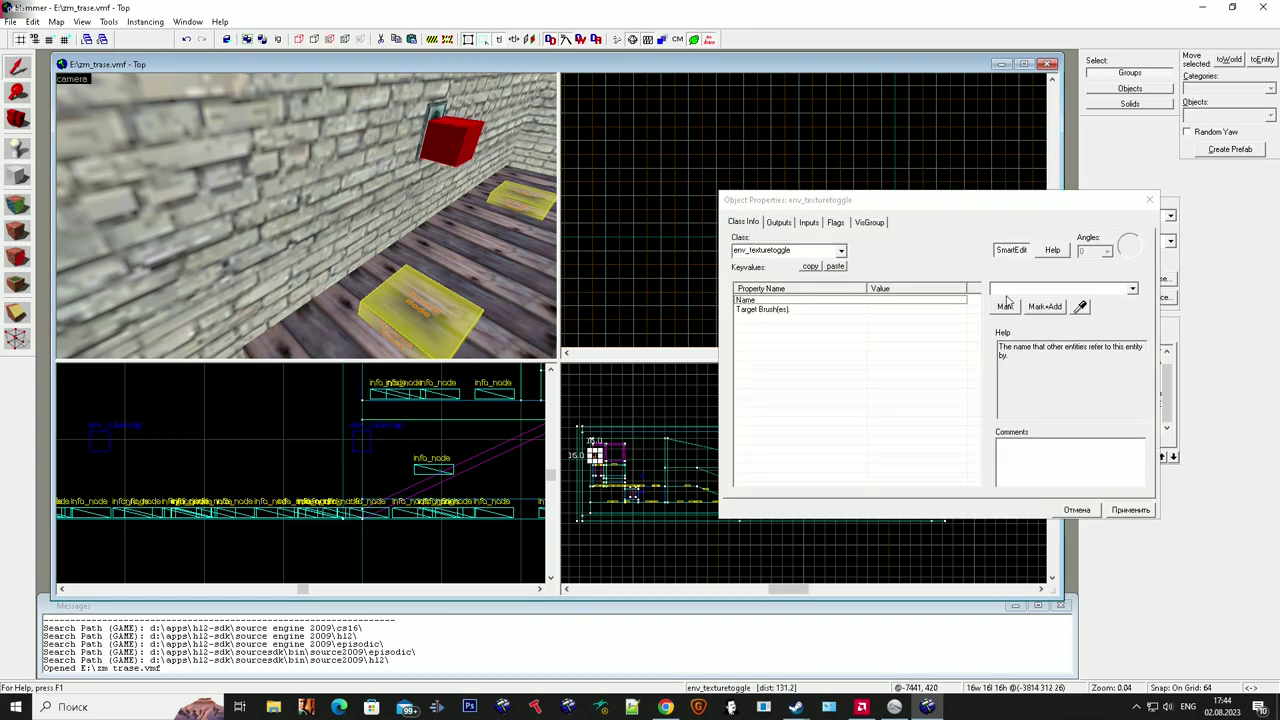
{"action": "type", "text": "dorssz"}
{"action": "left_click", "coordinate": [936, 310]}
{"action": "type", "text": "zig"}
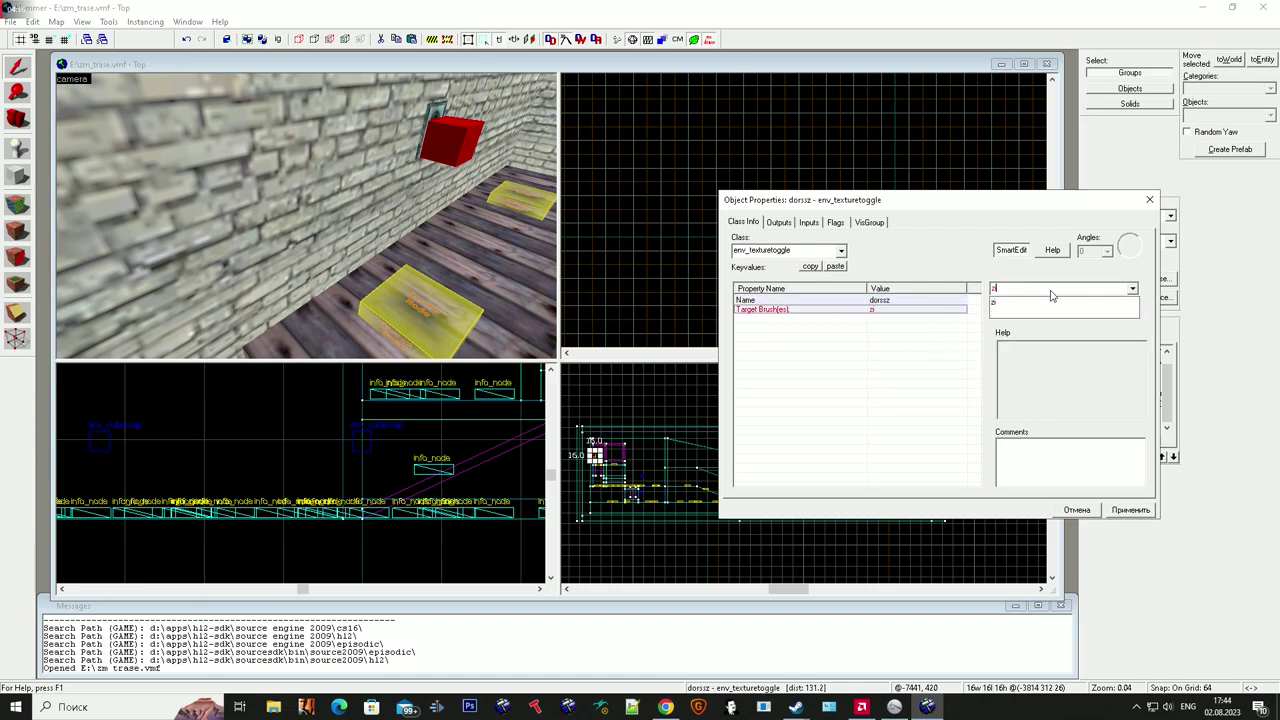
{"action": "left_click", "coordinate": [1121, 506]}
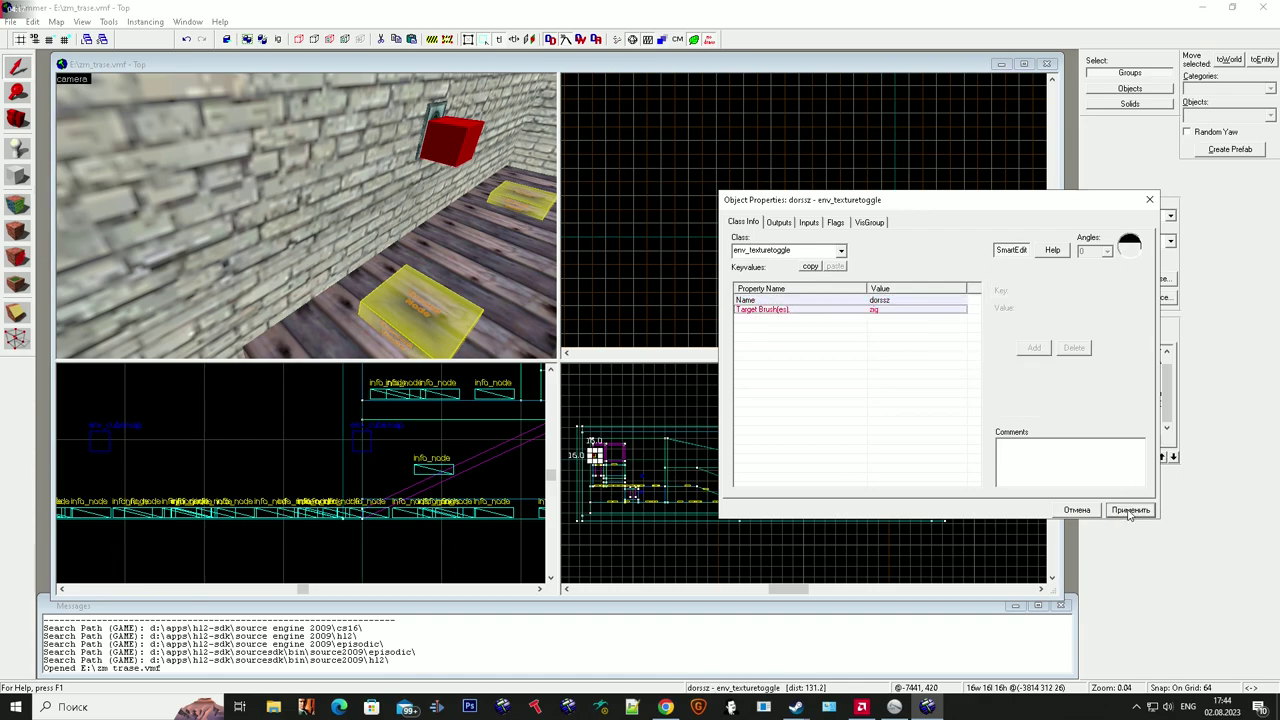
Name the corridor's func_button zig.
{"action": "left_click", "coordinate": [432, 118]}
{"action": "left_click", "coordinate": [998, 288]}
{"action": "type", "text": "zig"}
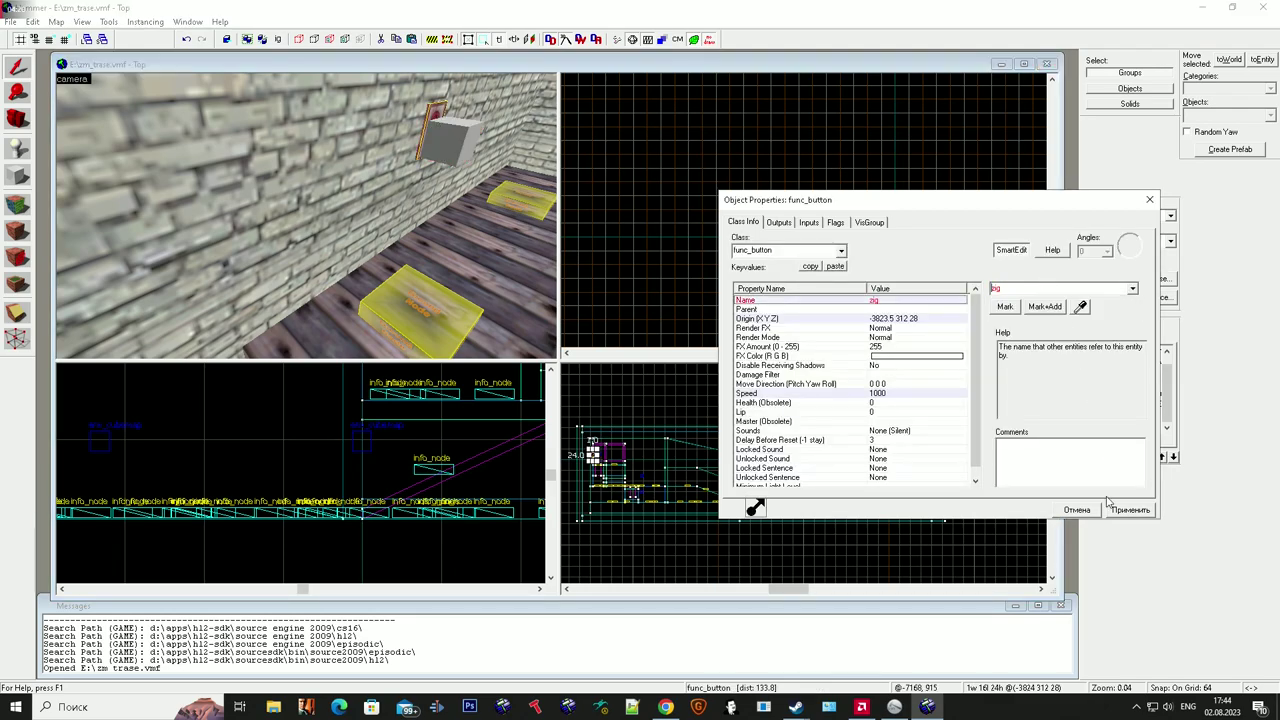
Add an OnPressed output to the func_button that sends IncrementTextureIndex to dorssz, apply it, and recheck the env_texturetoggle's properties.
{"action": "left_click", "coordinate": [768, 223]}
{"action": "left_click", "coordinate": [861, 480]}
{"action": "left_click", "coordinate": [913, 480]}
{"action": "left_click", "coordinate": [977, 408]}
{"action": "left_click", "coordinate": [949, 435]}
{"action": "left_click", "coordinate": [978, 423]}
{"action": "left_click", "coordinate": [963, 478]}
{"action": "left_click", "coordinate": [1132, 510]}
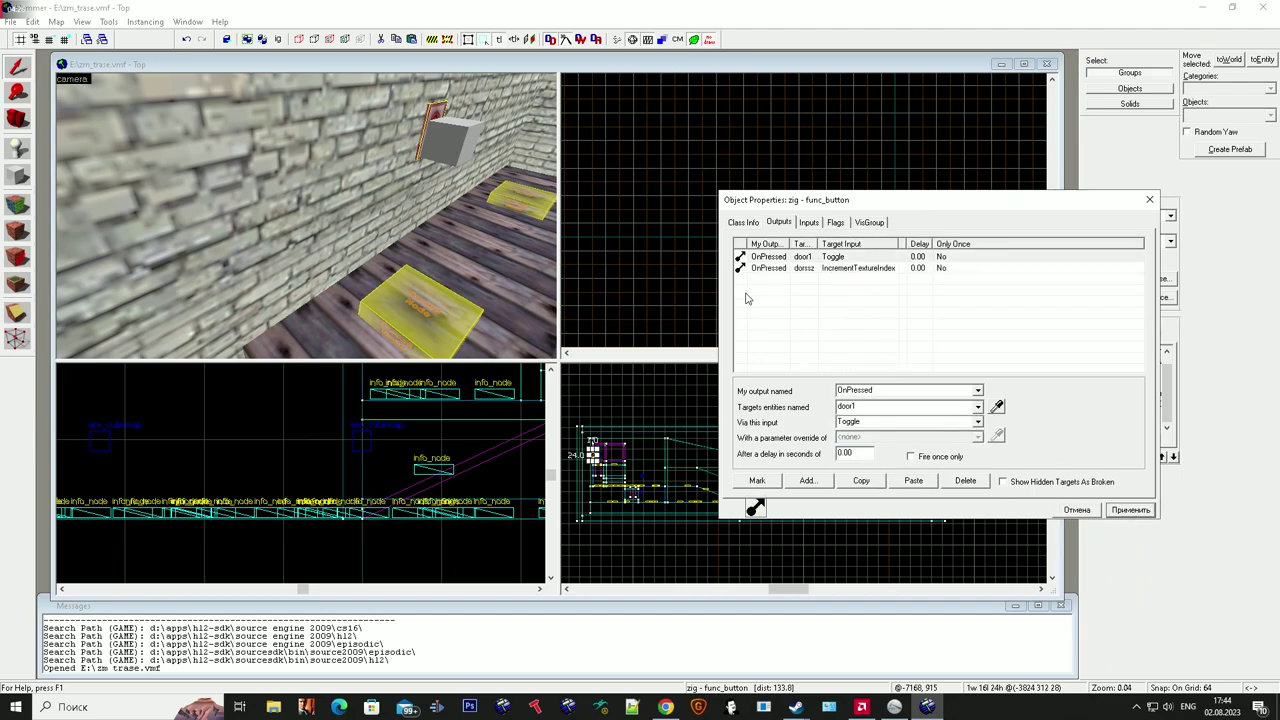
{"action": "left_click", "coordinate": [465, 162]}
{"action": "left_click", "coordinate": [744, 223]}
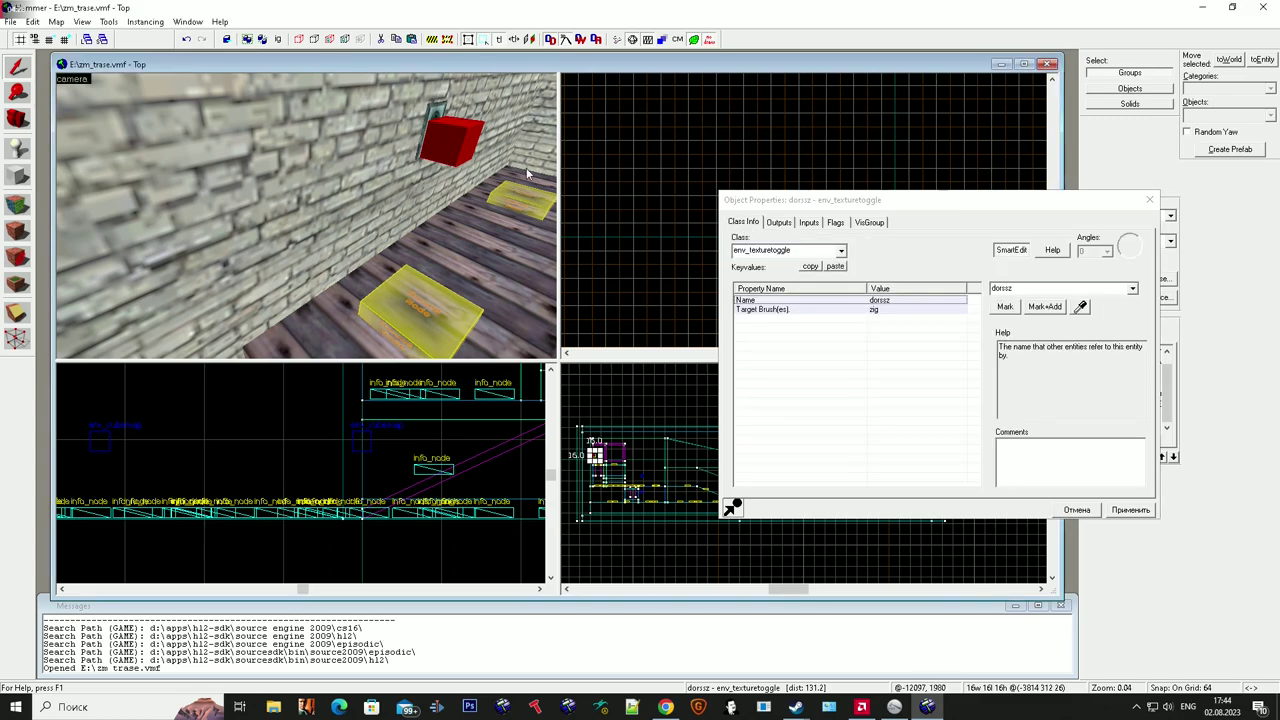
Check the map for problems, fix all listed unused-keyvalue errors, and run the check again.
{"action": "left_click", "coordinate": [311, 192]}
{"action": "key", "text": "Escape"}
{"action": "scroll", "coordinate": [343, 180], "scroll_direction": "down", "scroll_amount": 1}
{"action": "key", "text": "alt+p"}
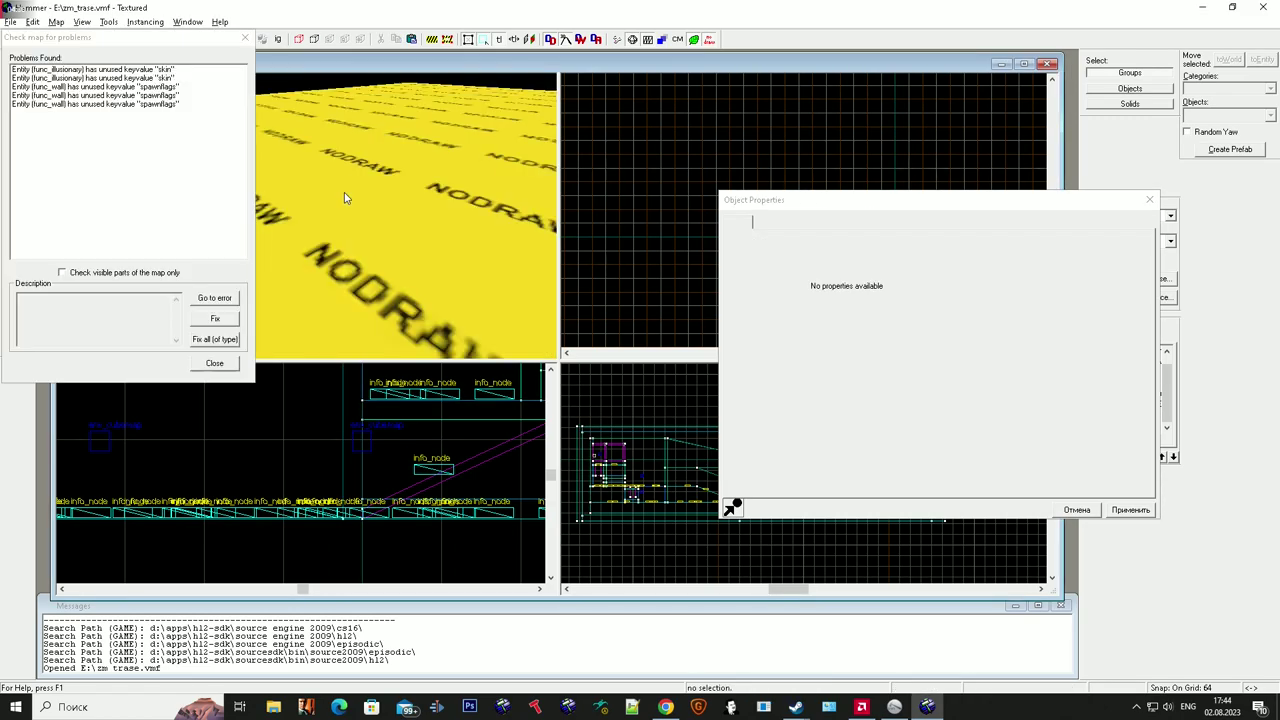
{"action": "left_click_drag", "start_coordinate": [165, 69], "coordinate": [184, 138]}
{"action": "left_click", "coordinate": [217, 320]}
{"action": "left_click", "coordinate": [226, 365]}
{"action": "key", "text": "alt+p"}
{"action": "key", "text": "Return"}
{"action": "key", "text": "z"}
{"action": "key", "text": "w"}
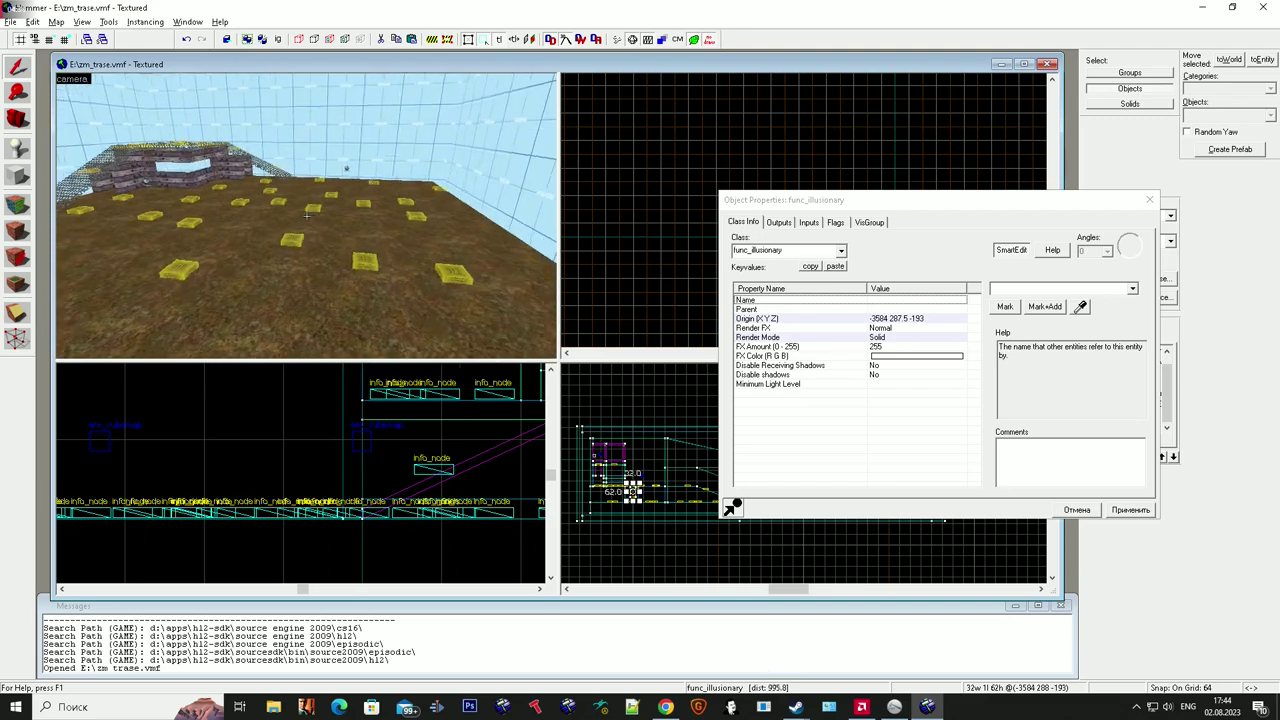
{"action": "key", "text": "super"}
{"action": "key", "text": "super"}
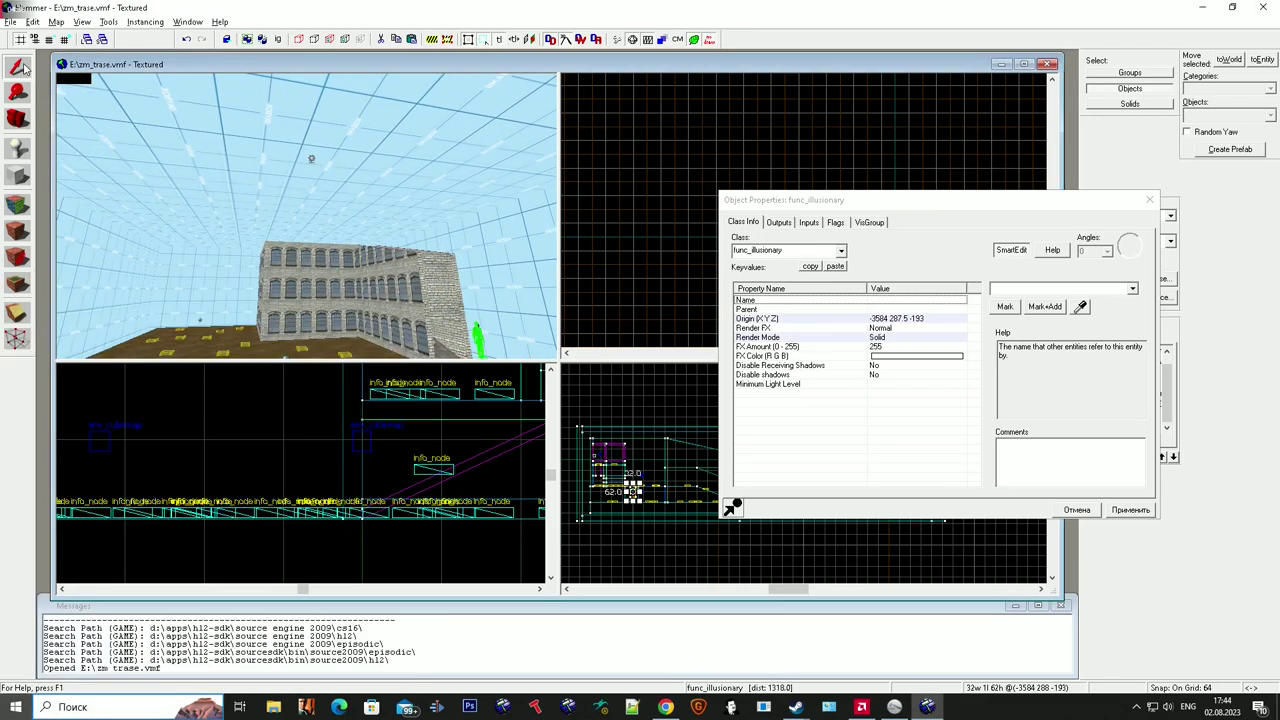
{"action": "left_click", "coordinate": [10, 21]}
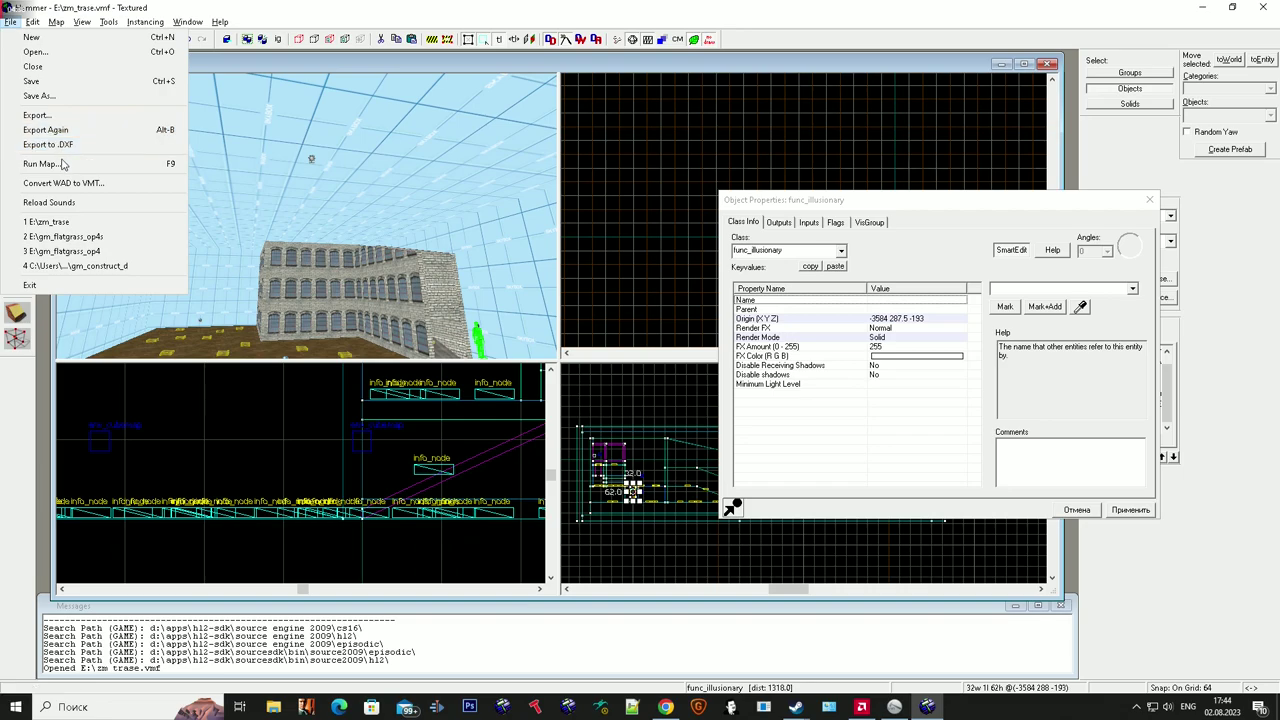
{"action": "left_click", "coordinate": [62, 162]}
{"action": "left_click", "coordinate": [473, 378]}
{"action": "left_click", "coordinate": [474, 388]}
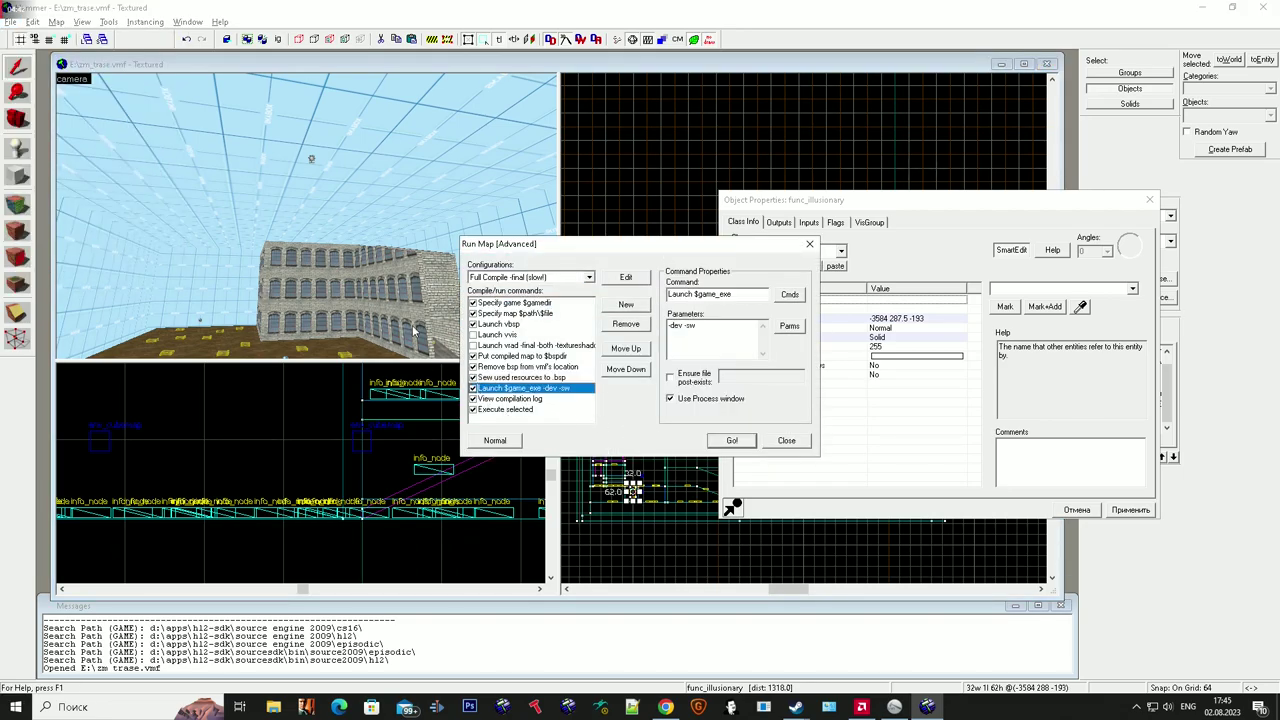
{"action": "left_click", "coordinate": [810, 245]}
Select the glass func_wall_toggle above the wooden barrier and examine it and the building facade.
{"action": "key", "text": "z"}
{"action": "key", "text": "w"}
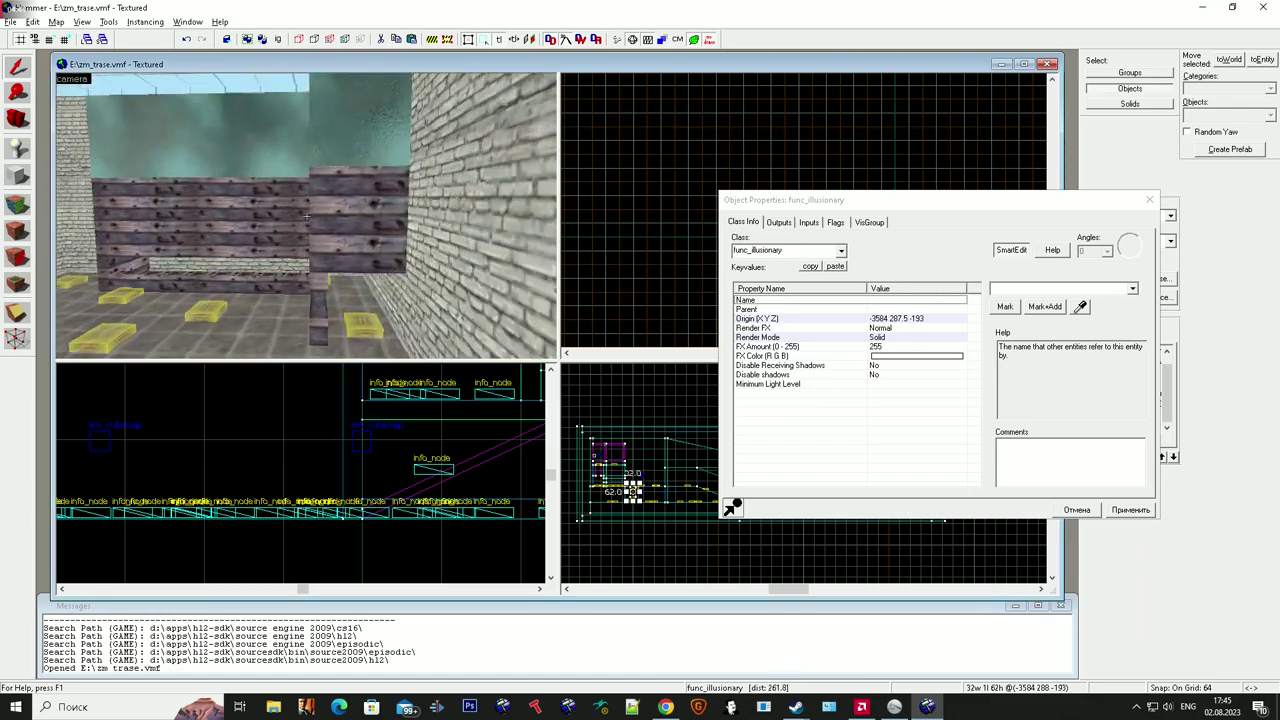
{"action": "left_click", "coordinate": [307, 216]}
{"action": "key", "text": "s"}
{"action": "key", "text": "super"}
Compile the map with the "Full Compile -final (slow!)" configuration, with the game launch command disabled.
{"action": "left_click", "coordinate": [11, 23]}
{"action": "left_click", "coordinate": [62, 164]}
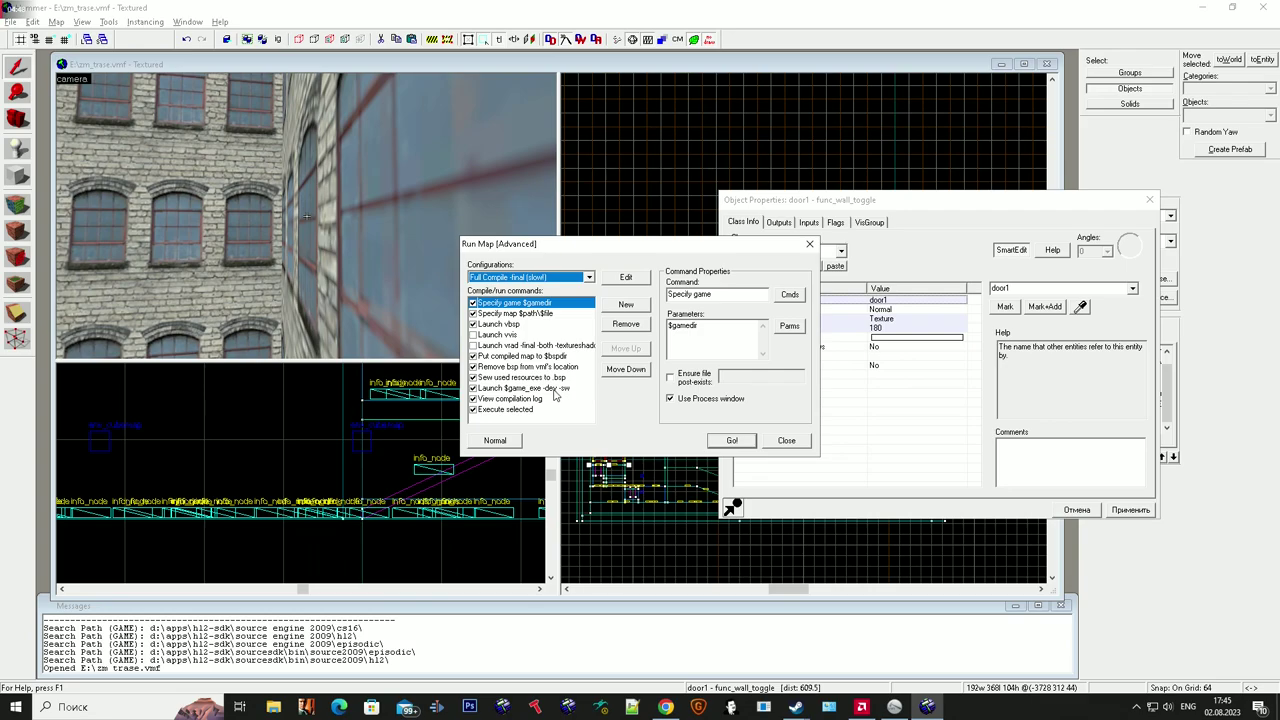
{"action": "left_click", "coordinate": [473, 388]}
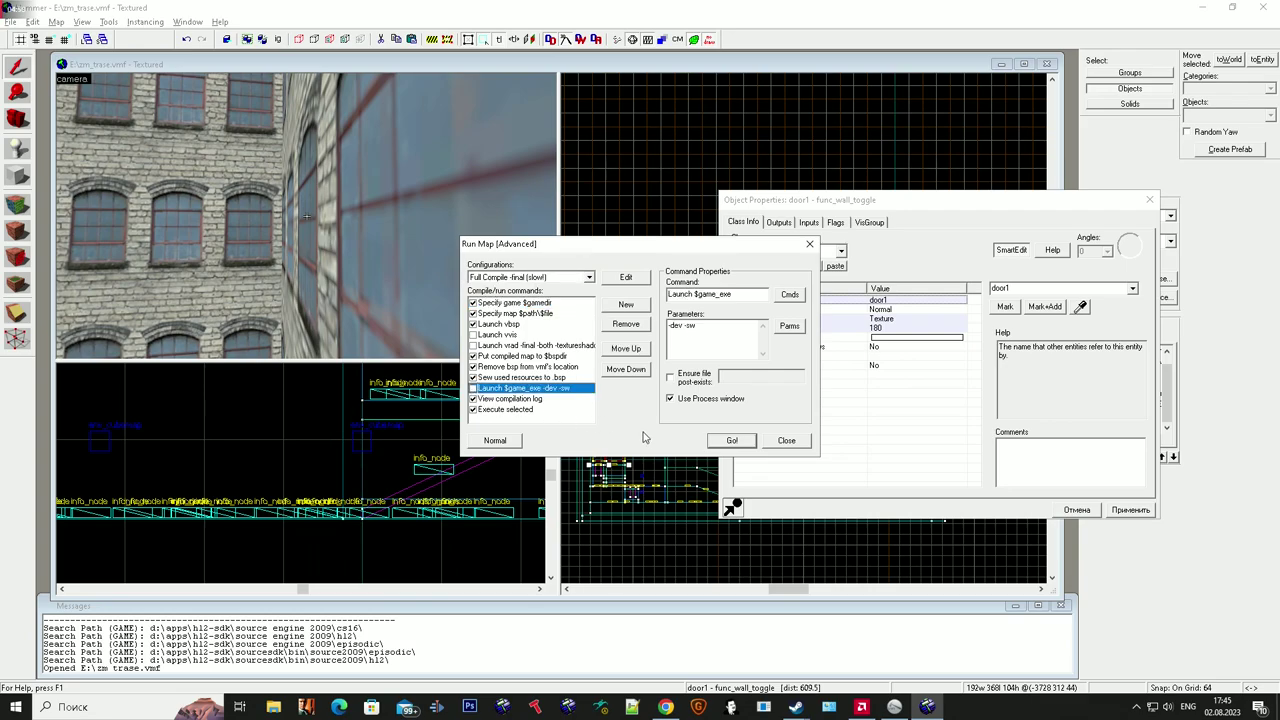
{"action": "left_click", "coordinate": [733, 441]}
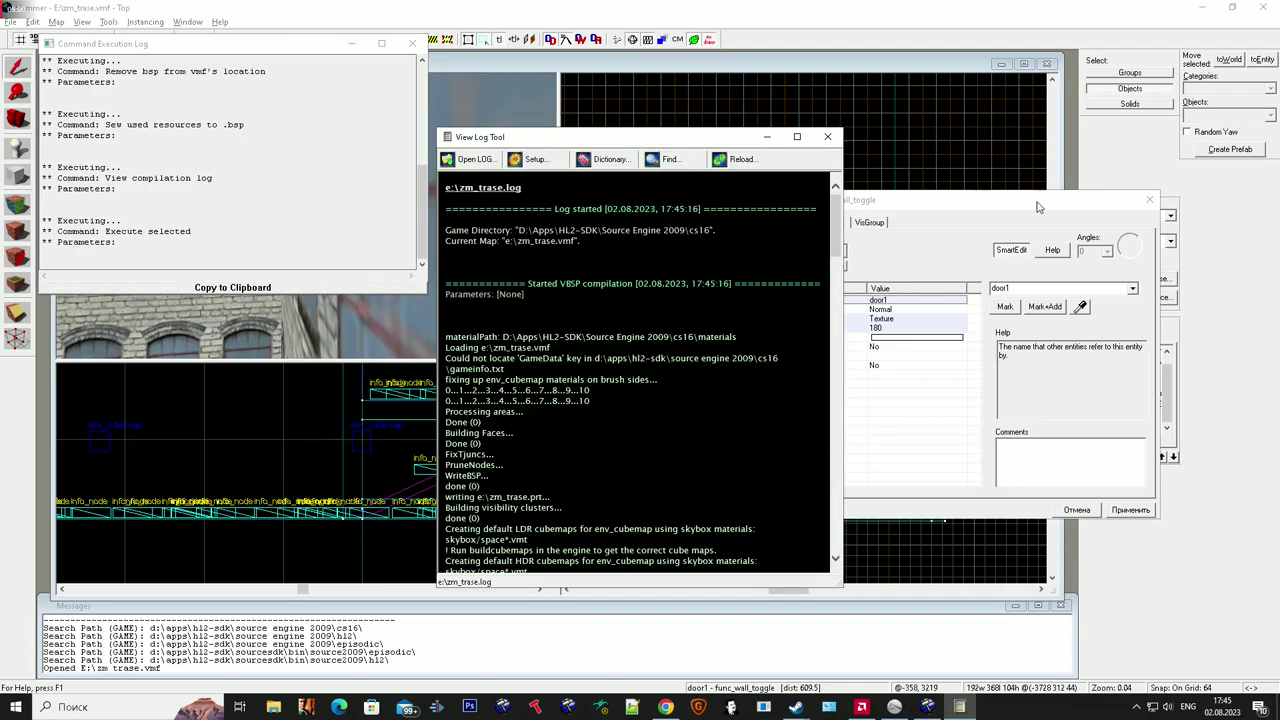
Close the compile logs and object properties, save and close the zm_trase map, and return to the desktop.
{"action": "left_click", "coordinate": [828, 137]}
{"action": "left_click", "coordinate": [1149, 202]}
{"action": "left_click", "coordinate": [410, 45]}
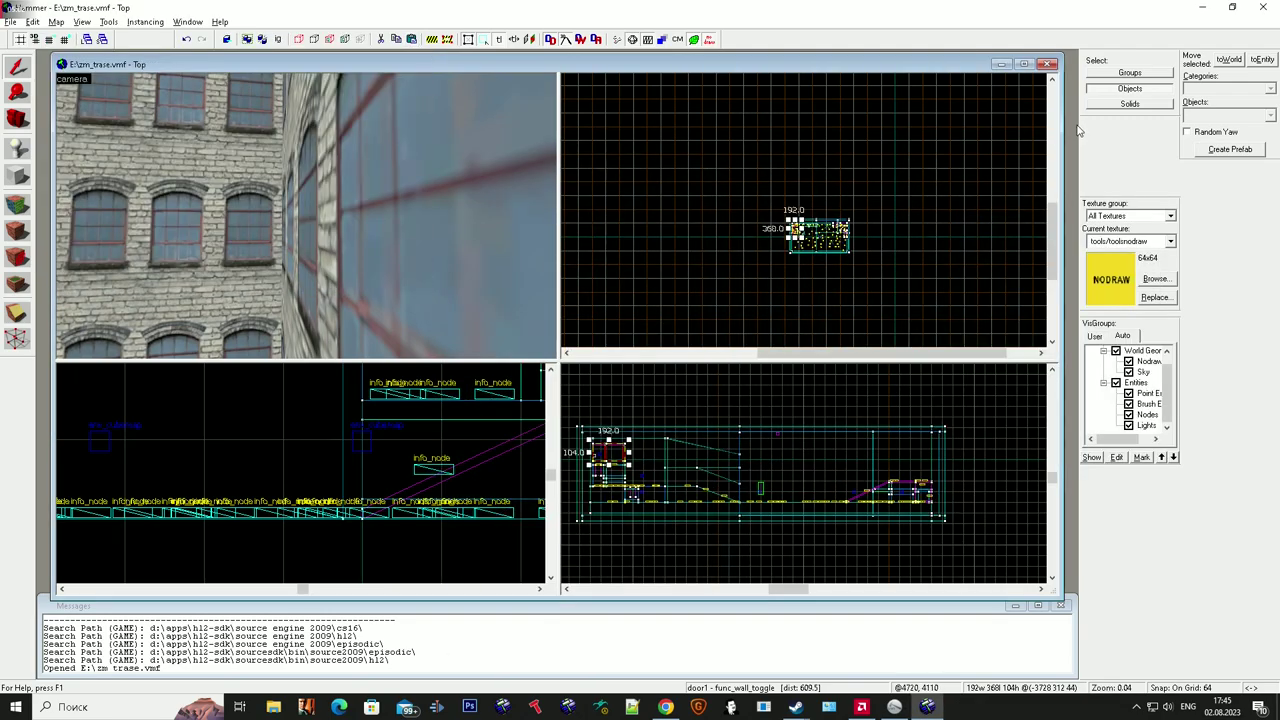
{"action": "left_click", "coordinate": [1048, 65]}
{"action": "left_click", "coordinate": [600, 402]}
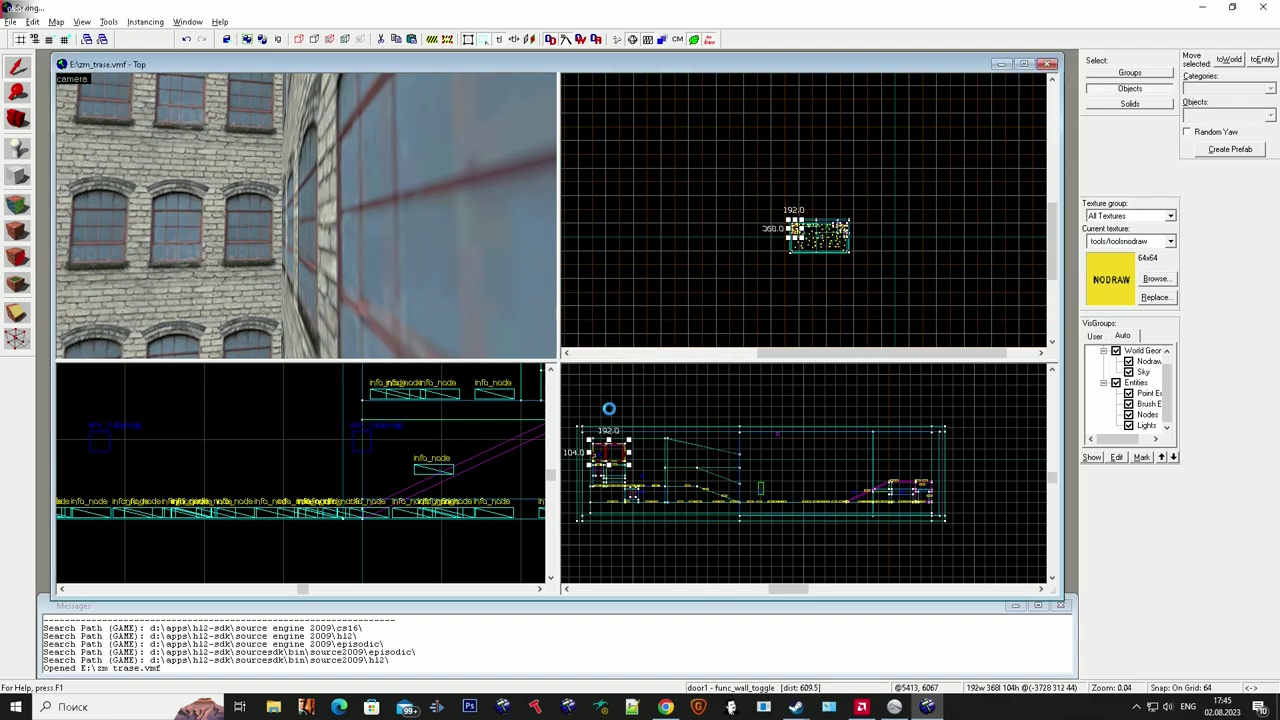
{"action": "left_click_drag", "start_coordinate": [610, 10], "coordinate": [588, 288]}
{"action": "left_click", "coordinate": [1070, 289]}
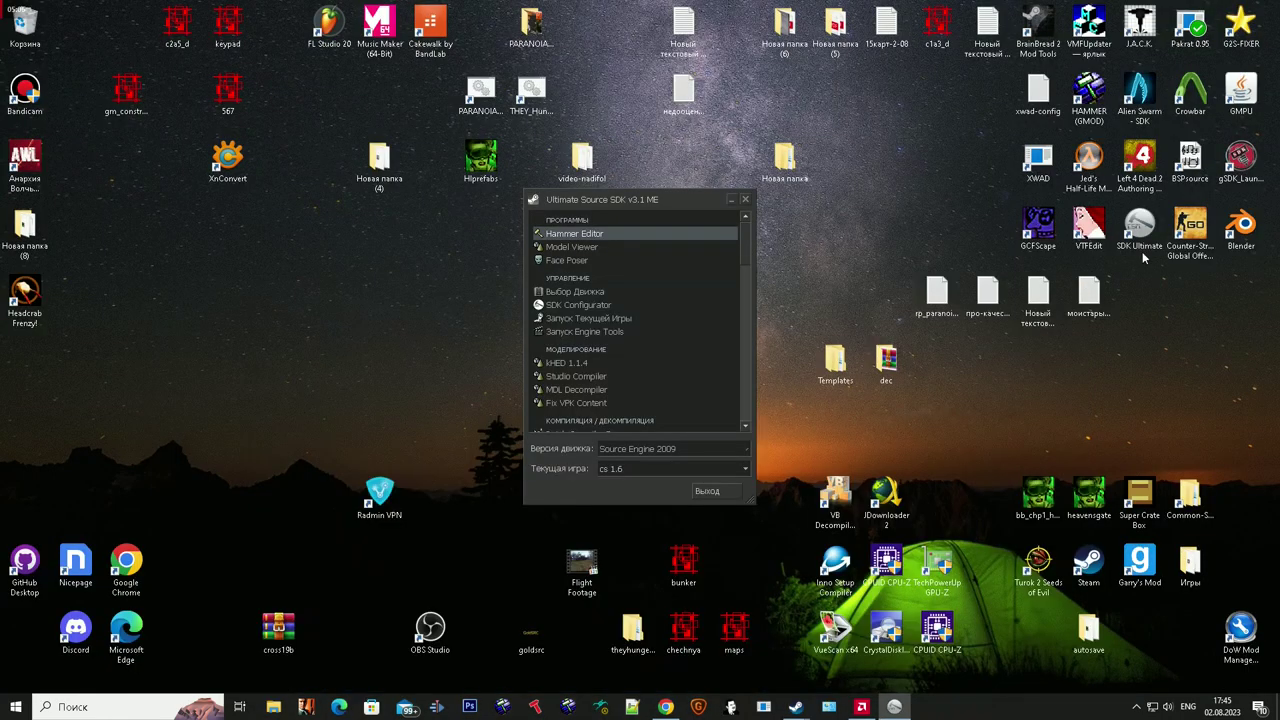
Open the HL2-SDK and BSPsource 1.4.0 folders side by side and browse HL2-SDK to Source Engine 2009\cs16\maps.
{"action": "right_click", "coordinate": [1140, 242]}
{"action": "left_click", "coordinate": [1131, 265]}
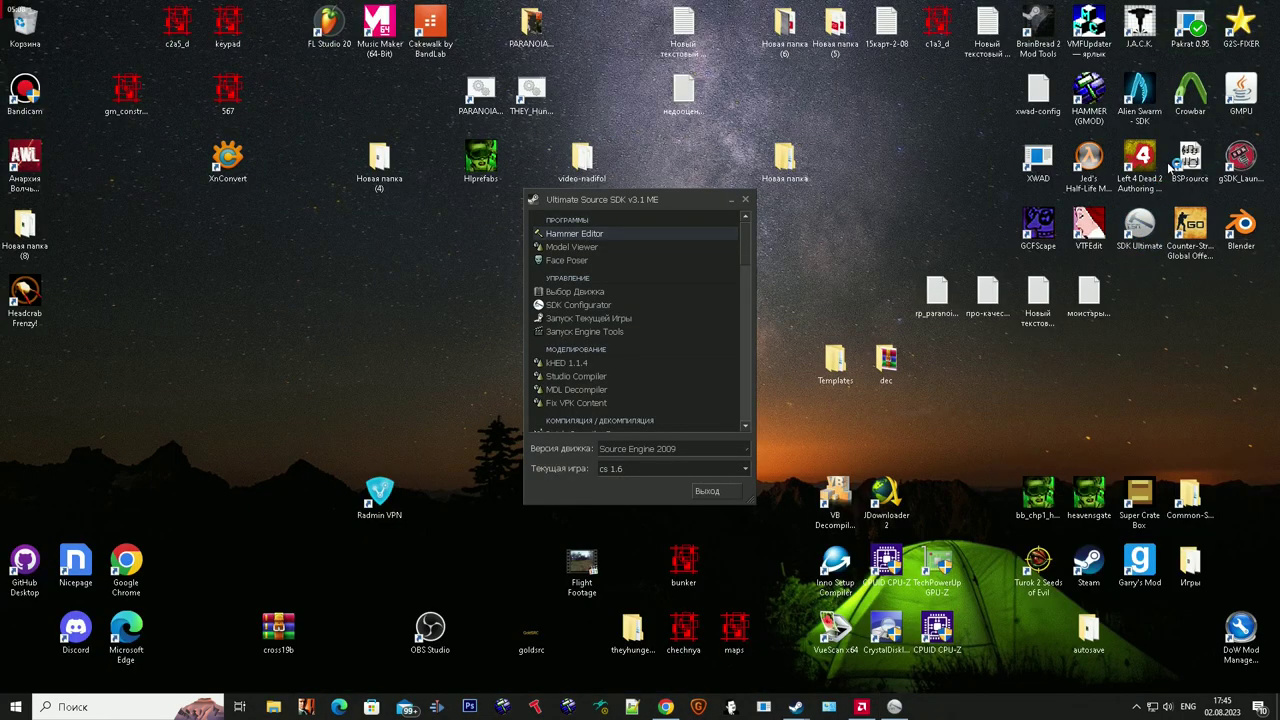
{"action": "double_click", "coordinate": [1184, 164]}
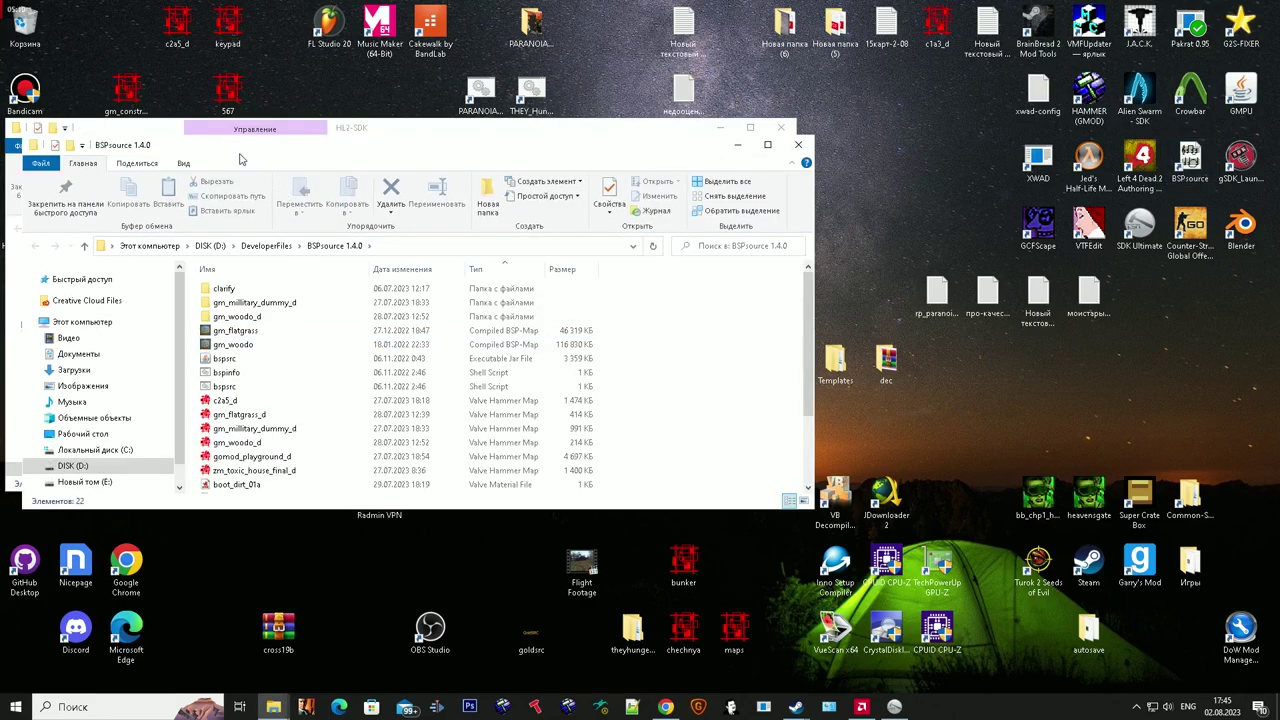
{"action": "left_click_drag", "start_coordinate": [163, 150], "coordinate": [614, 214]}
{"action": "scroll", "coordinate": [717, 480], "scroll_direction": "down", "scroll_amount": 2}
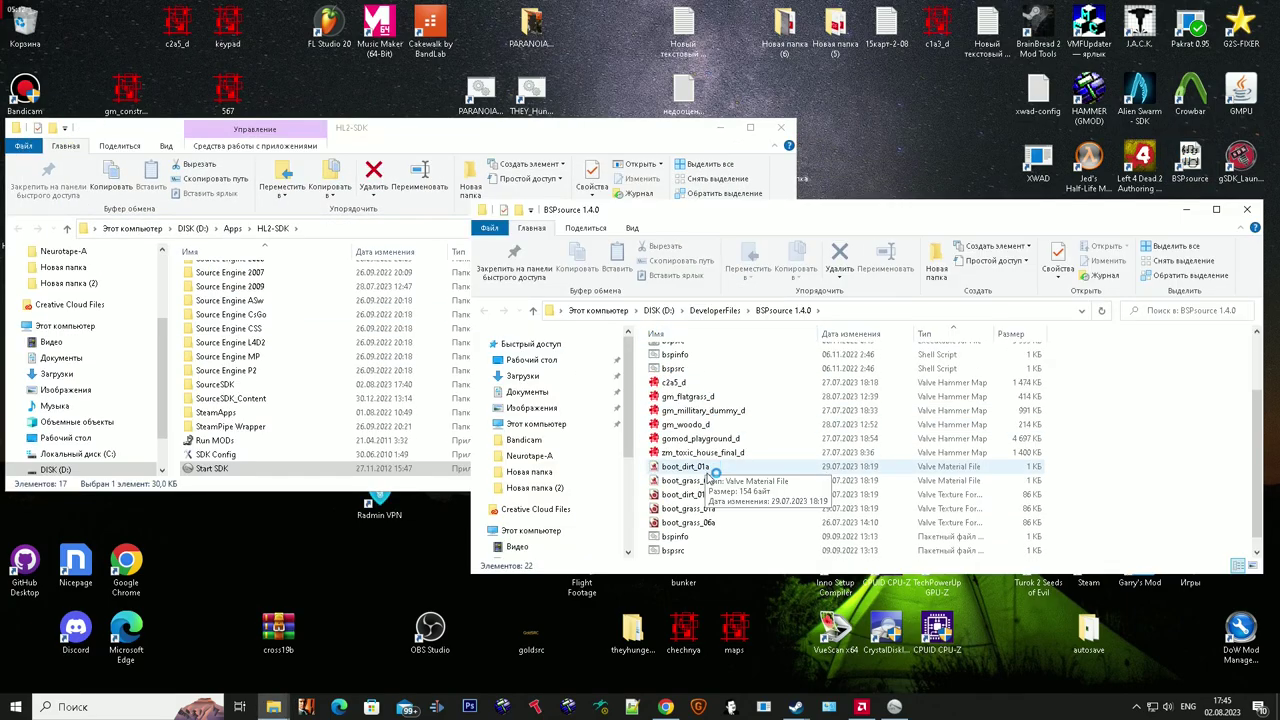
{"action": "double_click", "coordinate": [300, 286]}
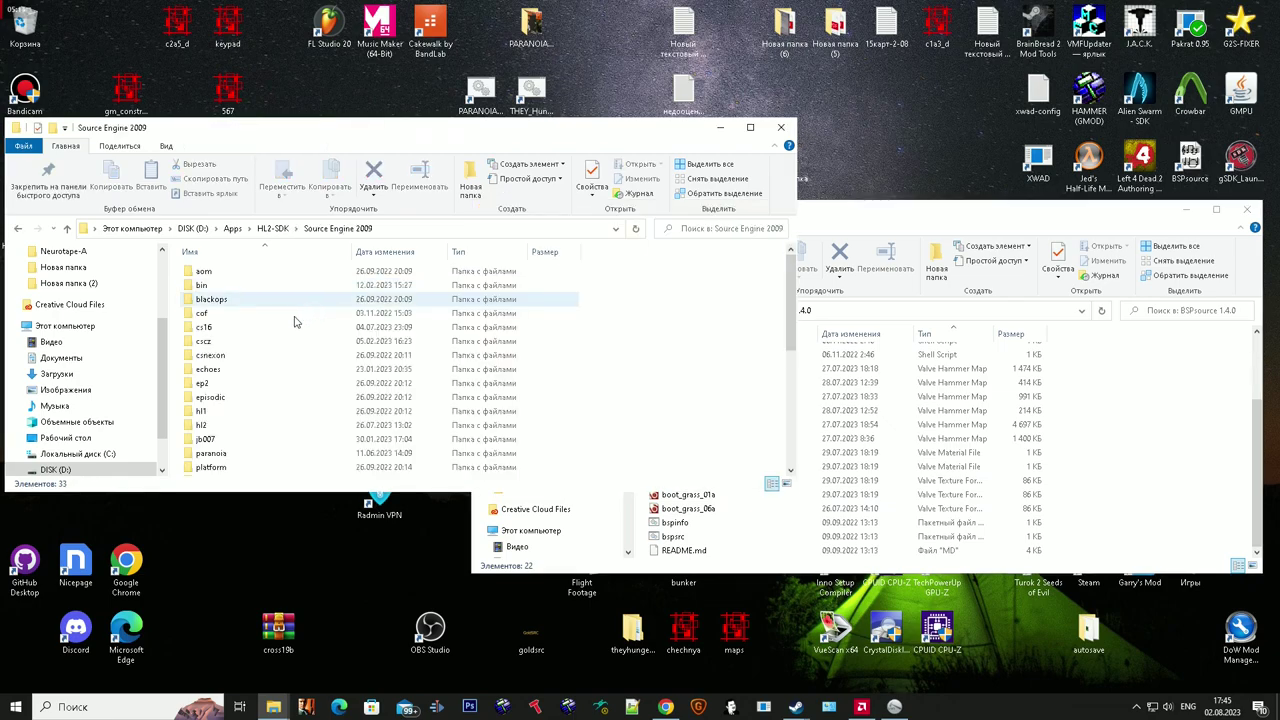
{"action": "double_click", "coordinate": [248, 330]}
{"action": "double_click", "coordinate": [231, 318]}
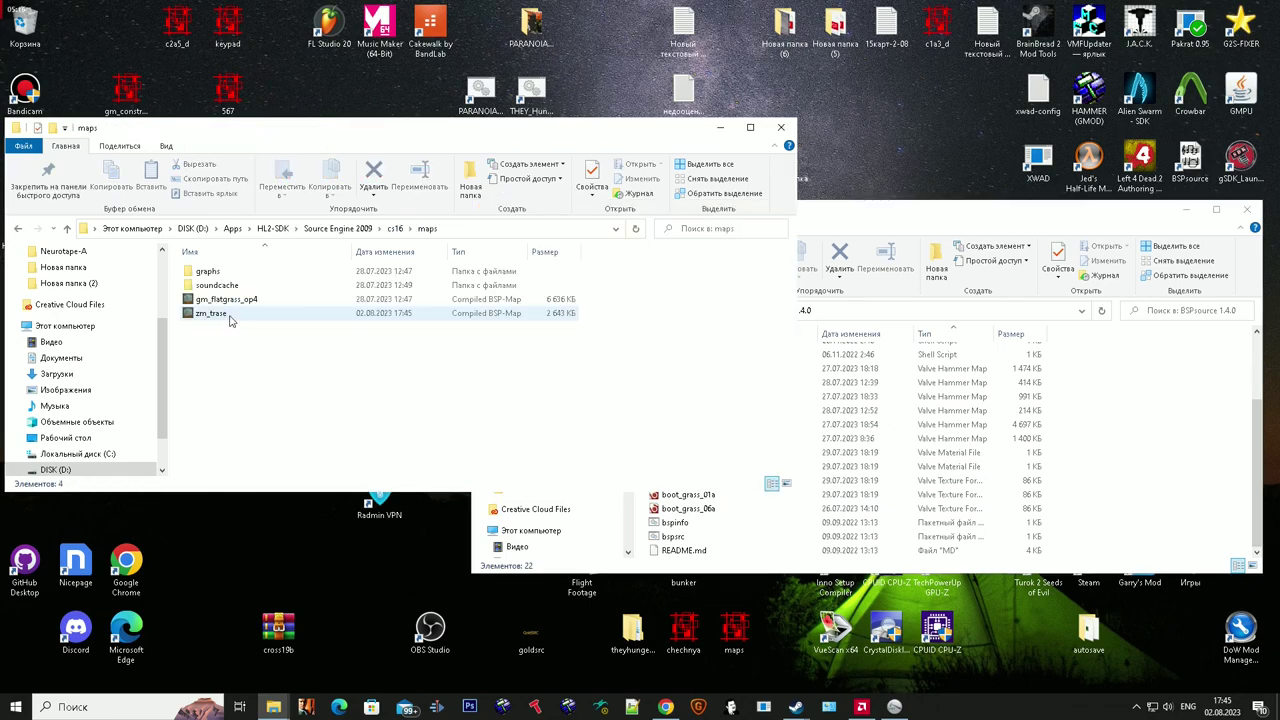
Delete gm_flatgrass_op4 from the maps folder and move the compiled zm_trase map into the BSPsource 1.4.0 folder.
{"action": "left_click", "coordinate": [232, 300]}
{"action": "key", "text": "Delete"}
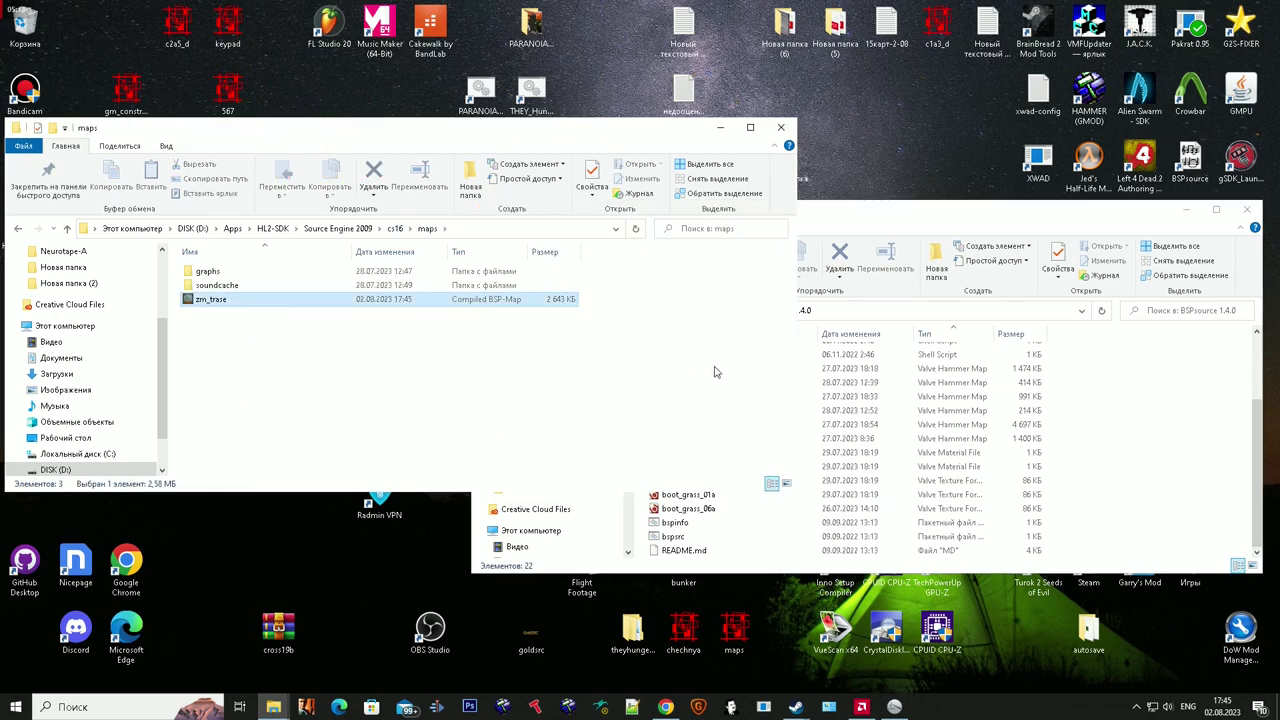
{"action": "left_click", "coordinate": [1087, 413]}
{"action": "key", "text": "ctrl+v"}
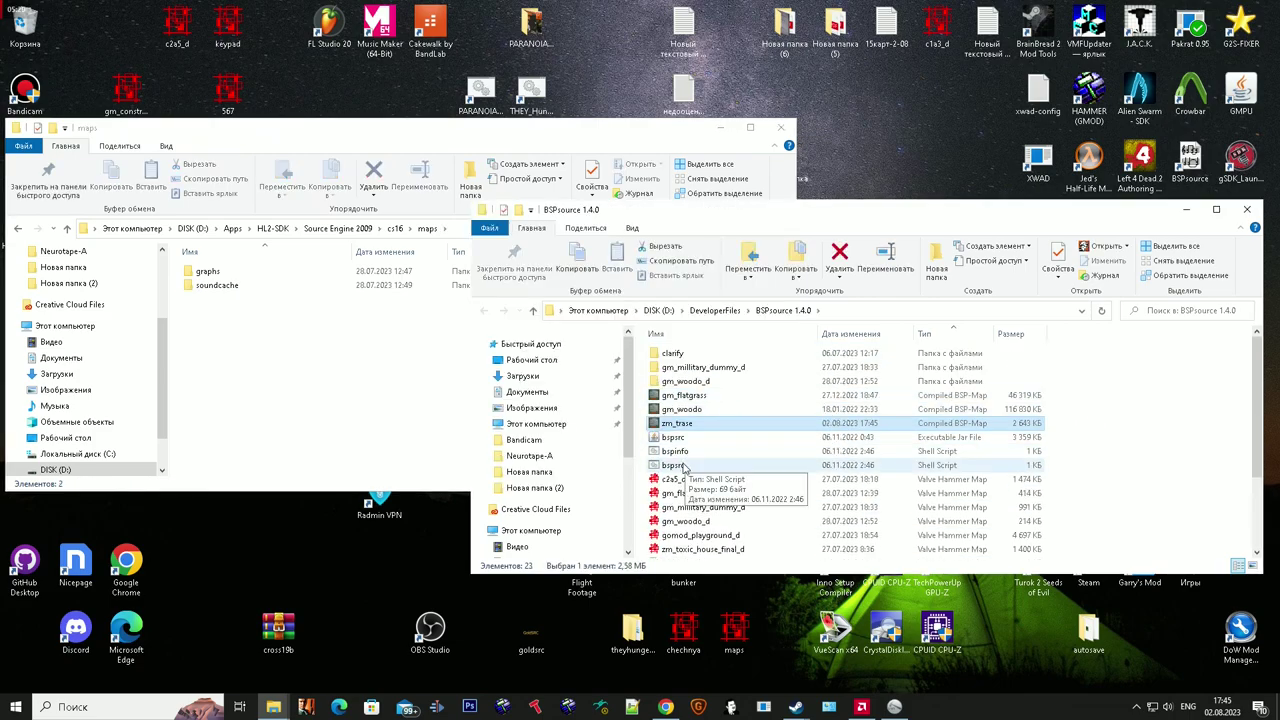
Load the compiled zm_trase map into BSPSource, enable extraction of embedded files, and decompile it.
{"action": "left_click", "coordinate": [680, 440]}
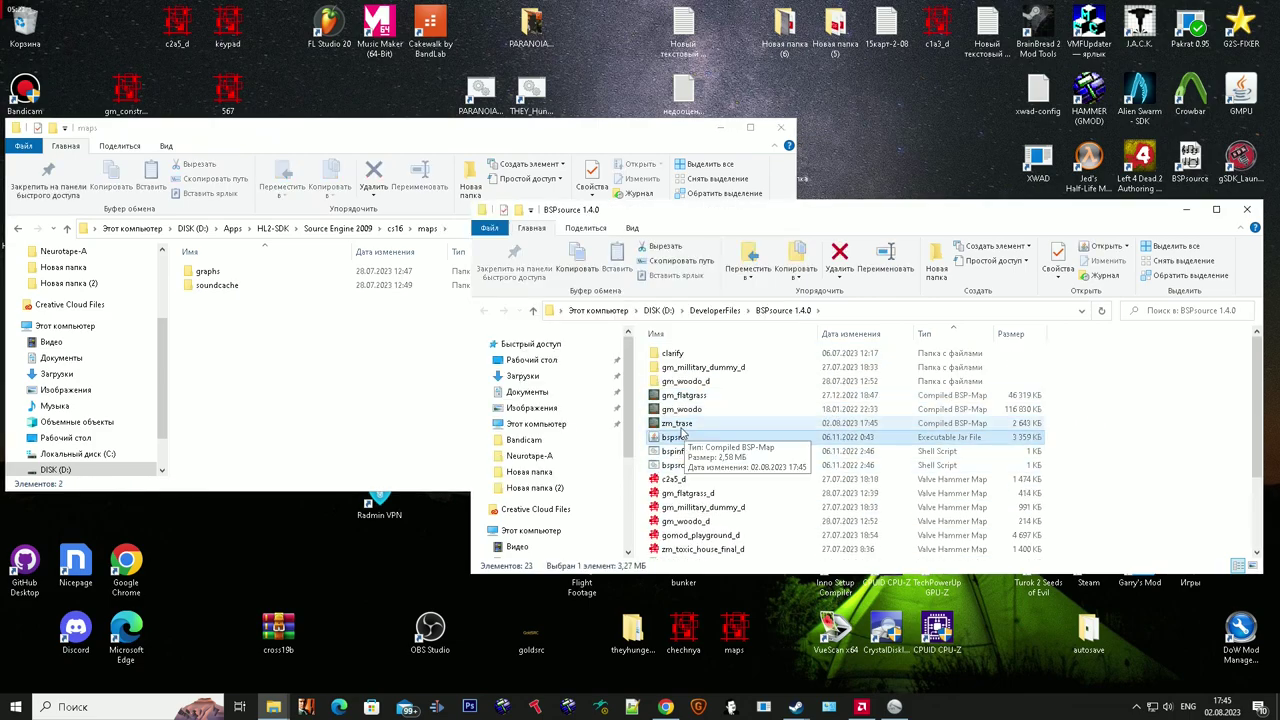
{"action": "left_click_drag", "start_coordinate": [677, 426], "coordinate": [138, 142]}
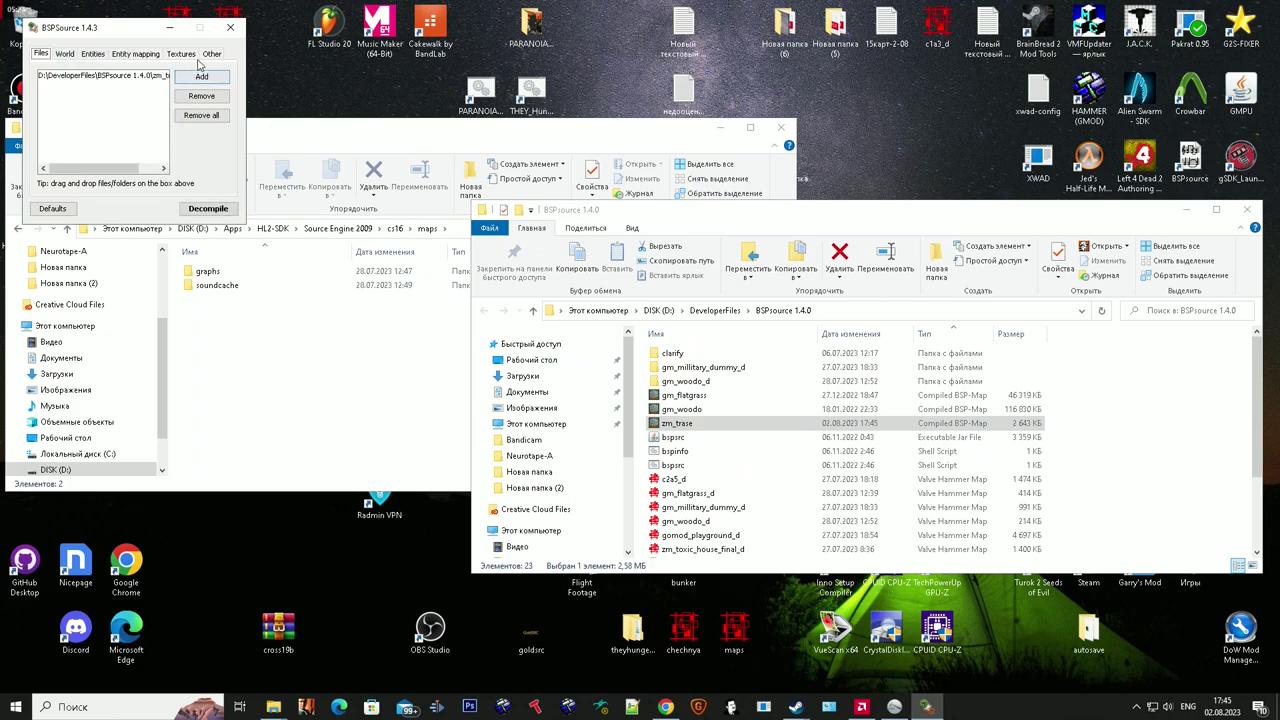
{"action": "left_click", "coordinate": [211, 54]}
{"action": "left_click", "coordinate": [100, 105]}
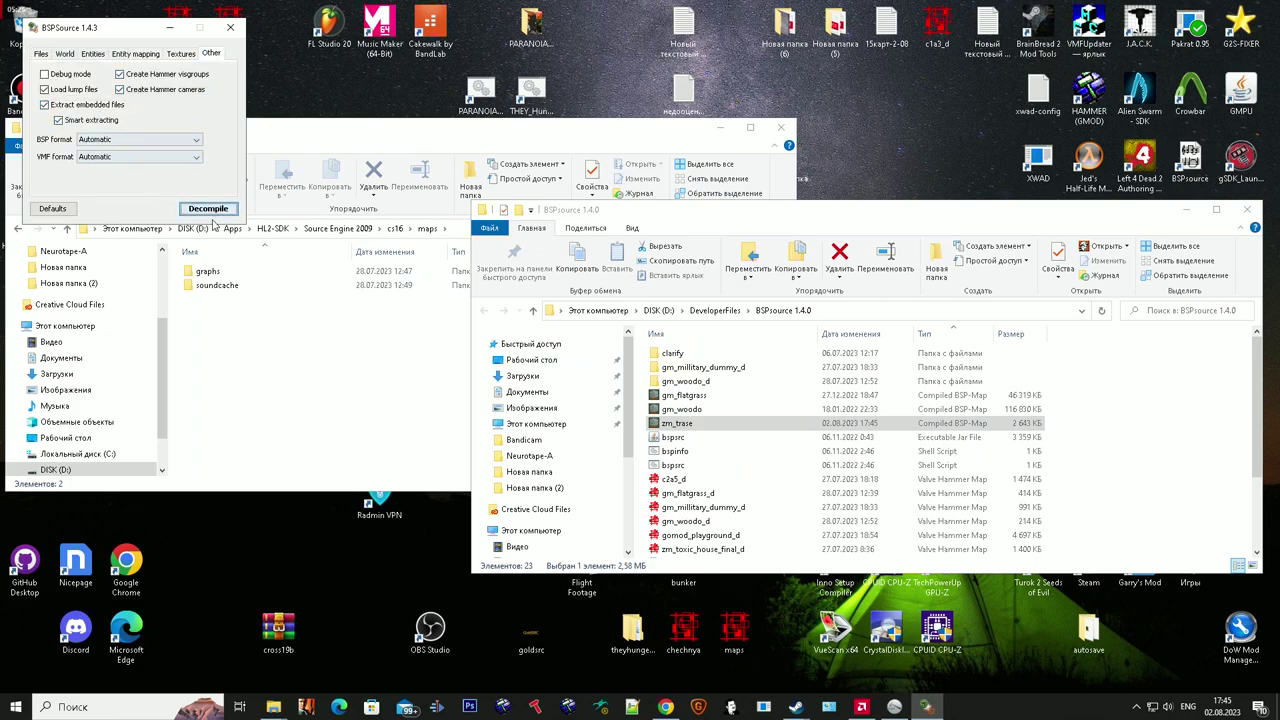
{"action": "left_click", "coordinate": [211, 213]}
Open the file location of the HAMMER (GMOD) shortcut and move its folder window clear of the desktop's upper edge.
{"action": "left_click", "coordinate": [360, 253]}
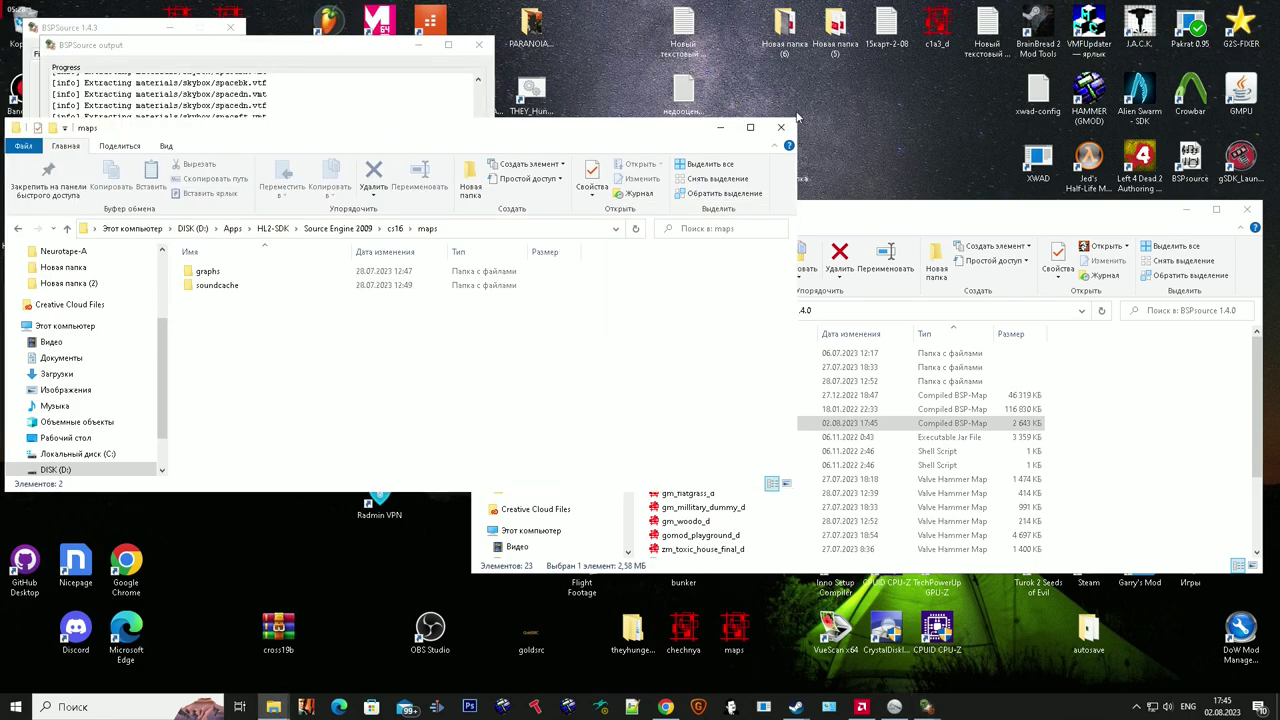
{"action": "right_click", "coordinate": [1094, 102]}
{"action": "left_click", "coordinate": [1081, 121]}
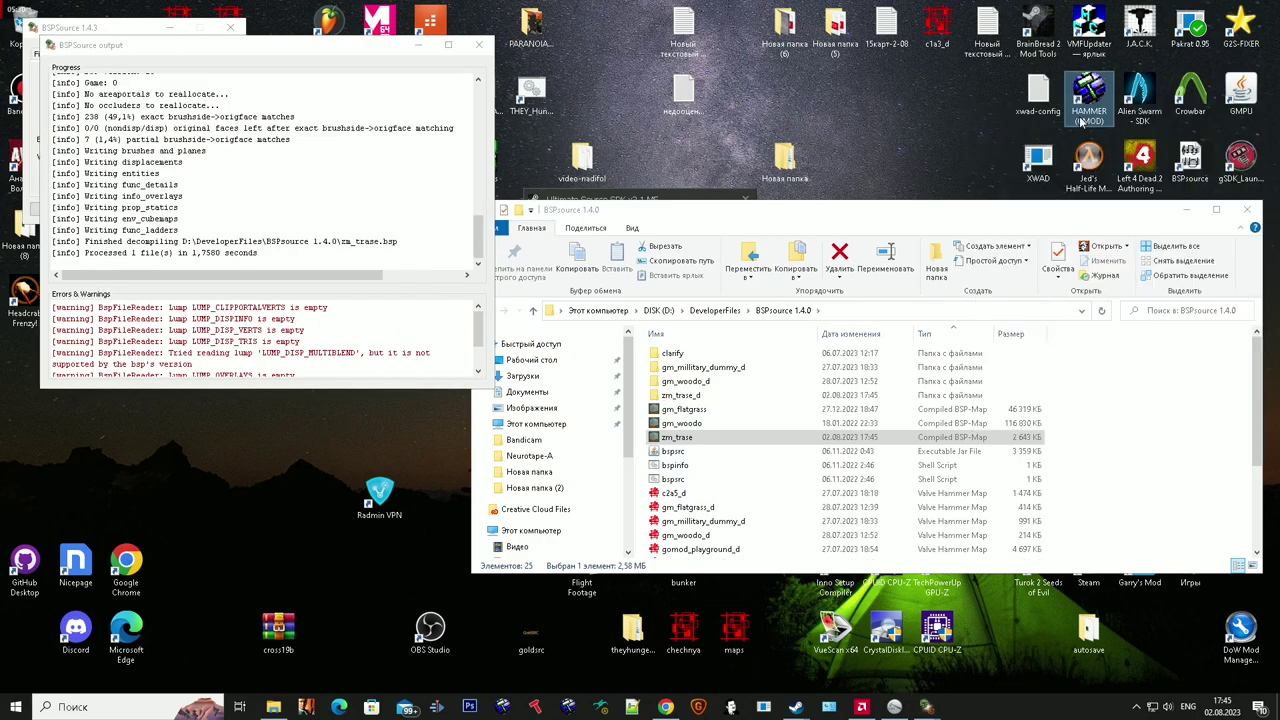
{"action": "left_click_drag", "start_coordinate": [488, 16], "coordinate": [521, 195]}
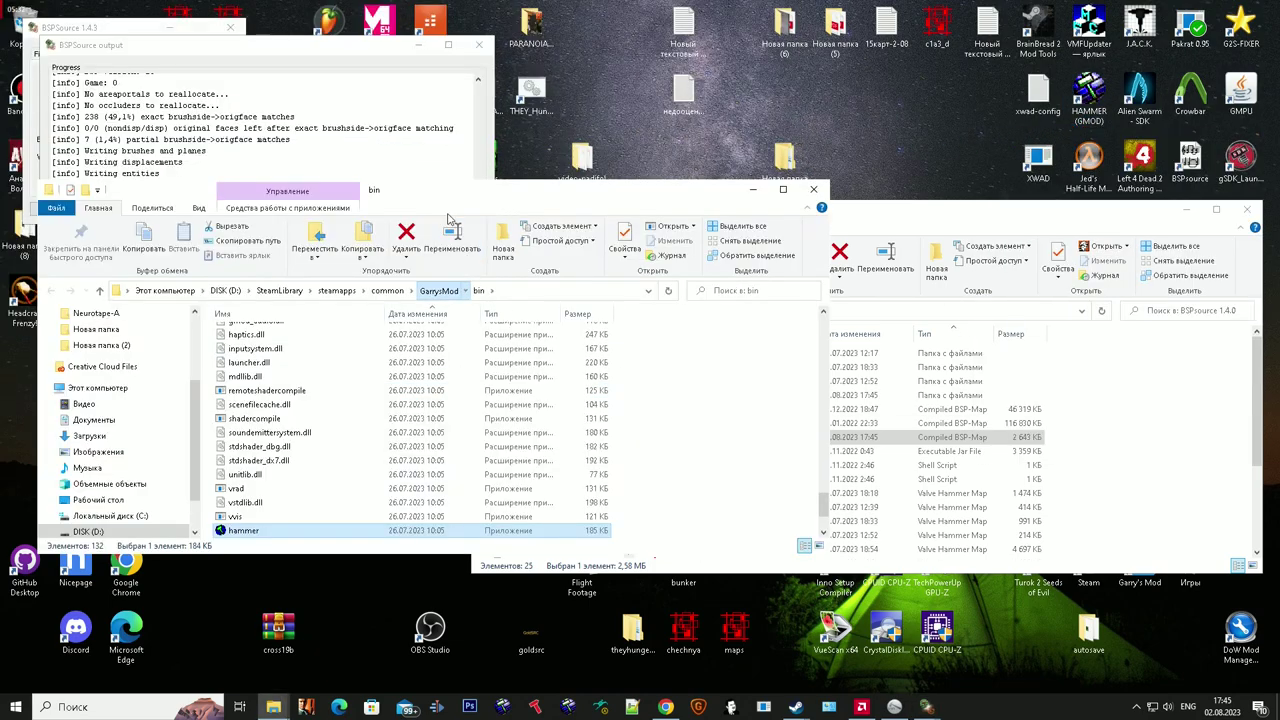
Close both BSPSource windows and open the garrysmod folder inside the GarrysMod installation.
{"action": "left_click", "coordinate": [439, 290]}
{"action": "left_click", "coordinate": [479, 45]}
{"action": "left_click", "coordinate": [230, 27]}
{"action": "double_click", "coordinate": [289, 348]}
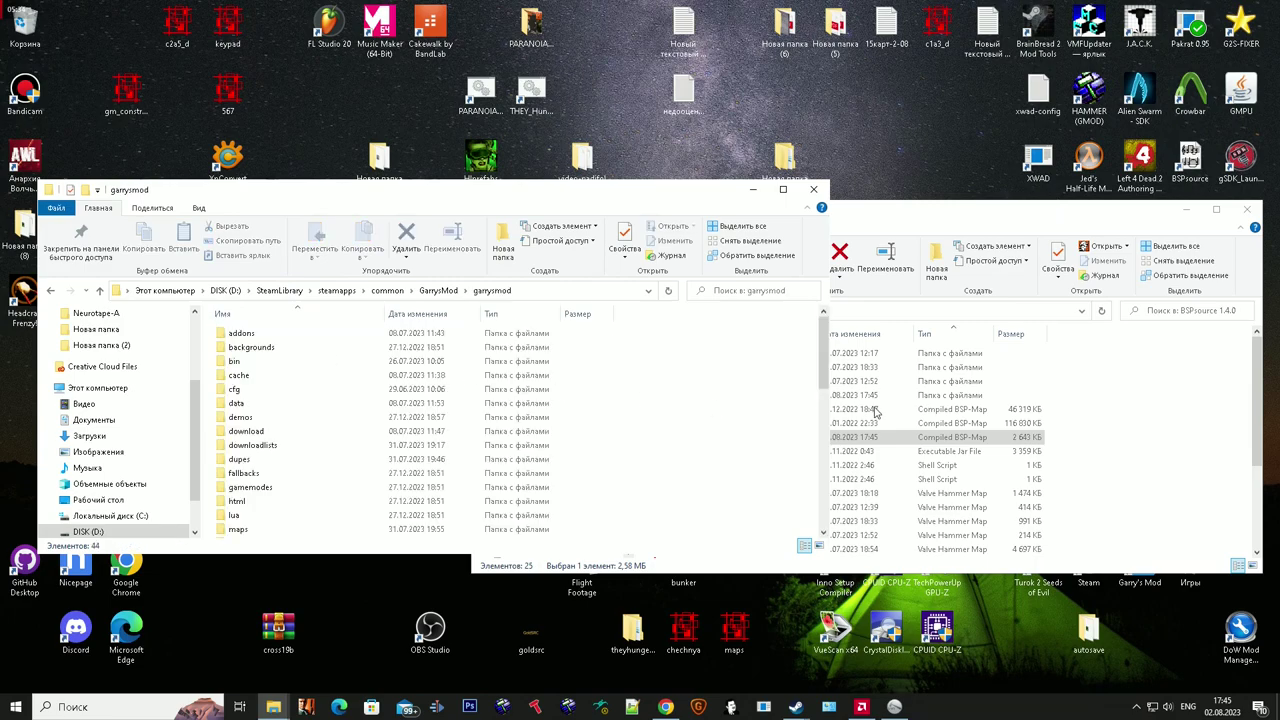
Copy the materials folder extracted in zm_trase_d into the garrysmod folder.
{"action": "left_click", "coordinate": [860, 409]}
{"action": "double_click", "coordinate": [698, 396]}
{"action": "left_click", "coordinate": [692, 357]}
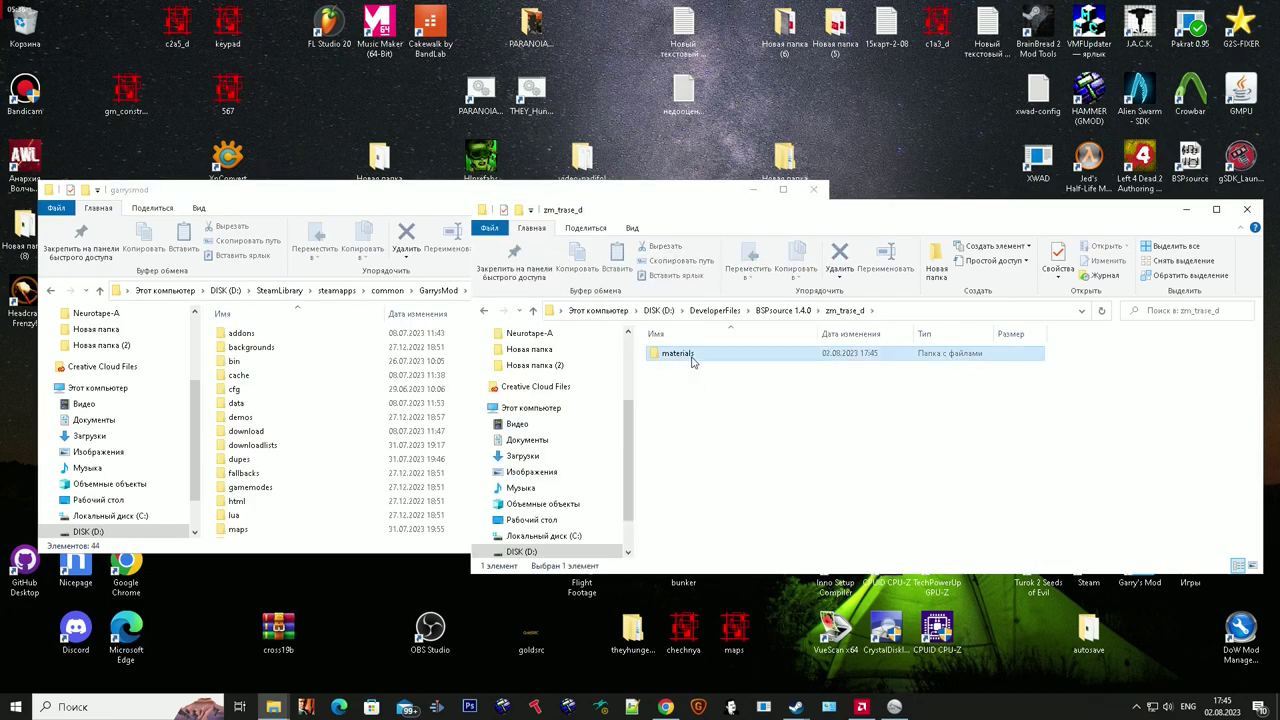
{"action": "left_click", "coordinate": [323, 425]}
{"action": "left_click", "coordinate": [748, 415]}
{"action": "key", "text": "ctrl+v"}
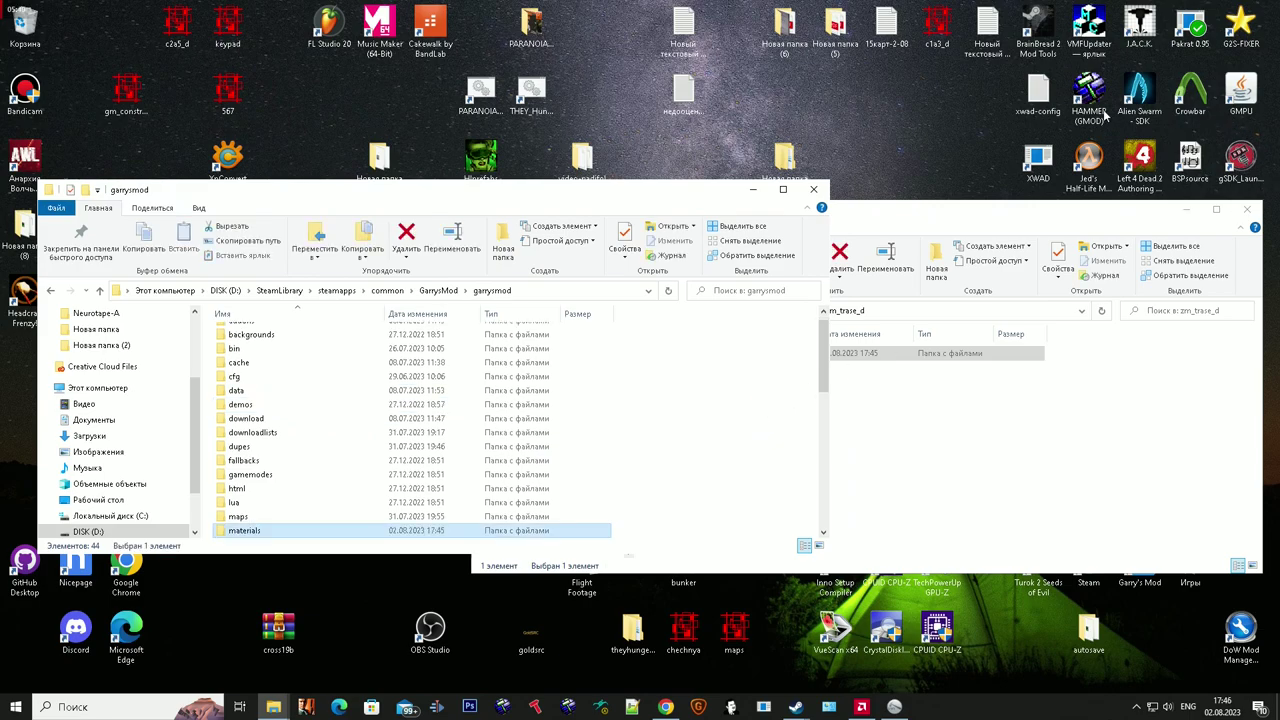
Launch HAMMER (GMOD) and open the zm_trase map from drive E.
{"action": "left_click", "coordinate": [1087, 100]}
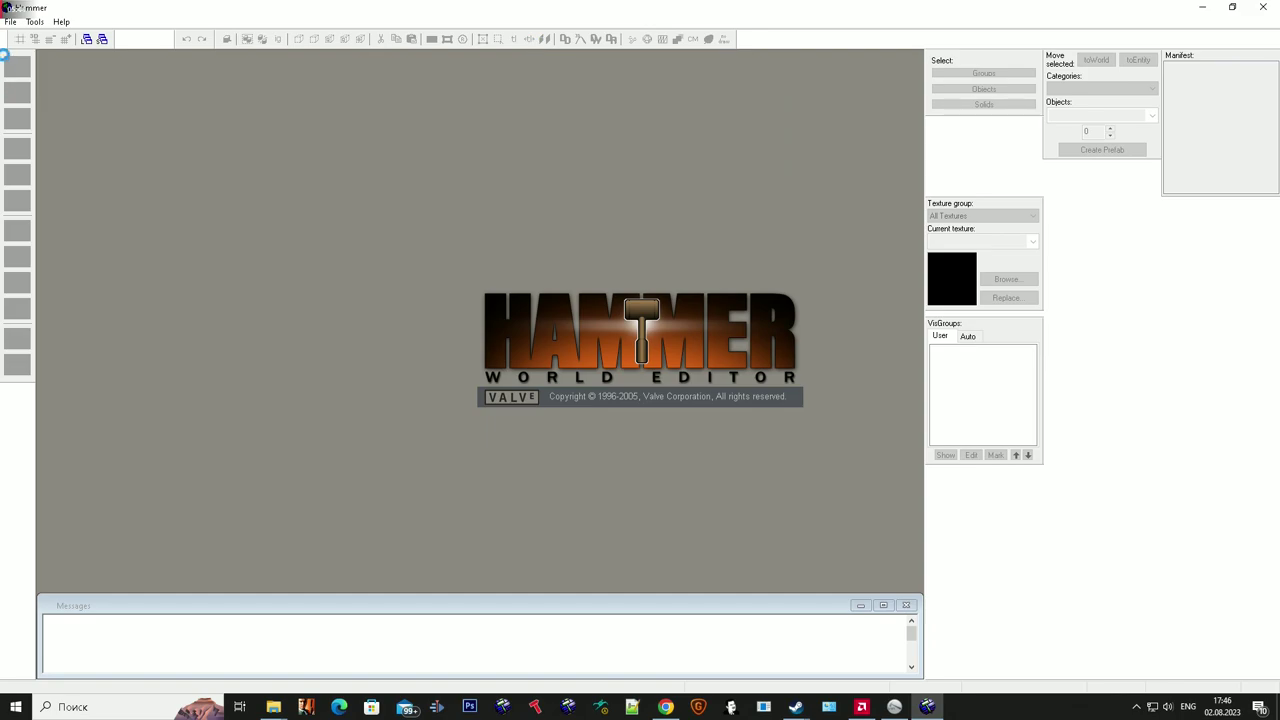
{"action": "left_click", "coordinate": [10, 21]}
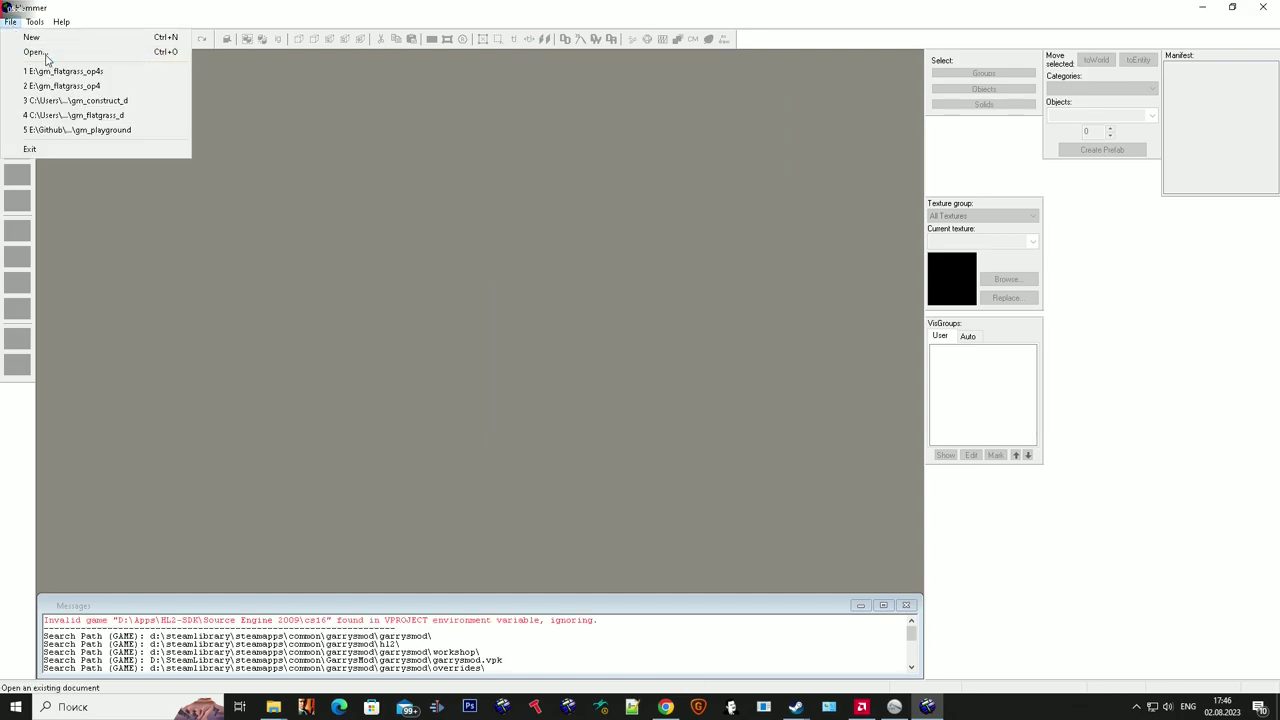
{"action": "left_click", "coordinate": [45, 55]}
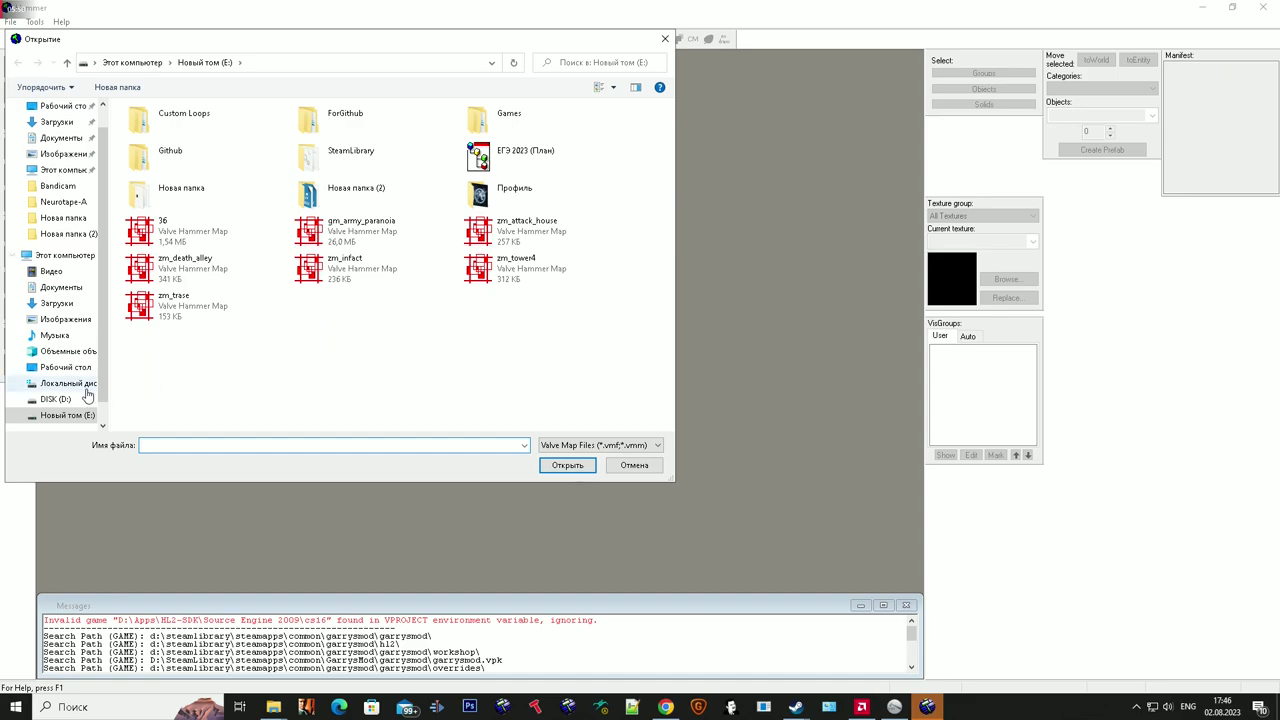
{"action": "scroll", "coordinate": [88, 396], "scroll_direction": "down", "scroll_amount": 1}
{"action": "double_click", "coordinate": [172, 305]}
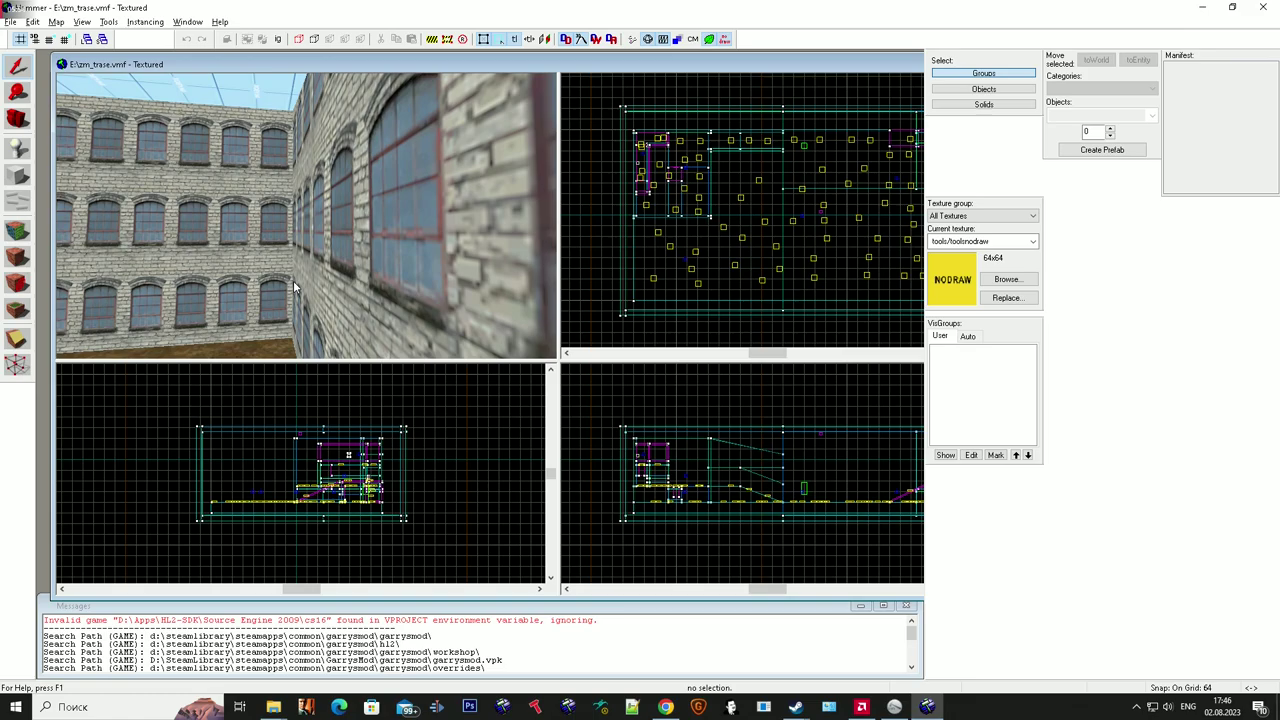
Check the map for problems and fix all unused "spawnflags" keyvalue errors of the func_ladder entities.
{"action": "key", "text": "alt+p"}
{"action": "left_click_drag", "start_coordinate": [154, 82], "coordinate": [154, 70]}
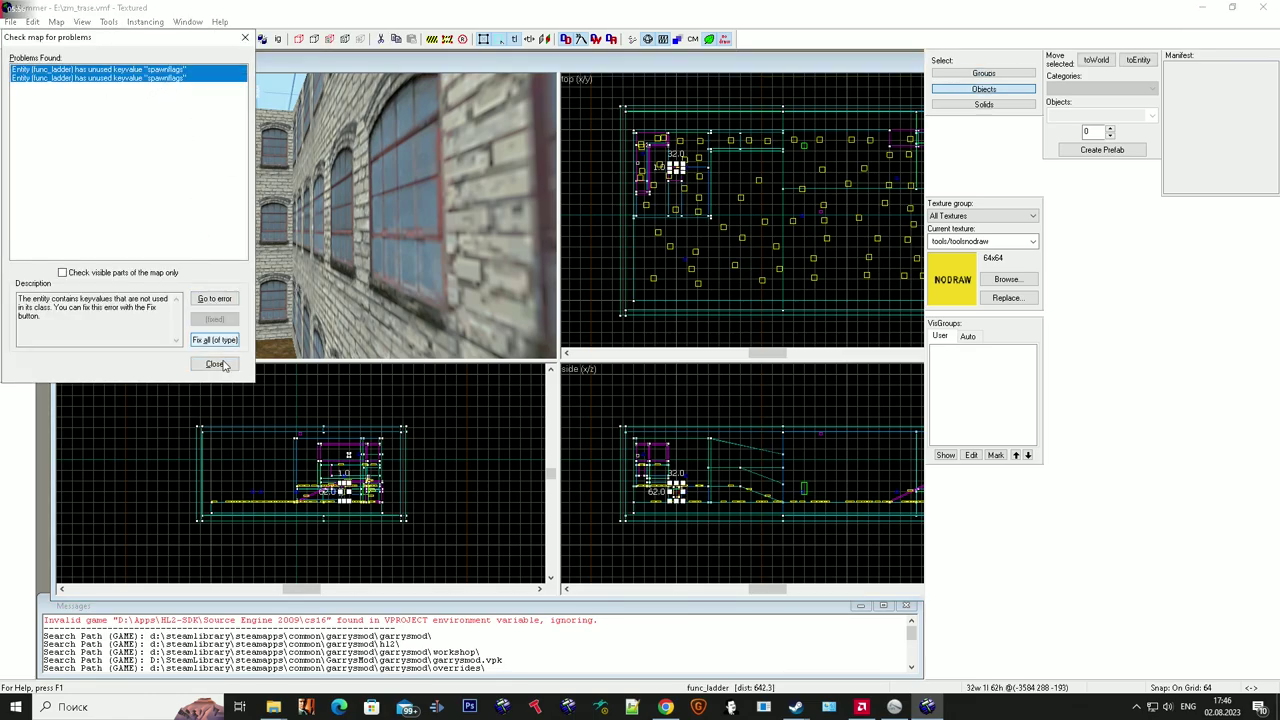
{"action": "left_click", "coordinate": [224, 364]}
Apply the tools/toolsinvisibleladder texture to the upper func_ladder brush.
{"action": "key", "text": "z"}
{"action": "key", "text": "w"}
{"action": "left_click", "coordinate": [307, 216]}
{"action": "key", "text": "s"}
{"action": "key", "text": "z"}
{"action": "key", "text": "super"}
{"action": "left_click", "coordinate": [1022, 287]}
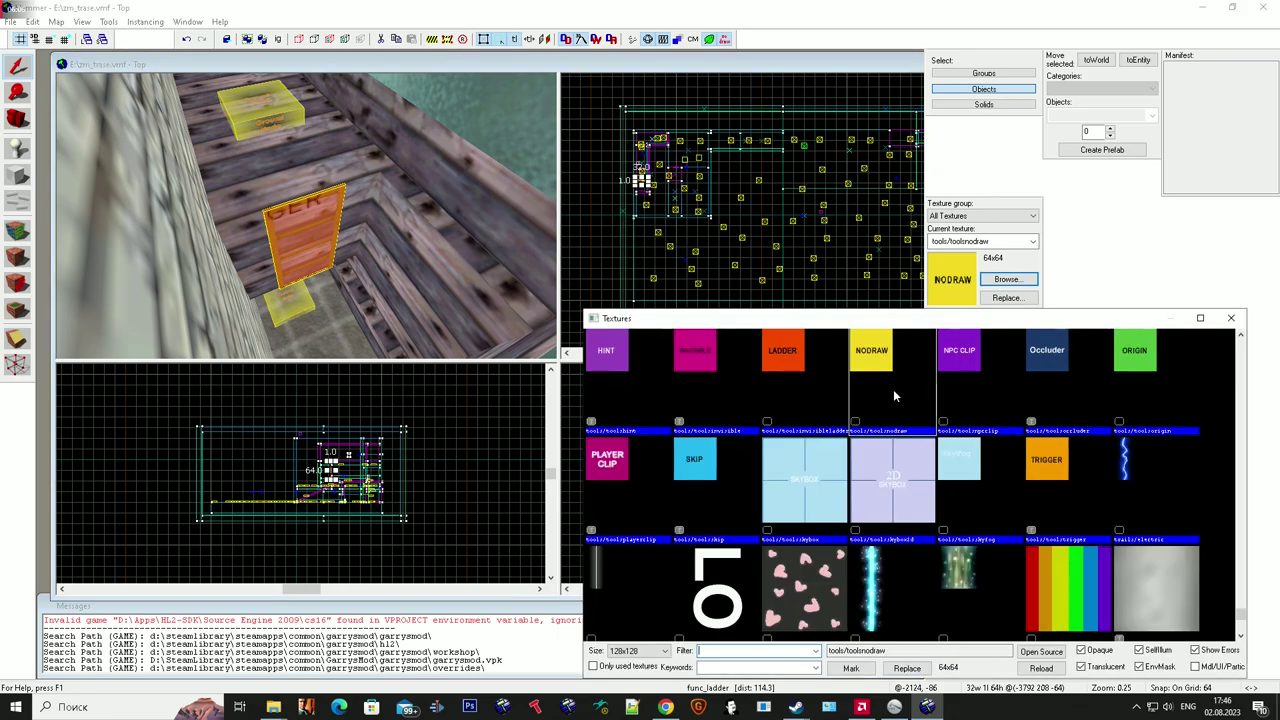
{"action": "double_click", "coordinate": [783, 351]}
{"action": "left_click", "coordinate": [23, 254]}
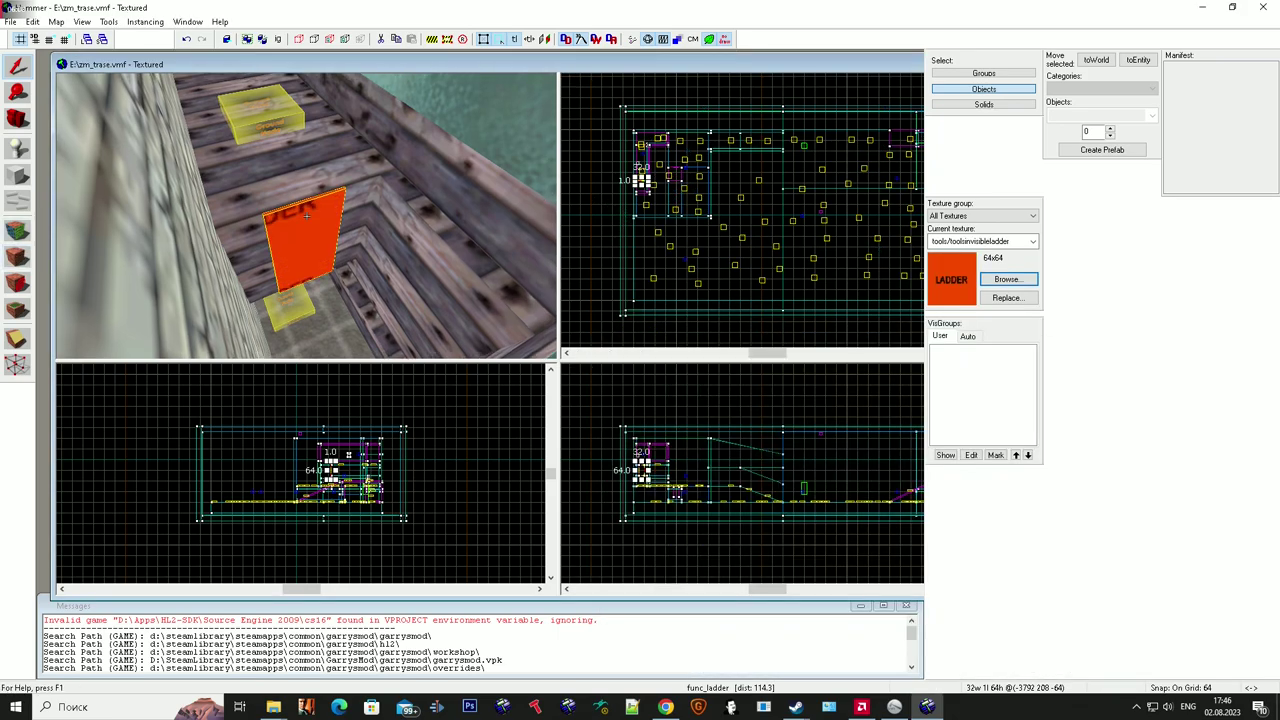
{"action": "key", "text": "Escape"}
{"action": "key", "text": "z"}
{"action": "key", "text": "w"}
{"action": "key", "text": "w"}
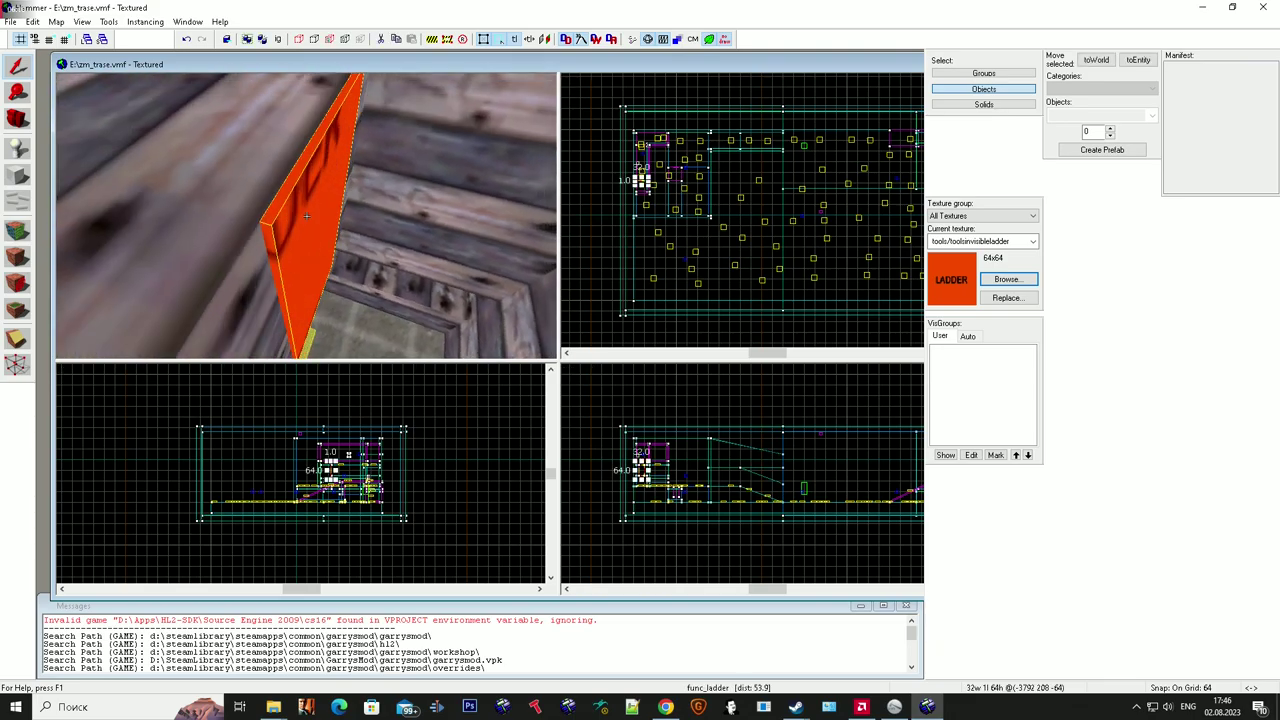
{"action": "left_click", "coordinate": [307, 216]}
{"action": "key", "text": "Delete"}
{"action": "key", "text": "s"}
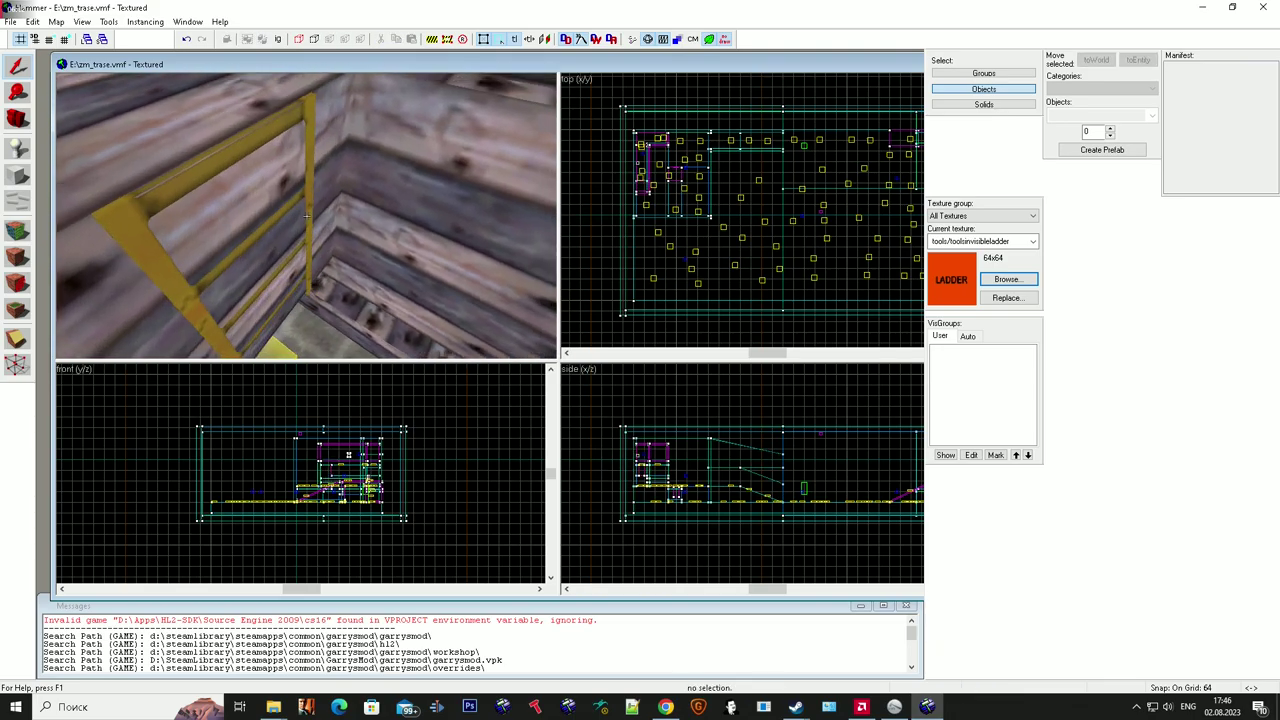
{"action": "key", "text": "w"}
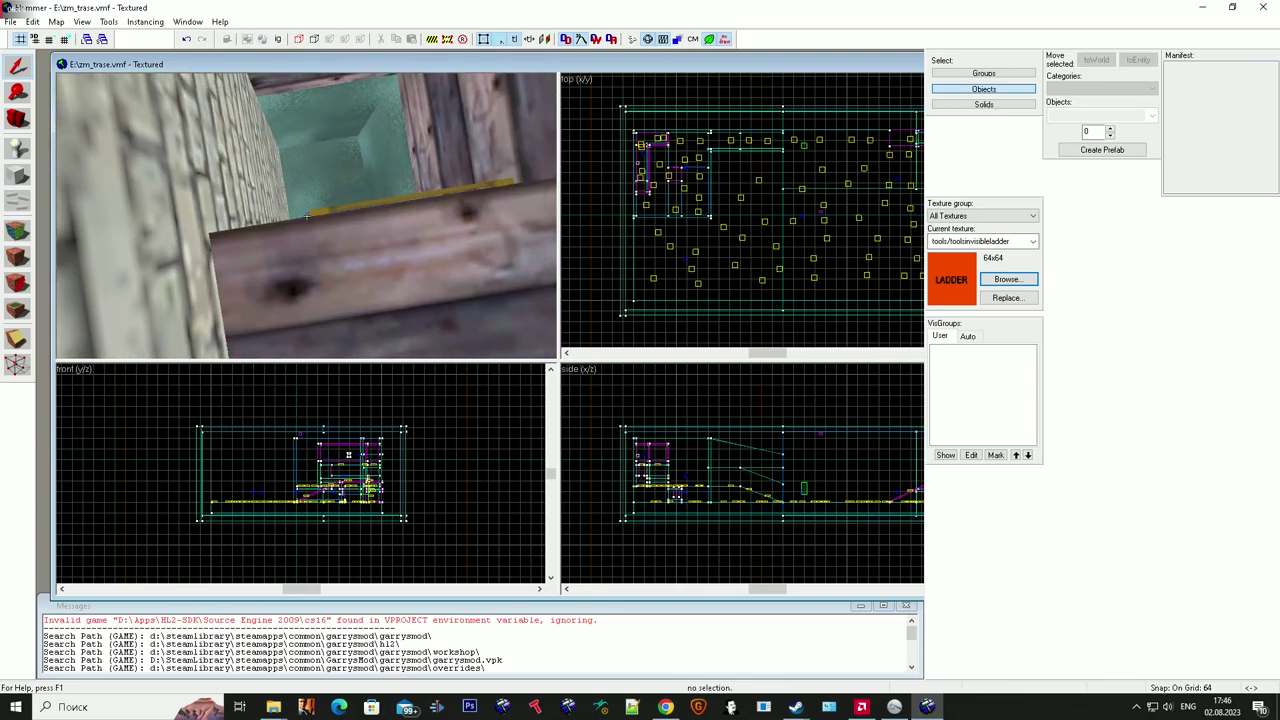
{"action": "key", "text": "ctrl+z"}
Set the grid to 1 unit and move the upper func_ladder brush 1 unit away from the func_illusionary ladder in the top view.
{"action": "key", "text": "w"}
{"action": "left_click", "coordinate": [307, 216], "text": "ctrl"}
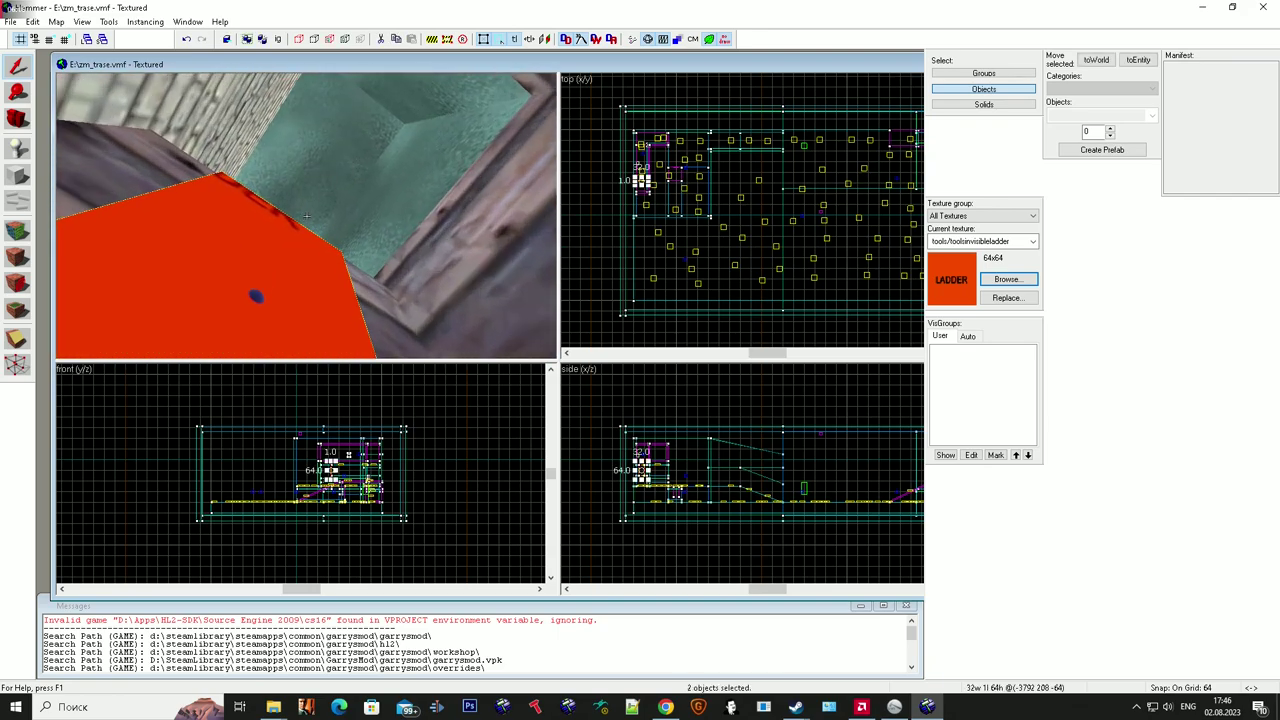
{"action": "double_click", "coordinate": [307, 216]}
{"action": "key", "text": "z"}
{"action": "scroll", "coordinate": [640, 177], "scroll_direction": "up", "scroll_amount": 15}
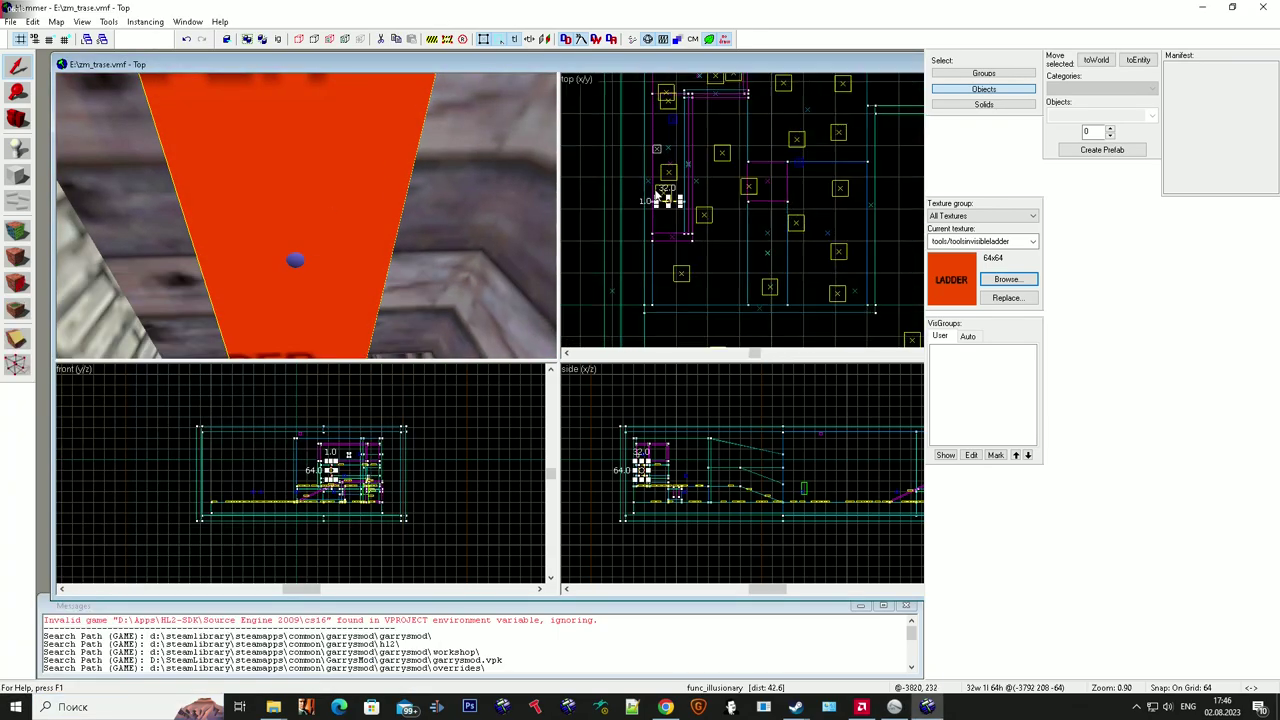
{"action": "left_click", "coordinate": [51, 42]}
{"action": "left_click", "coordinate": [51, 42]}
{"action": "left_click", "coordinate": [51, 42]}
{"action": "left_click", "coordinate": [51, 42]}
{"action": "left_click", "coordinate": [51, 42]}
{"action": "left_click", "coordinate": [51, 42]}
{"action": "scroll", "coordinate": [628, 212], "scroll_direction": "up", "scroll_amount": 1}
{"action": "scroll", "coordinate": [629, 214], "scroll_direction": "up", "scroll_amount": 8}
{"action": "left_click_drag", "start_coordinate": [631, 206], "coordinate": [657, 226]}
{"action": "key", "text": "ctrl+z"}
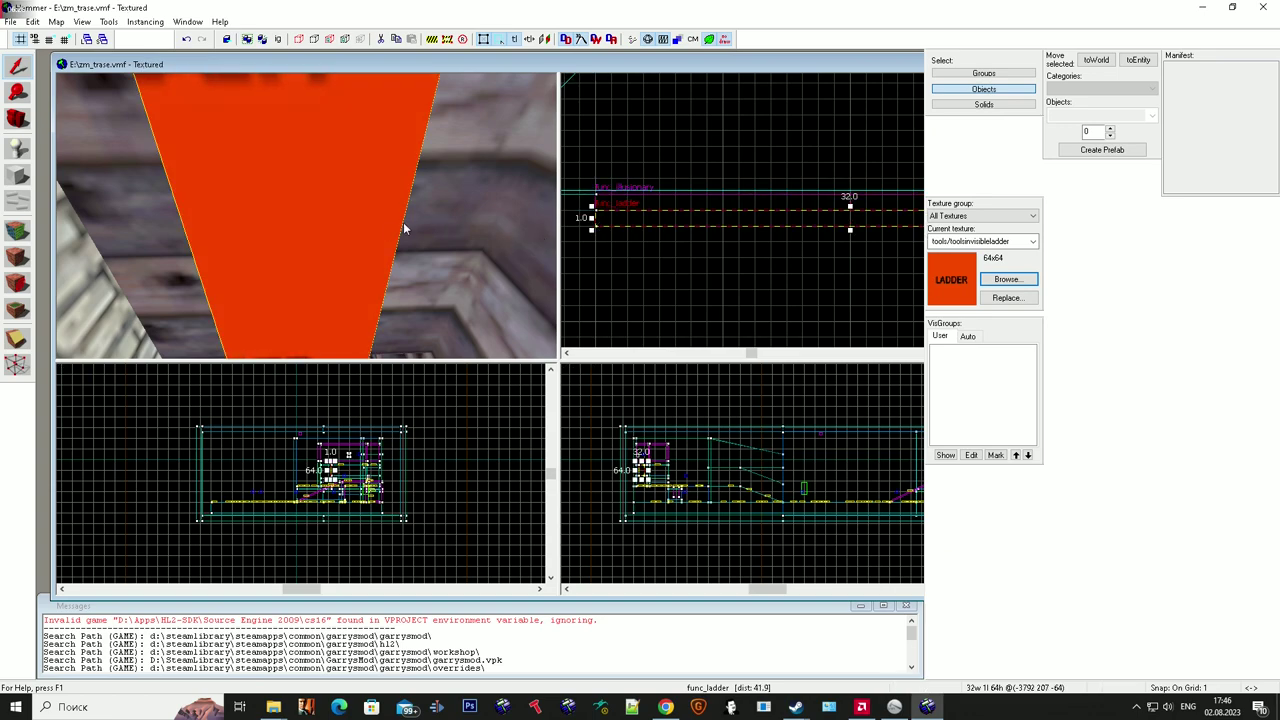
Convert the upper ladder brush to a func_detail entity and clear the selection.
{"action": "key", "text": "ctrl+t"}
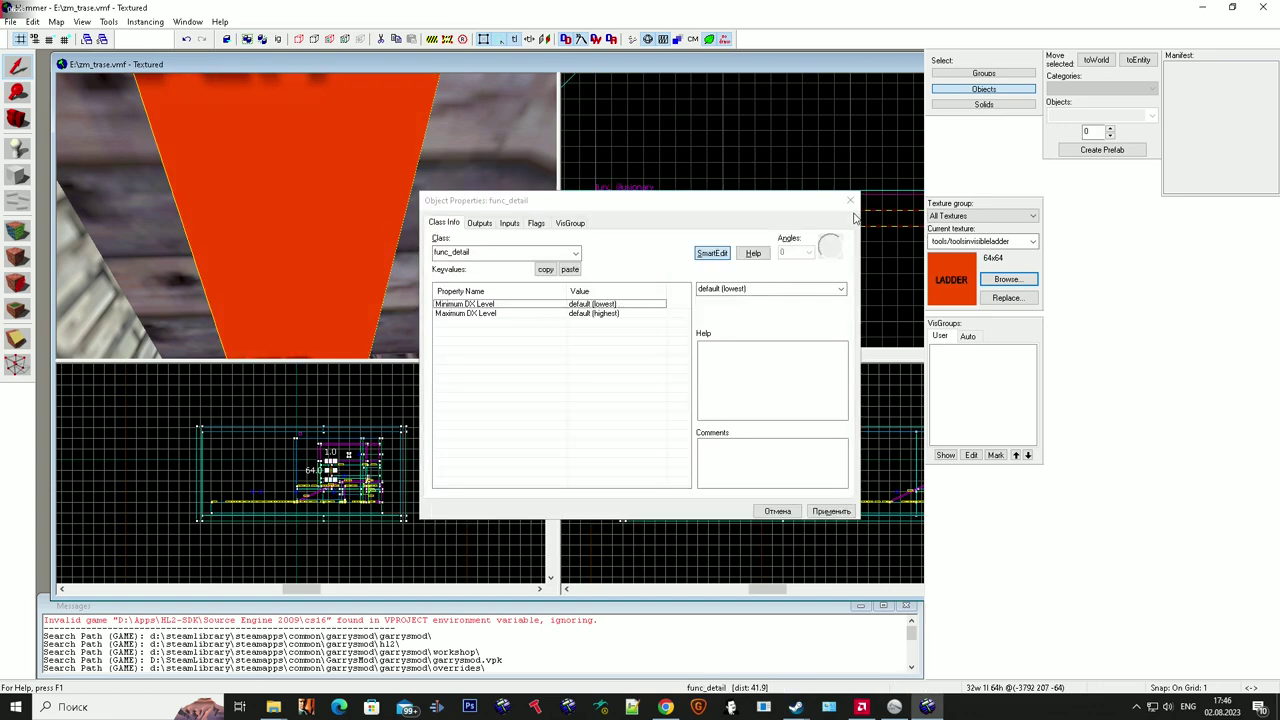
{"action": "left_click", "coordinate": [852, 200]}
{"action": "key", "text": "Escape"}
Set Allow Physics Gun to No for the door1 func_wall_toggle entity.
{"action": "key", "text": "w"}
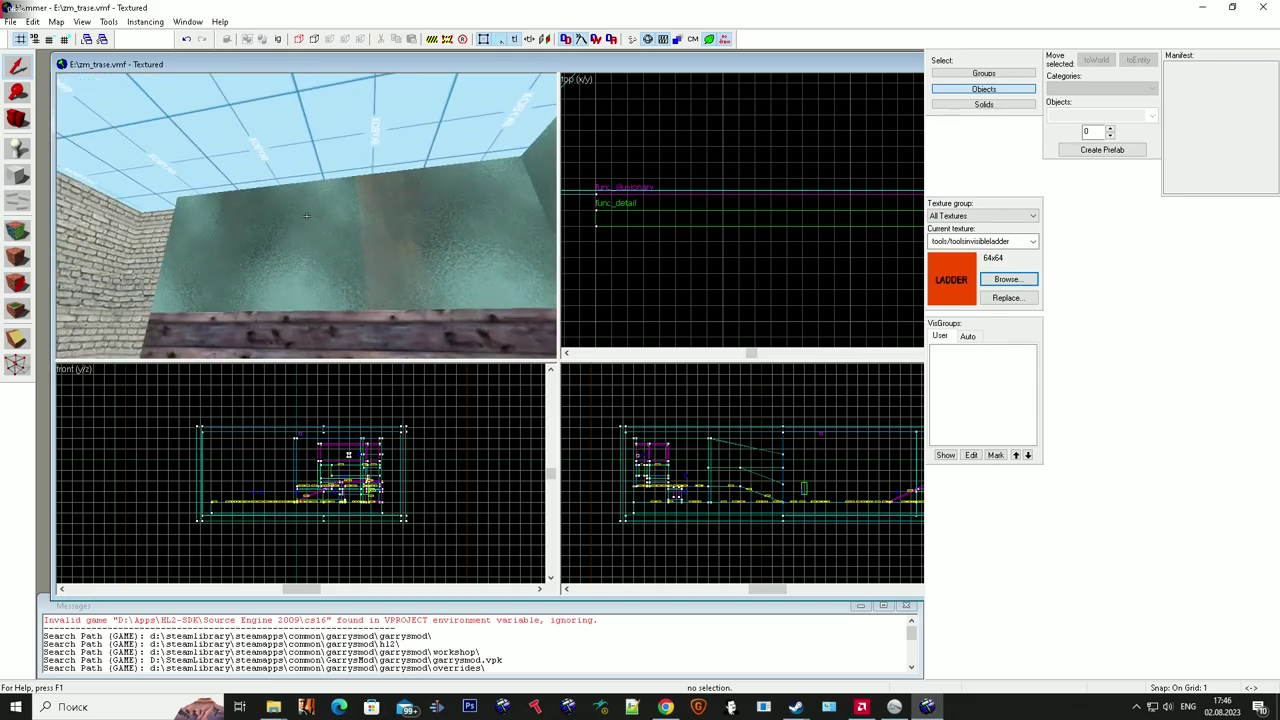
{"action": "left_click", "coordinate": [307, 216]}
{"action": "key", "text": "w"}
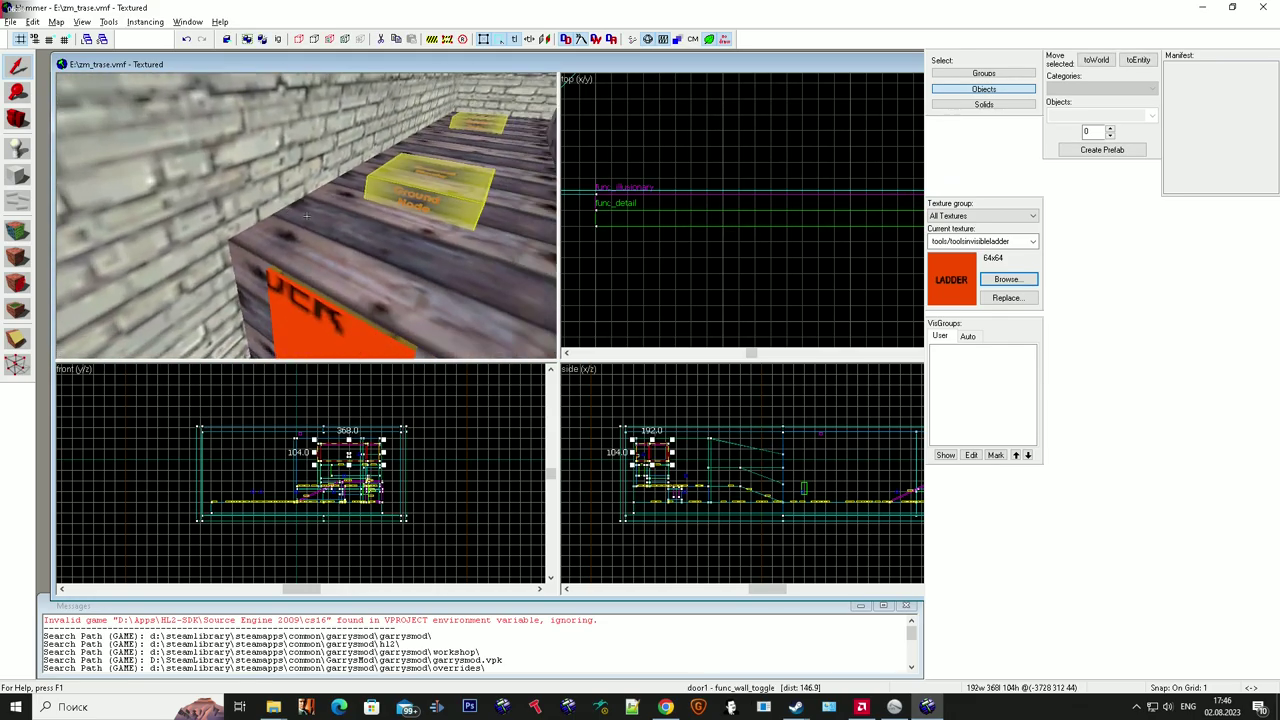
{"action": "double_click", "coordinate": [307, 216]}
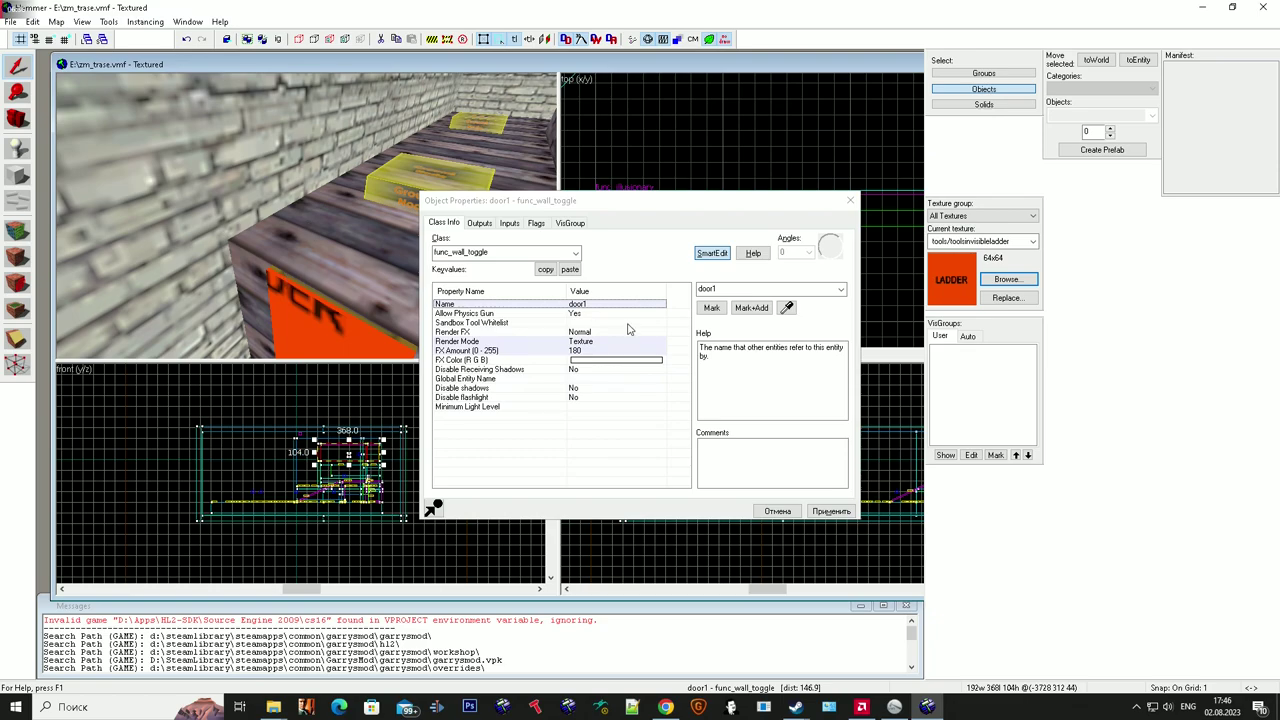
{"action": "left_click", "coordinate": [465, 313]}
{"action": "left_click", "coordinate": [815, 289]}
{"action": "left_click", "coordinate": [825, 302]}
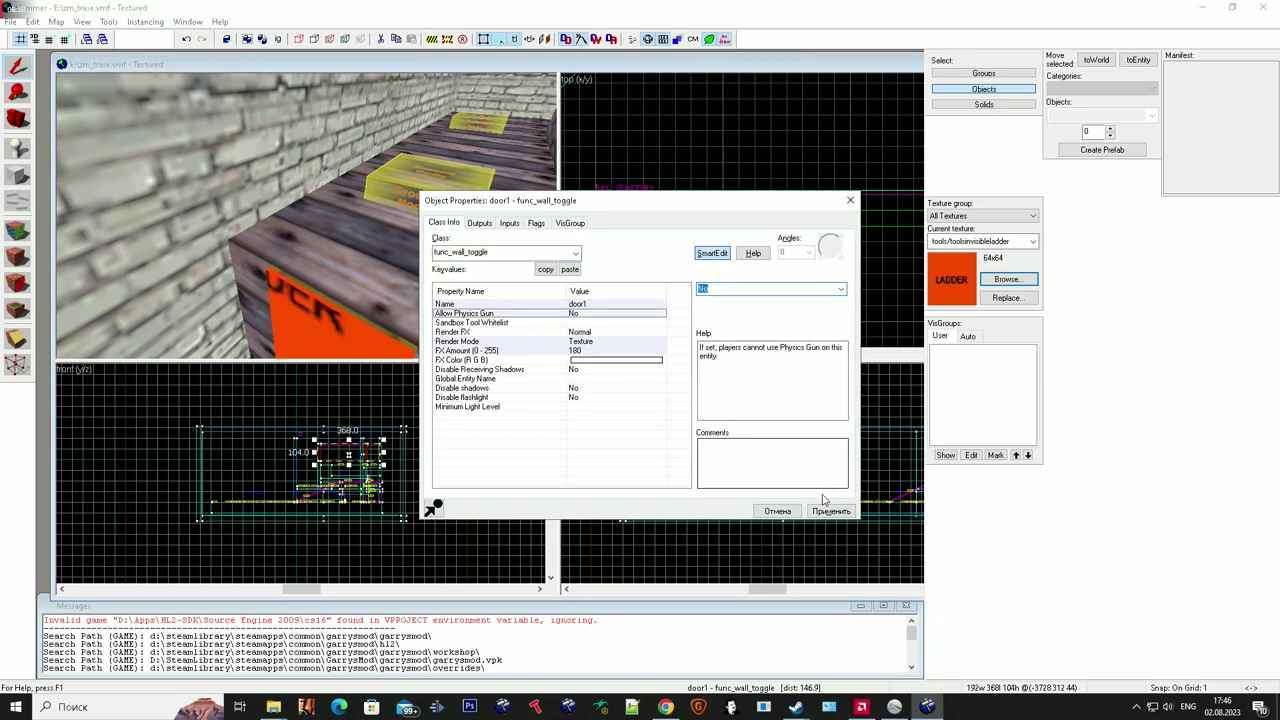
{"action": "left_click", "coordinate": [829, 513]}
{"action": "left_click", "coordinate": [850, 201]}
Hide all automatic VisGroups except Brush Entities.
{"action": "left_click", "coordinate": [969, 338]}
{"action": "scroll", "coordinate": [951, 358], "scroll_direction": "up", "scroll_amount": 1}
{"action": "left_click", "coordinate": [950, 351]}
{"action": "left_click", "coordinate": [976, 415]}
Select the upper func_illusionary ladder with the four grate panels and clear their shared gmod_allowphysgun value.
{"action": "key", "text": "z"}
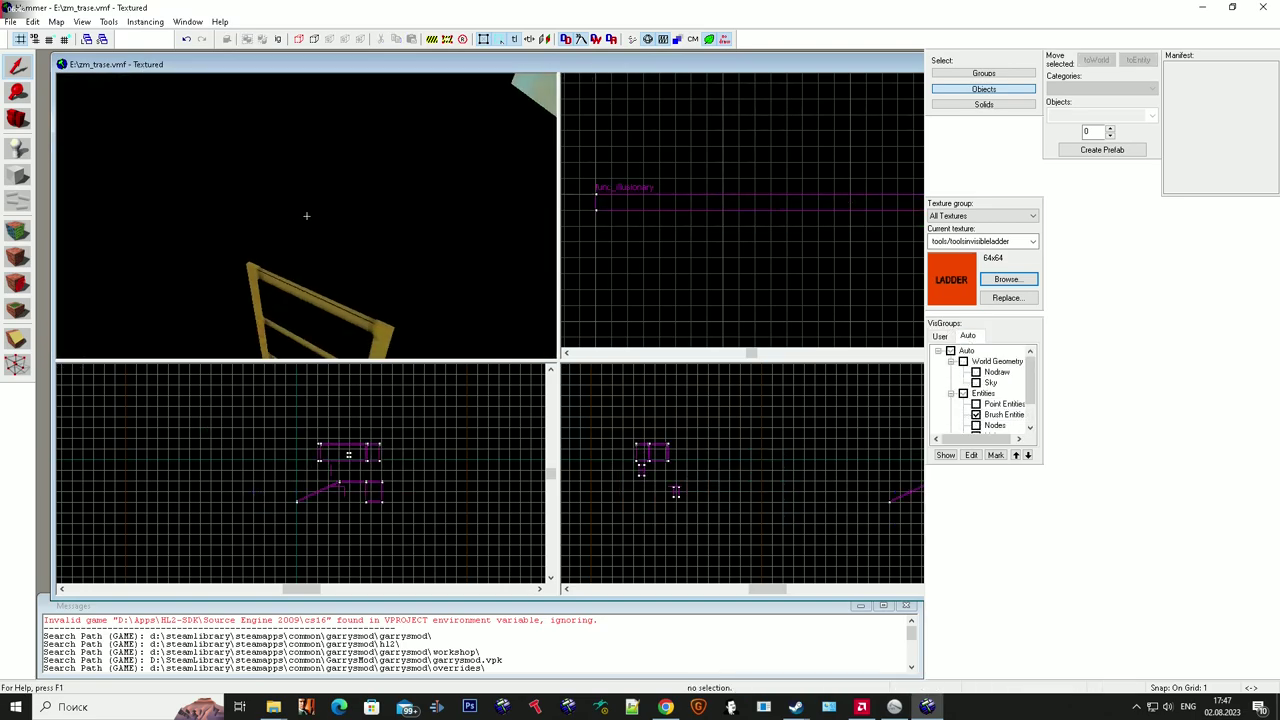
{"action": "left_click", "coordinate": [307, 215]}
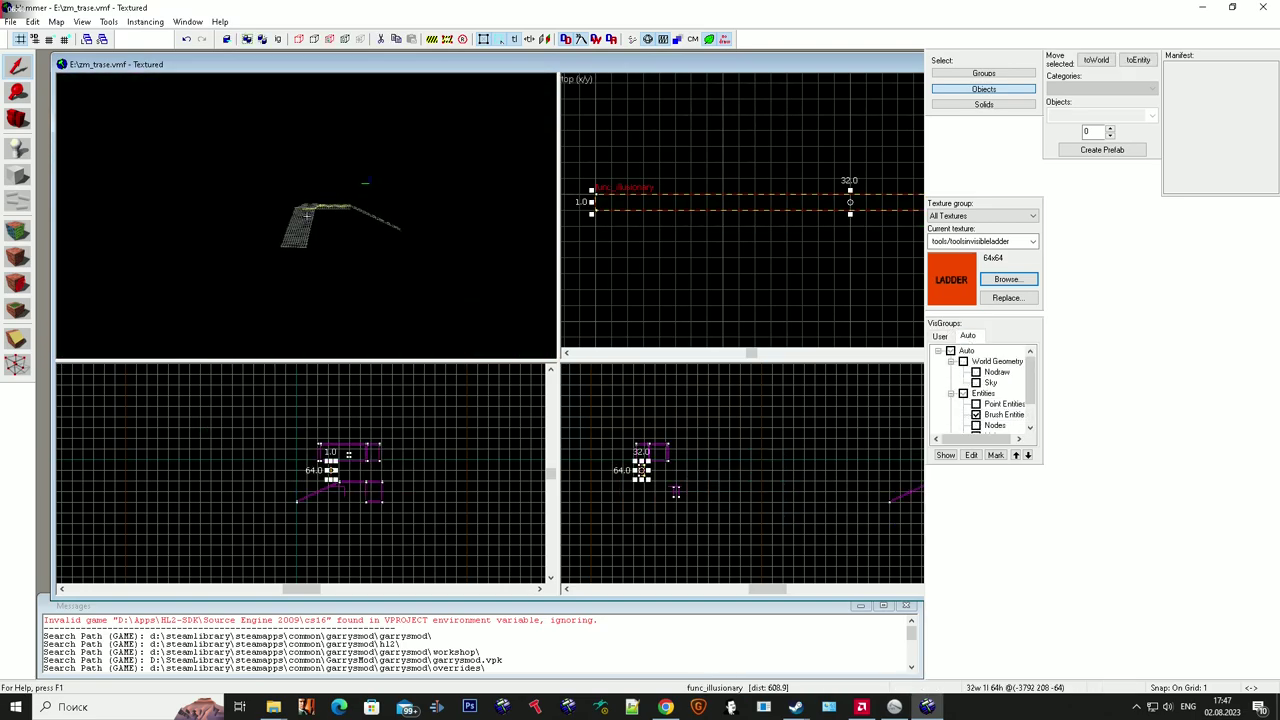
{"action": "left_click", "coordinate": [307, 215], "text": "ctrl"}
{"action": "key", "text": "w"}
{"action": "key", "text": "s"}
{"action": "key", "text": "super"}
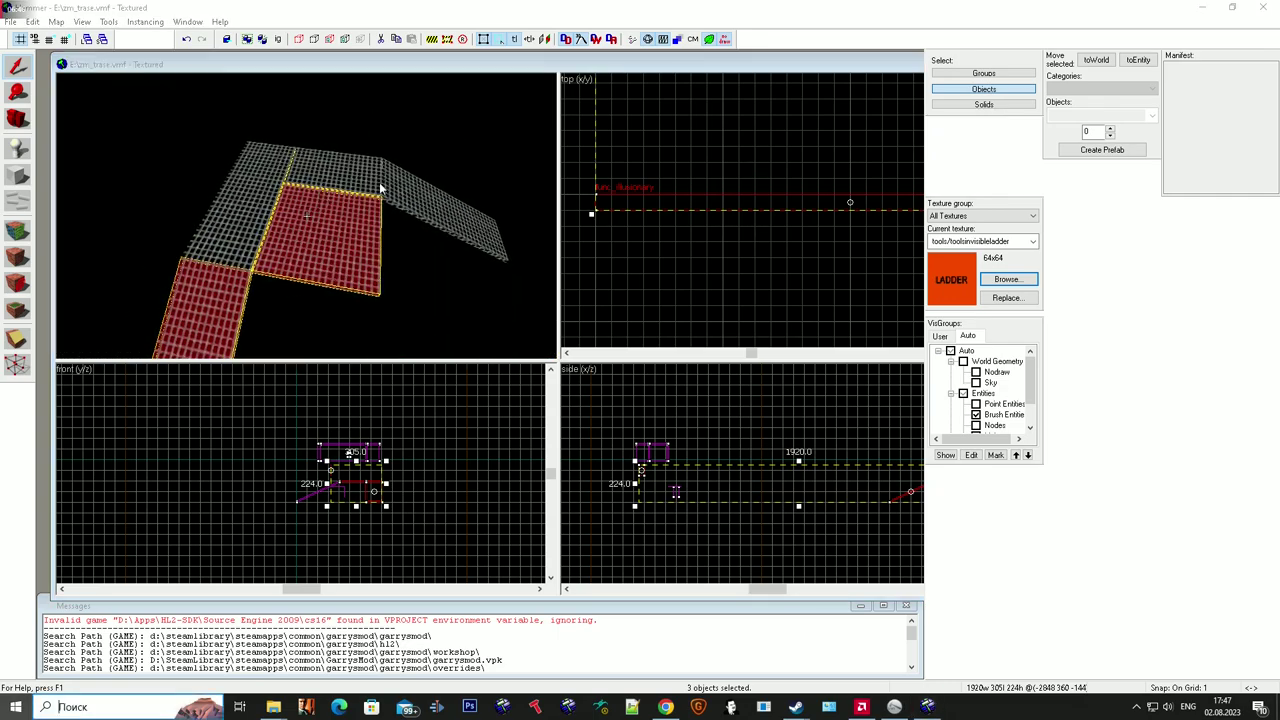
{"action": "left_click", "coordinate": [395, 180], "text": "ctrl"}
{"action": "key", "text": "alt+Return"}
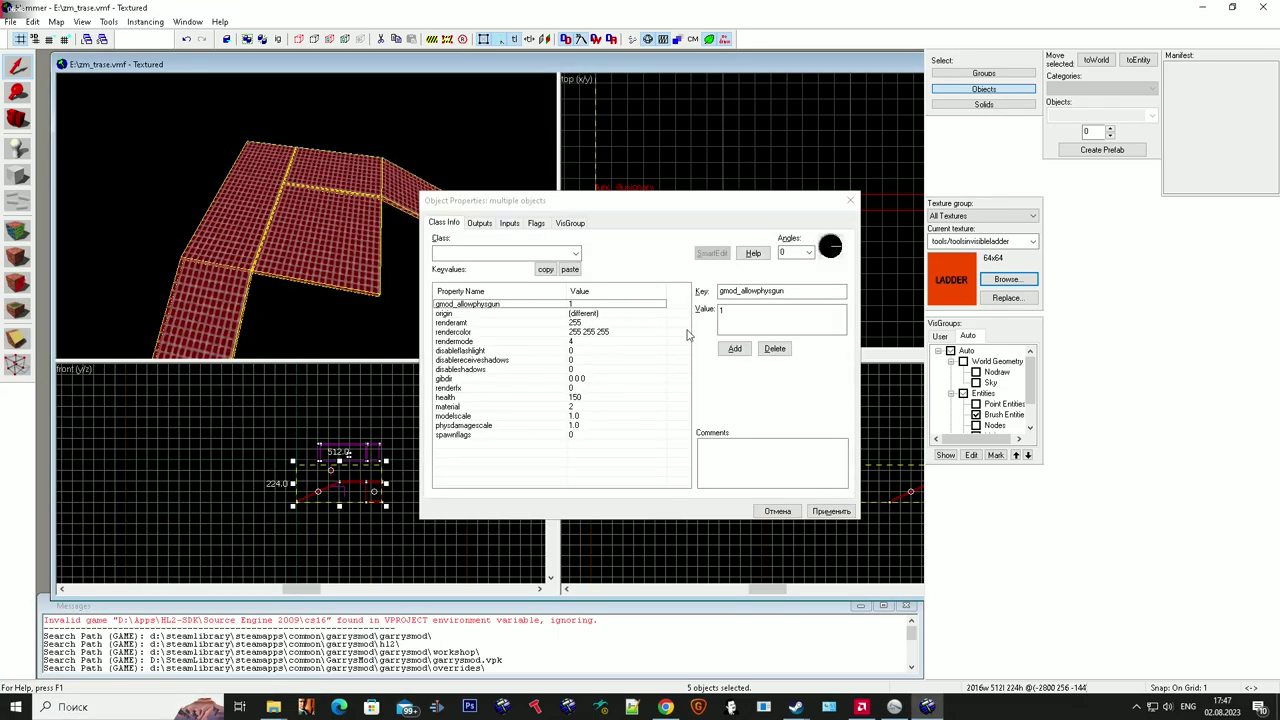
{"action": "left_click_drag", "start_coordinate": [740, 315], "coordinate": [712, 325]}
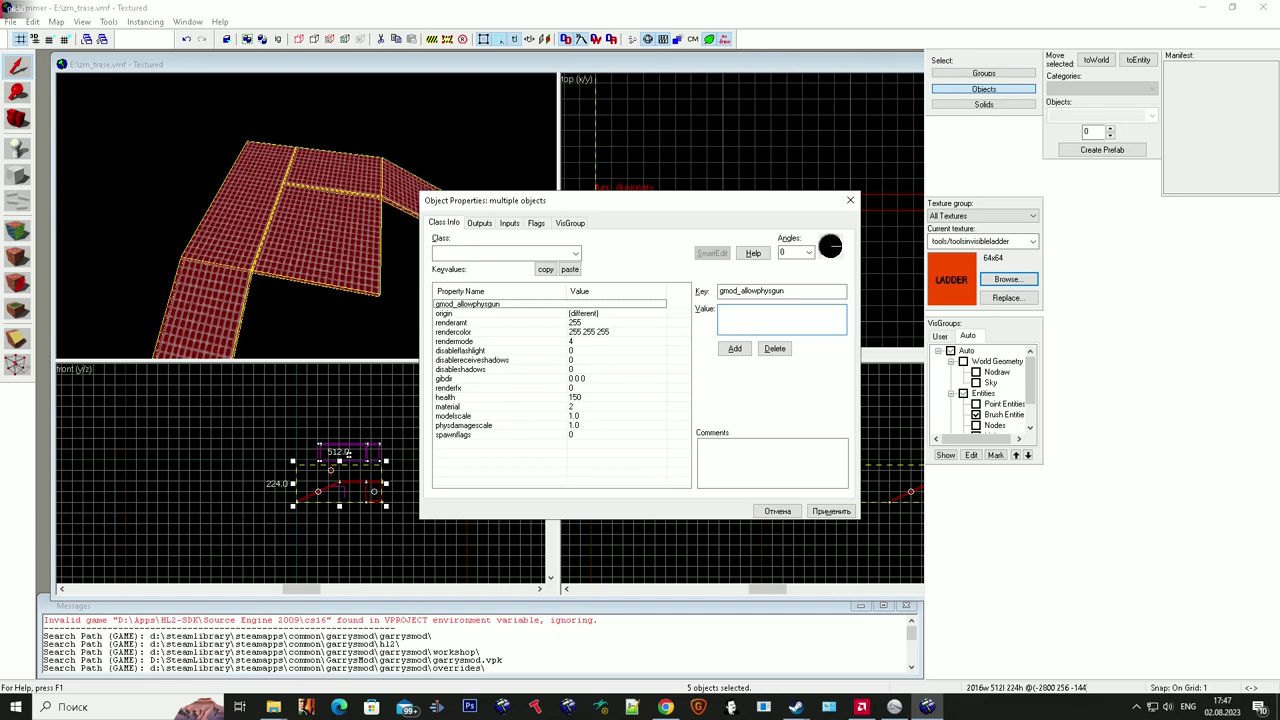
{"action": "left_click", "coordinate": [833, 512]}
{"action": "left_click", "coordinate": [849, 206]}
{"action": "left_click", "coordinate": [402, 144]}
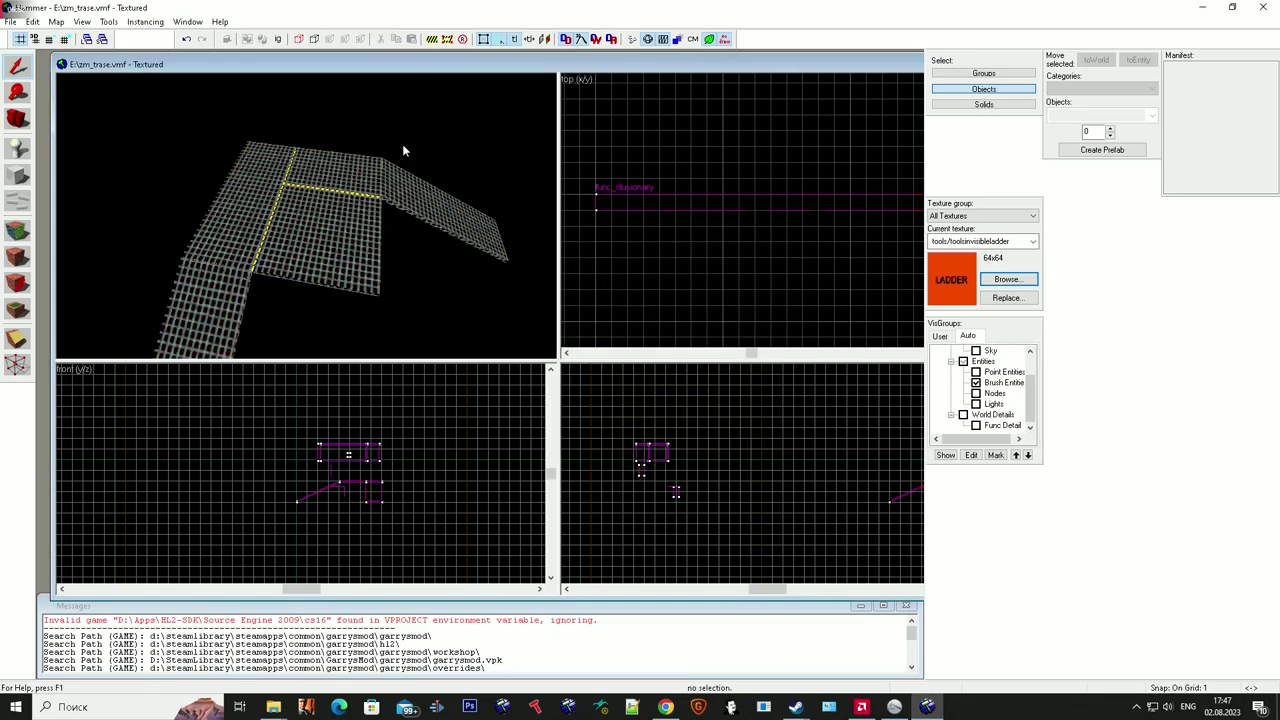
Set Allow Physics Gun to No for the func_breakable metal hatch above the lower ladder.
{"action": "key", "text": "z"}
{"action": "key", "text": "w"}
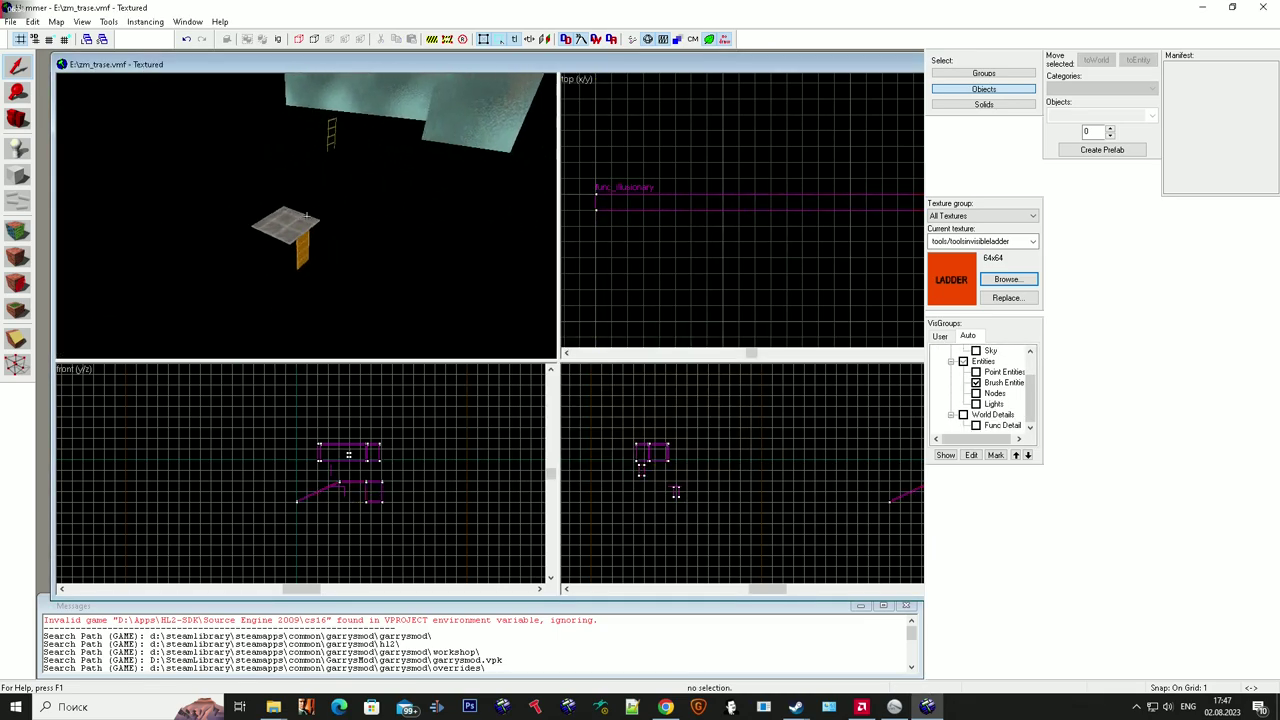
{"action": "left_click", "coordinate": [307, 216]}
{"action": "key", "text": "w"}
{"action": "key", "text": "s"}
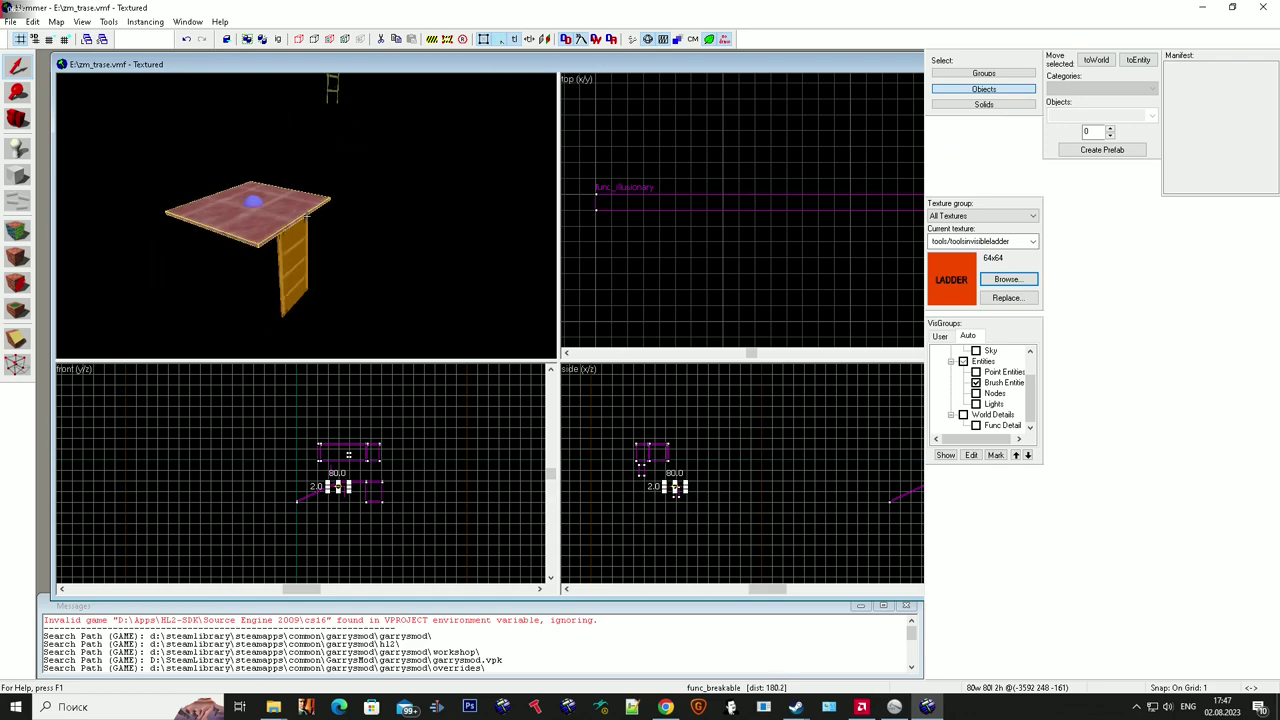
{"action": "key", "text": "alt+Return"}
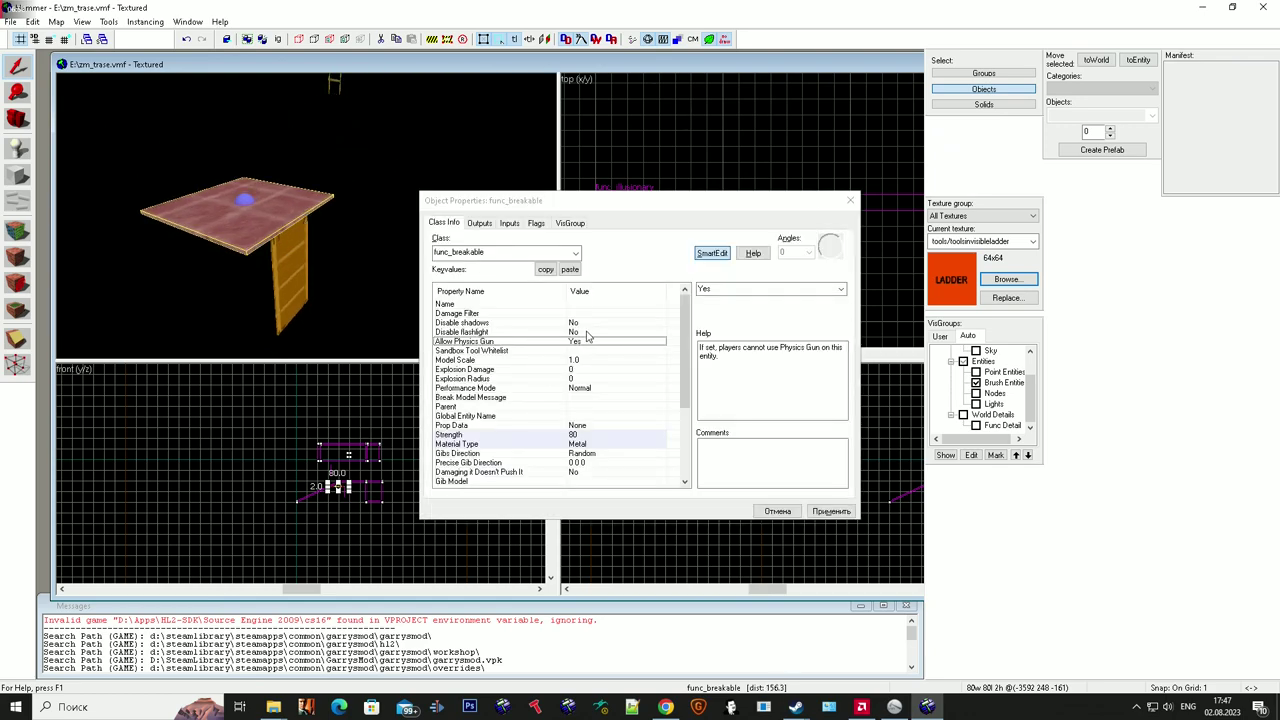
{"action": "left_click", "coordinate": [837, 289]}
{"action": "left_click", "coordinate": [812, 303]}
{"action": "left_click", "coordinate": [829, 509]}
{"action": "left_click", "coordinate": [856, 205]}
Move the lower func_ladder brush 1 unit away from its func_illusionary ladder in the top view.
{"action": "left_click", "coordinate": [293, 262]}
{"action": "key", "text": "w"}
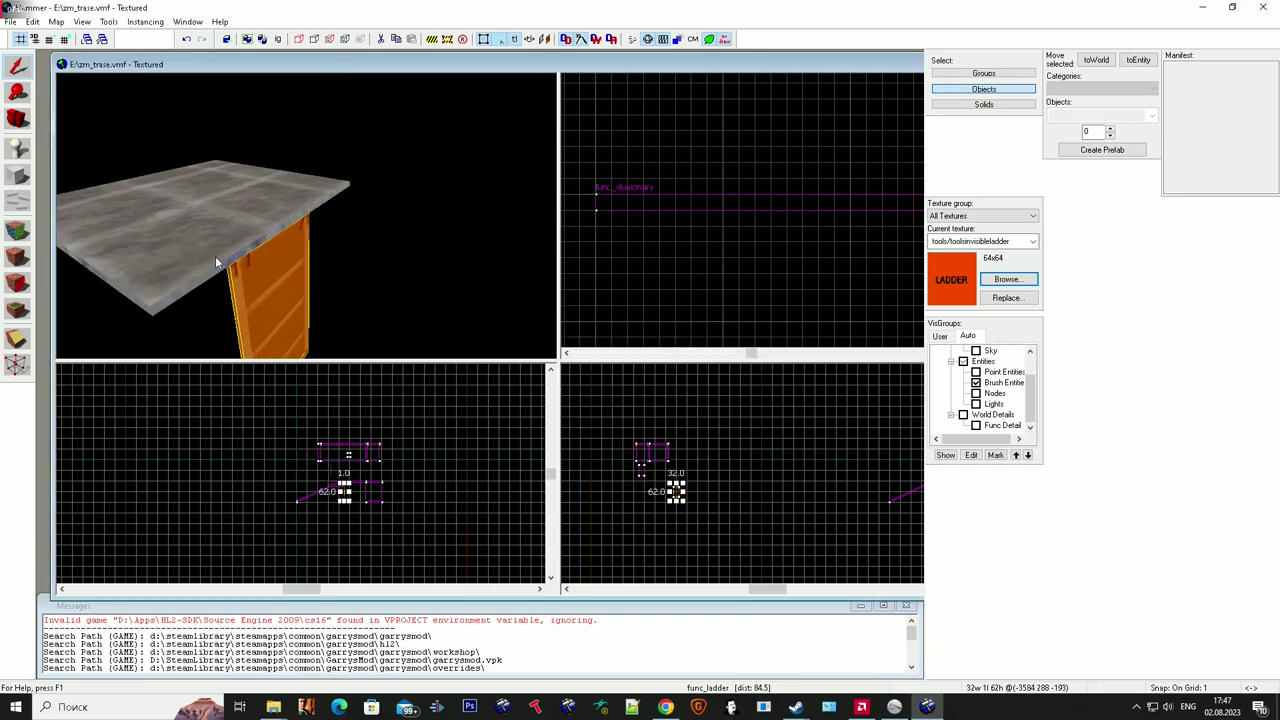
{"action": "scroll", "coordinate": [770, 197], "scroll_direction": "up", "scroll_amount": 6}
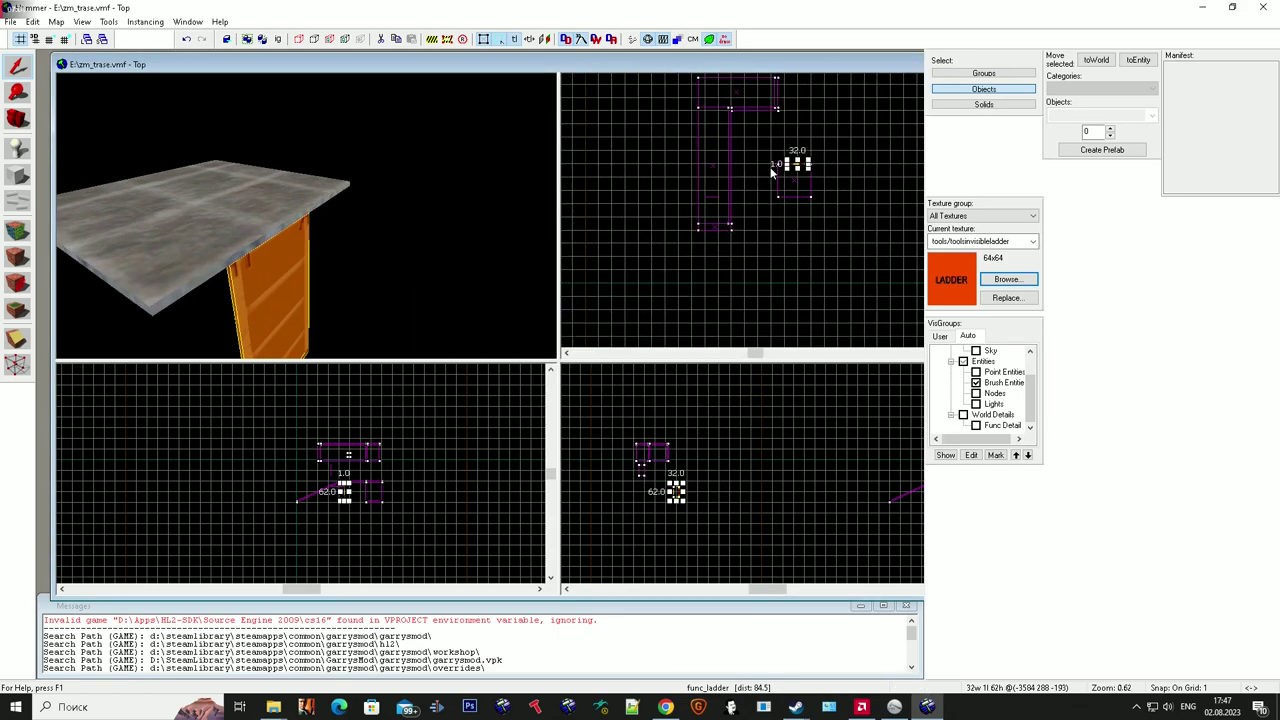
{"action": "scroll", "coordinate": [823, 178], "scroll_direction": "up", "scroll_amount": 5}
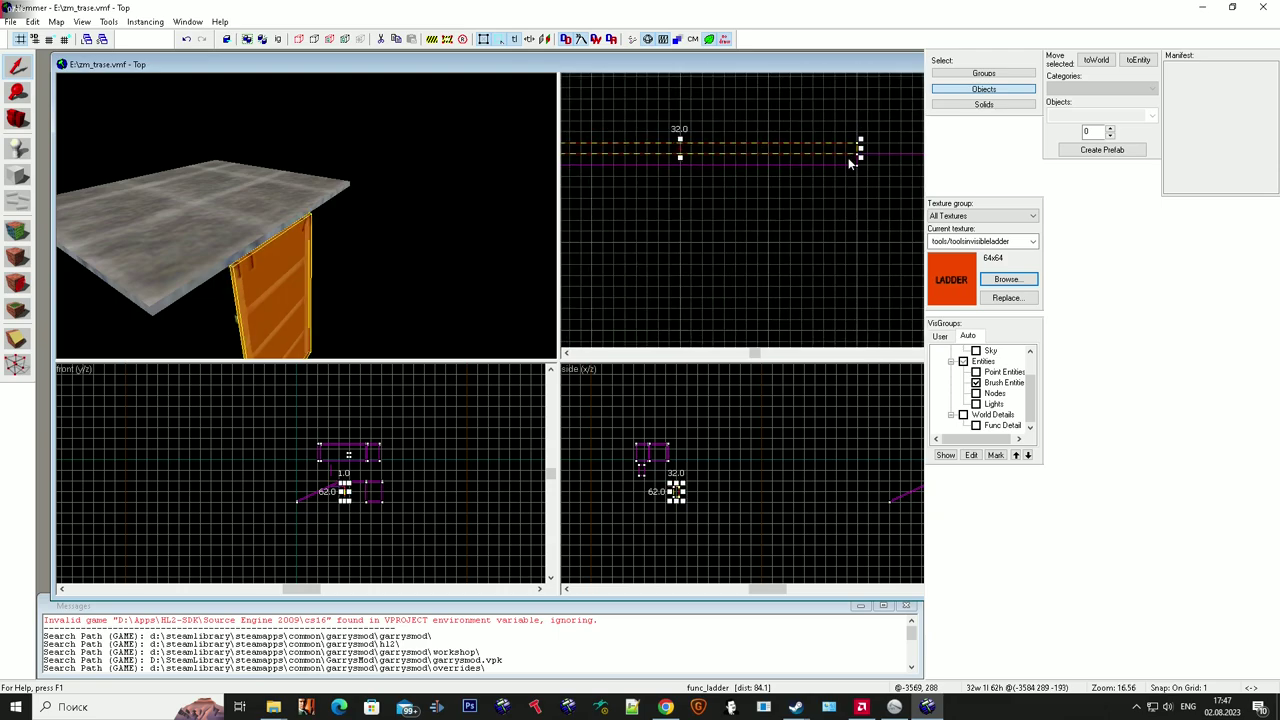
Apply the tools/toolsinvisibleladder texture to the lower ladder brush and convert it to a func_detail entity.
{"action": "left_click", "coordinate": [22, 257]}
{"action": "key", "text": "ctrl+shift+w"}
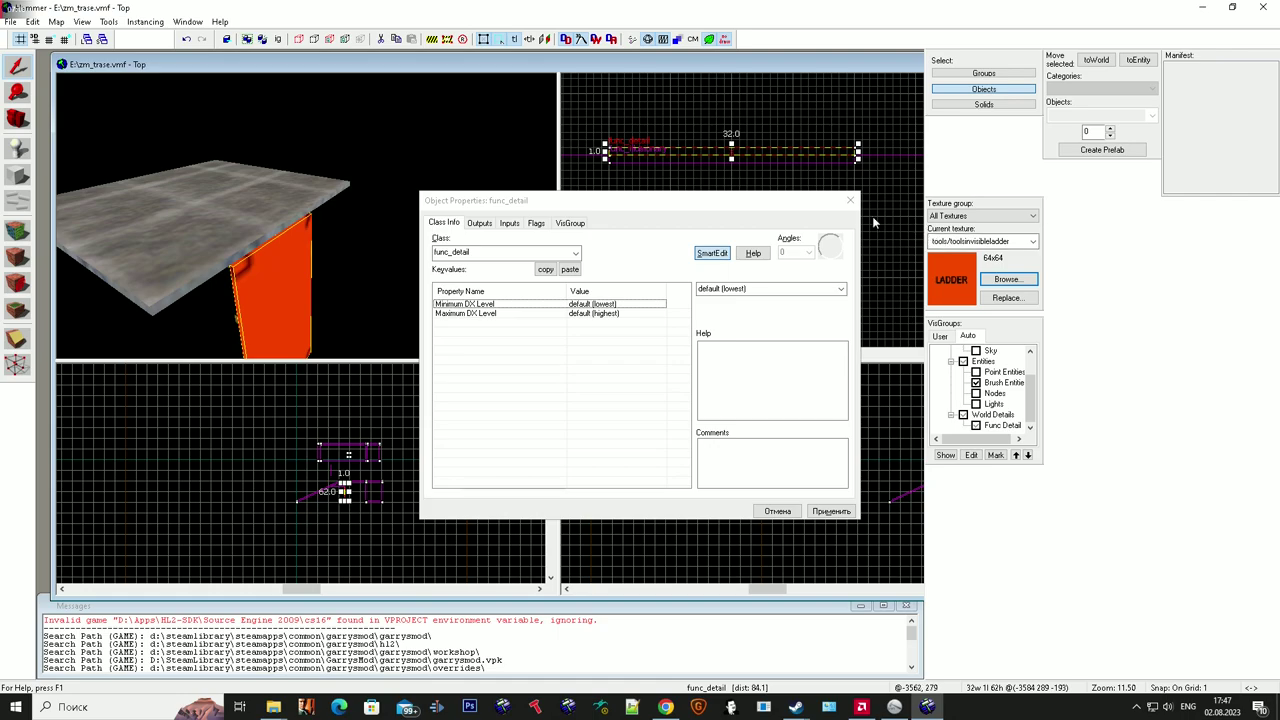
{"action": "left_click", "coordinate": [850, 200]}
Show all automatic VisGroups again.
{"action": "scroll", "coordinate": [985, 400], "scroll_direction": "up", "scroll_amount": 2}
{"action": "left_click", "coordinate": [949, 352]}
{"action": "key", "text": "z"}
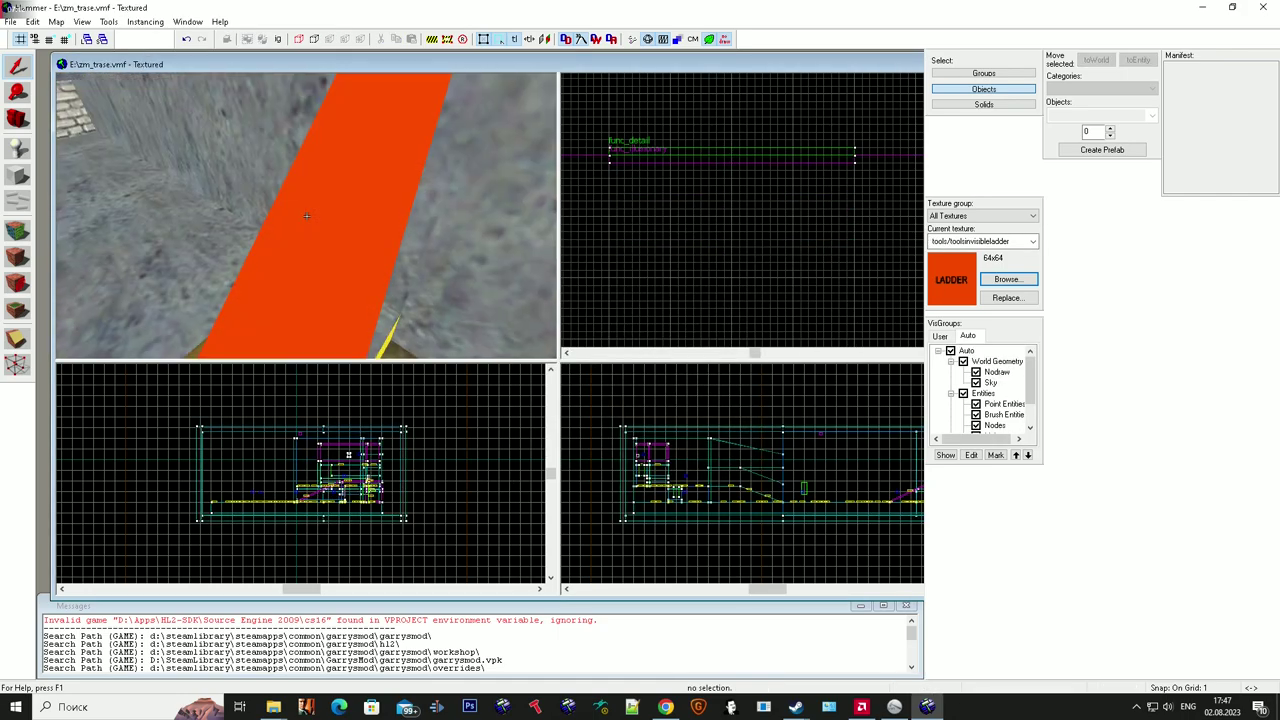
Move the lower func_detail ladder brush to the other side of its func_illusionary ladder in the top view.
{"action": "key", "text": "s"}
{"action": "key", "text": "w"}
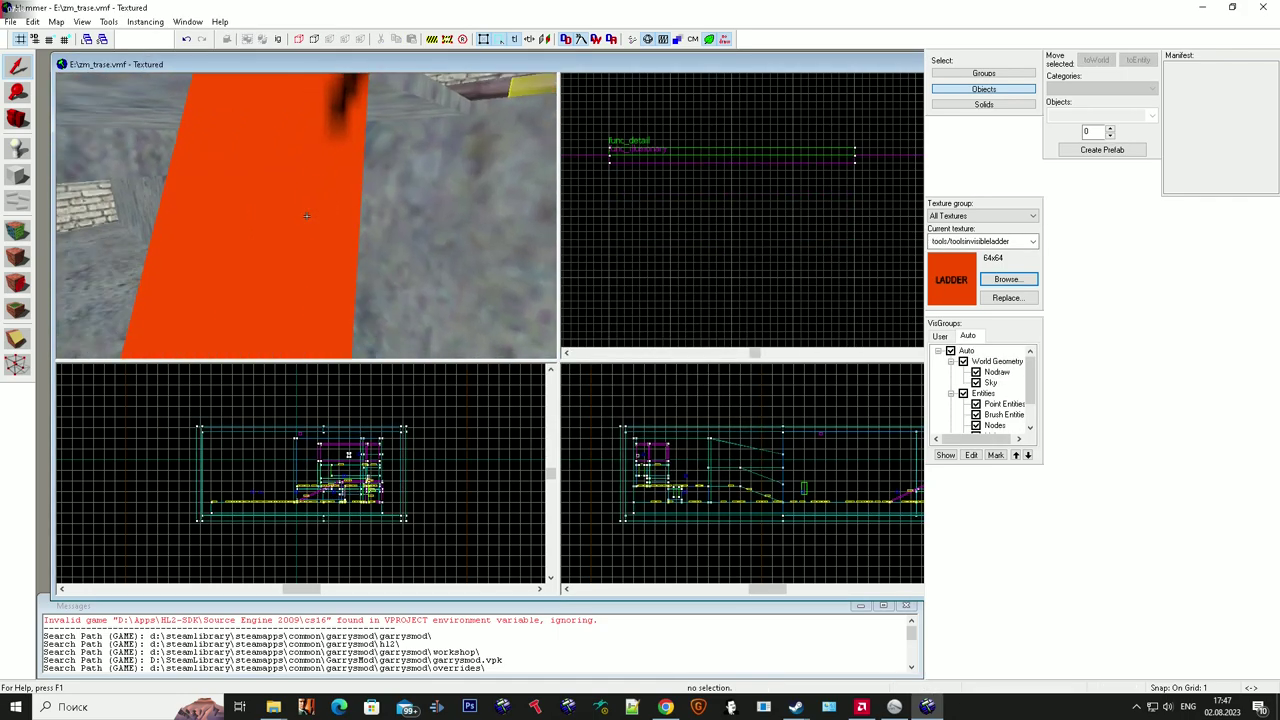
{"action": "left_click", "coordinate": [307, 216]}
{"action": "key", "text": "z"}
{"action": "left_click_drag", "start_coordinate": [674, 153], "coordinate": [673, 170]}
{"action": "left_click", "coordinate": [308, 222]}
{"action": "key", "text": "Escape"}
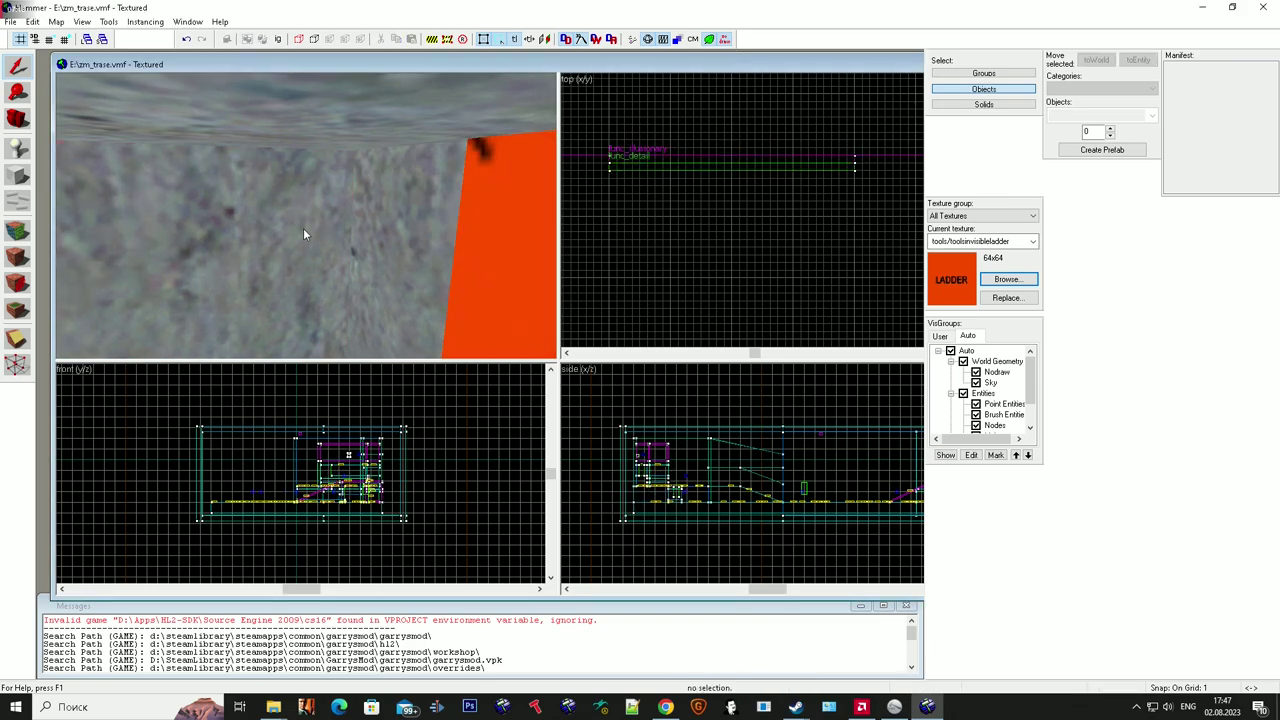
Check the object properties of the func_breakable hatch near the lower ladder and clear the selection.
{"action": "key", "text": "z"}
{"action": "left_click", "coordinate": [307, 217]}
{"action": "key", "text": "alt+Return"}
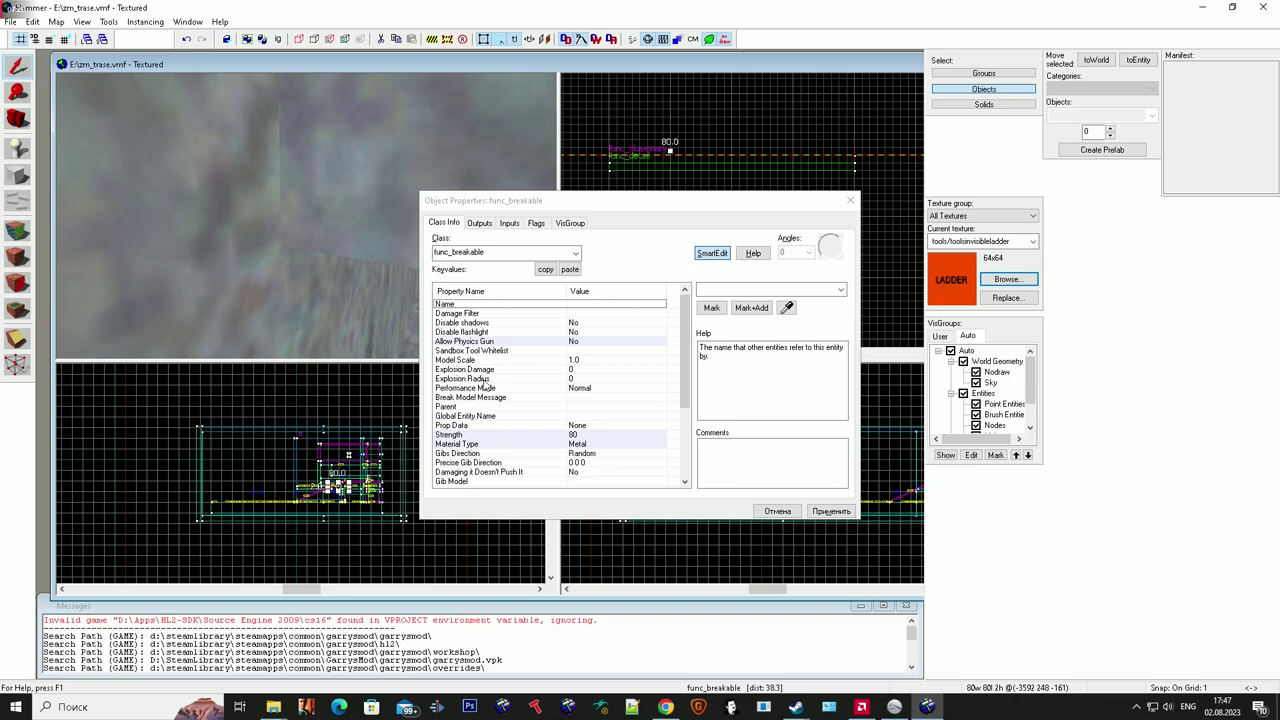
{"action": "scroll", "coordinate": [605, 440], "scroll_direction": "down", "scroll_amount": 4}
{"action": "left_click", "coordinate": [850, 201]}
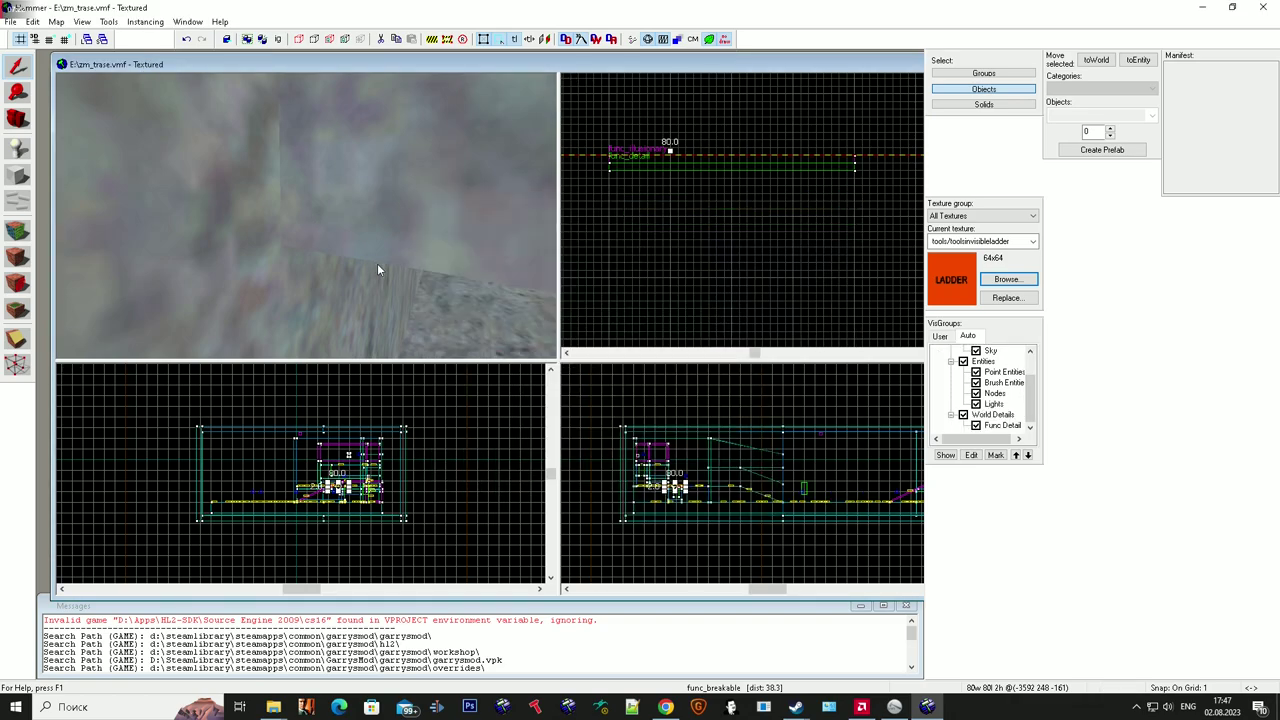
{"action": "key", "text": "z"}
{"action": "left_click", "coordinate": [307, 216]}
{"action": "key", "text": "Escape"}
{"action": "key", "text": "w"}
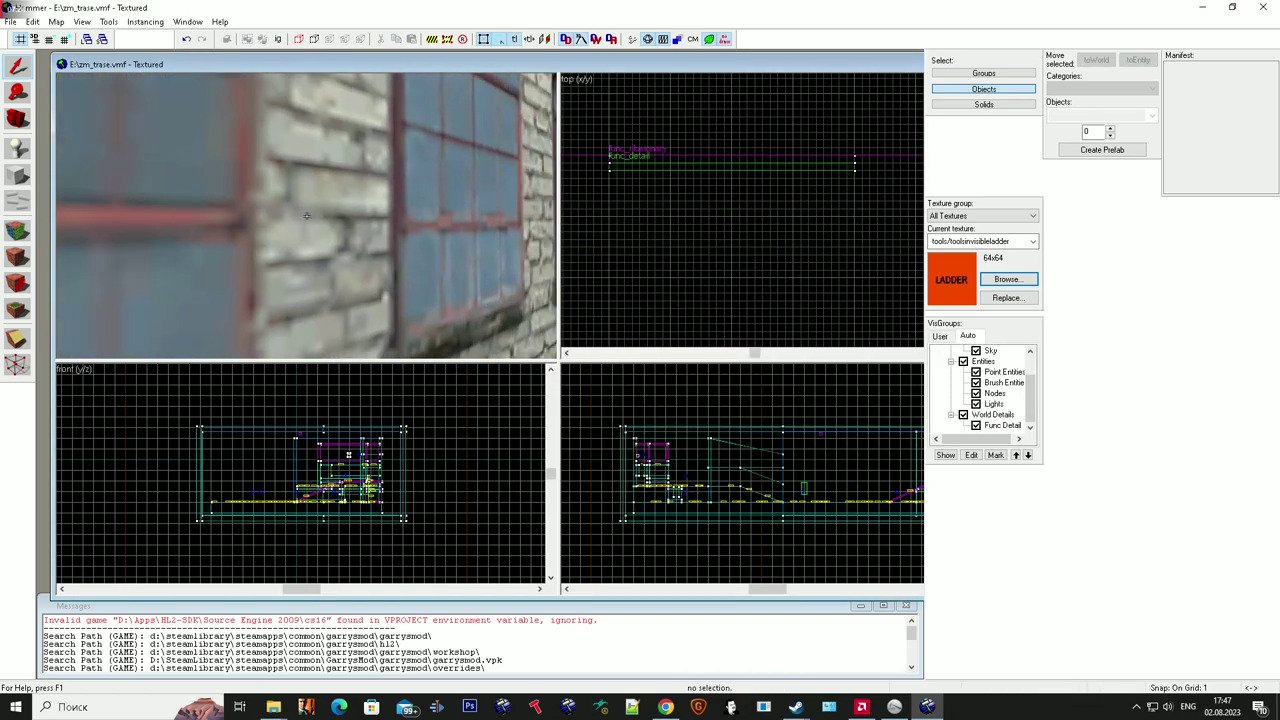
Shrink the Hammer window to reveal the desktop and open the advanced Run Map dialog.
{"action": "key", "text": "super"}
{"action": "left_click_drag", "start_coordinate": [281, 8], "coordinate": [361, 106]}
{"action": "left_click", "coordinate": [96, 122]}
{"action": "left_click", "coordinate": [169, 265]}
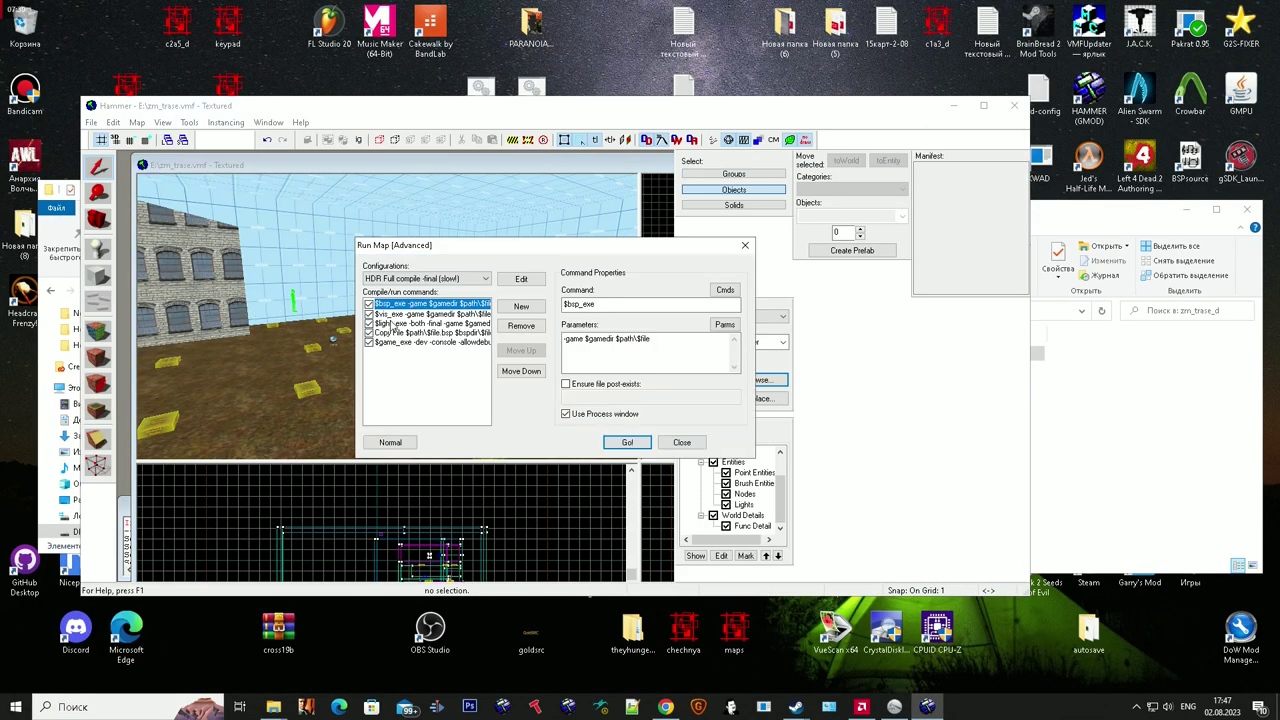
Switch to File Explorer and examine the Brick13c files in the zm_trase_d materials' BB_CHP1_HEAVENSGATE folder.
{"action": "left_click", "coordinate": [1042, 437]}
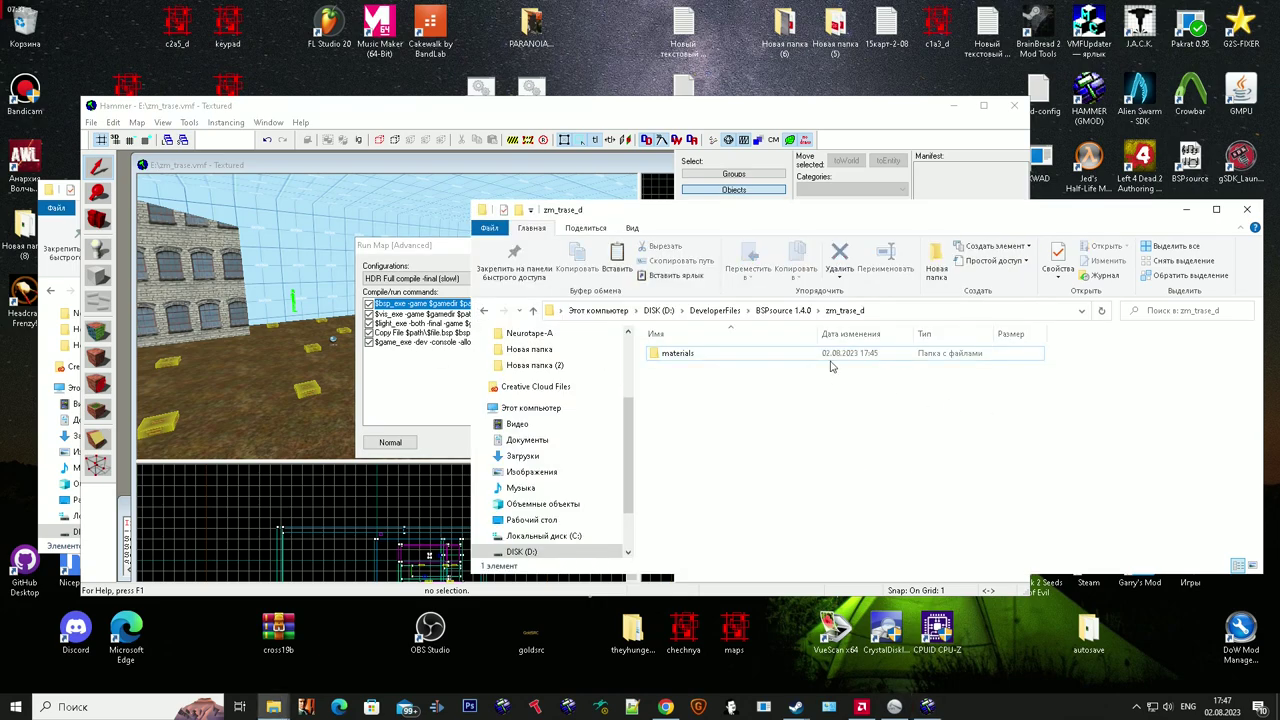
{"action": "double_click", "coordinate": [794, 354]}
{"action": "double_click", "coordinate": [777, 354]}
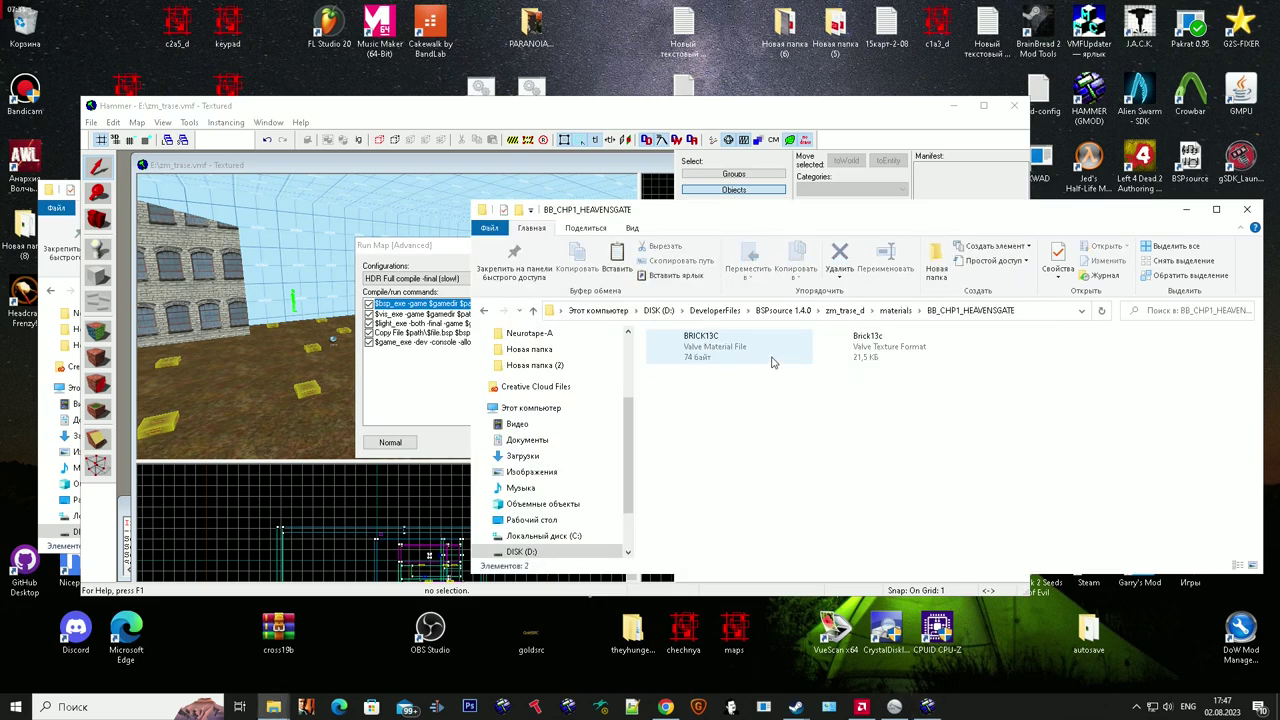
{"action": "left_click", "coordinate": [774, 360]}
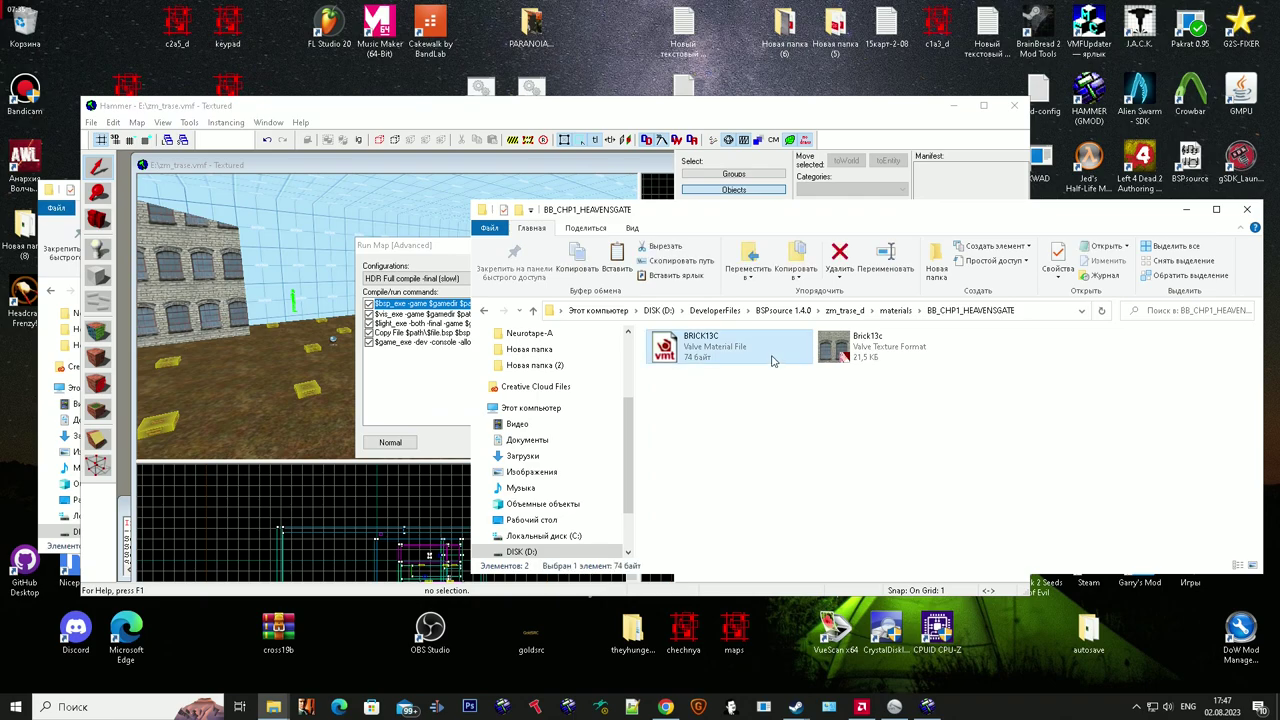
{"action": "left_click", "coordinate": [901, 360]}
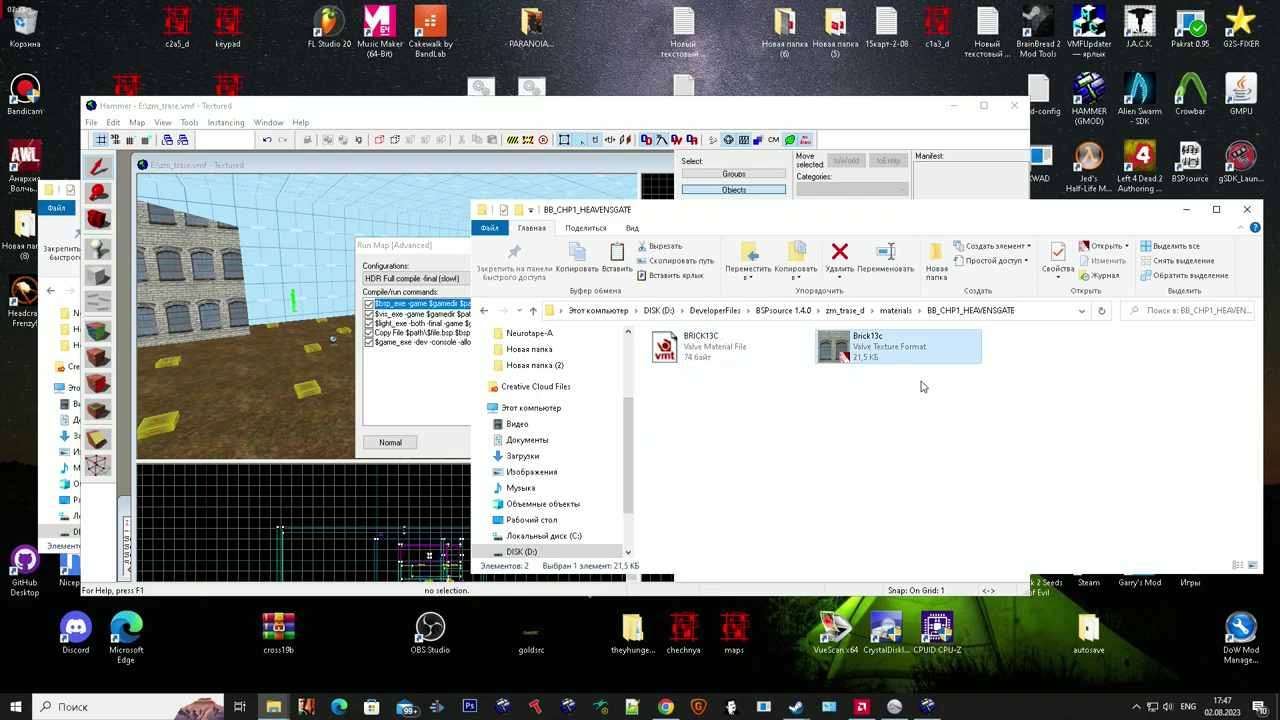
{"action": "left_click", "coordinate": [985, 377]}
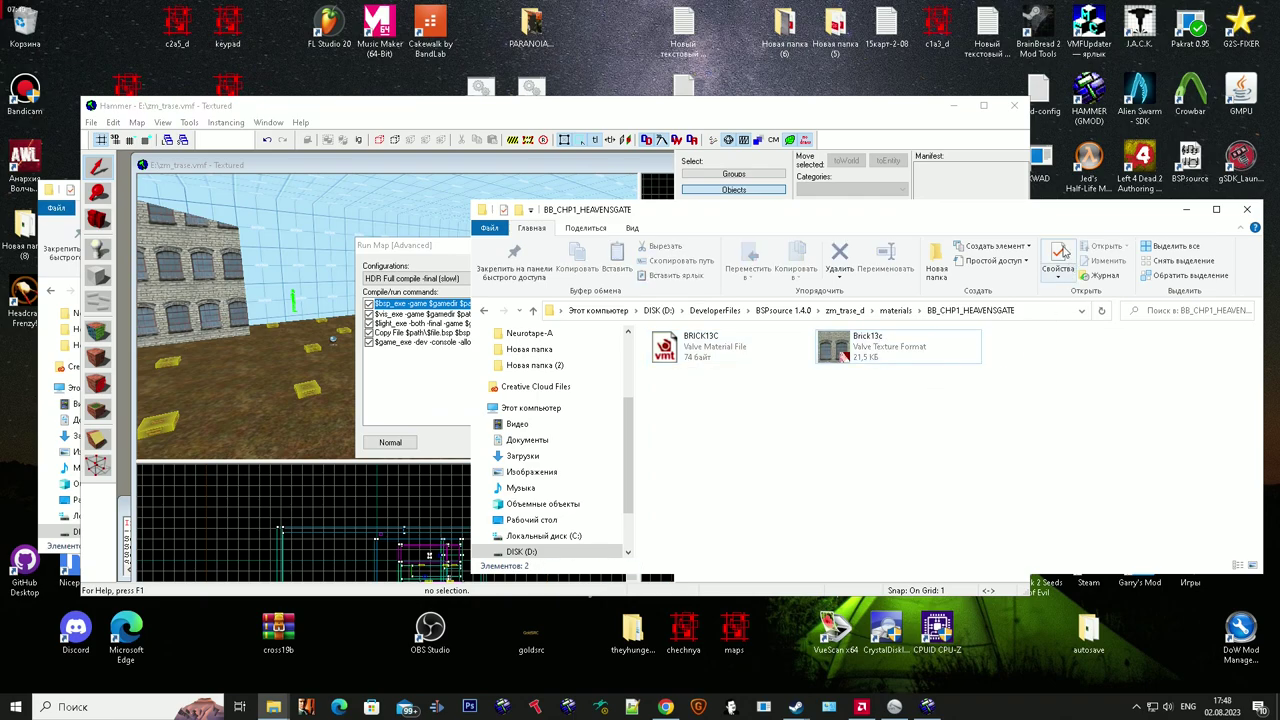
Move the folder window lower to uncover the desktop shortcuts and view the extracted CS_BDOG materials.
{"action": "left_click_drag", "start_coordinate": [1065, 213], "coordinate": [1075, 277]}
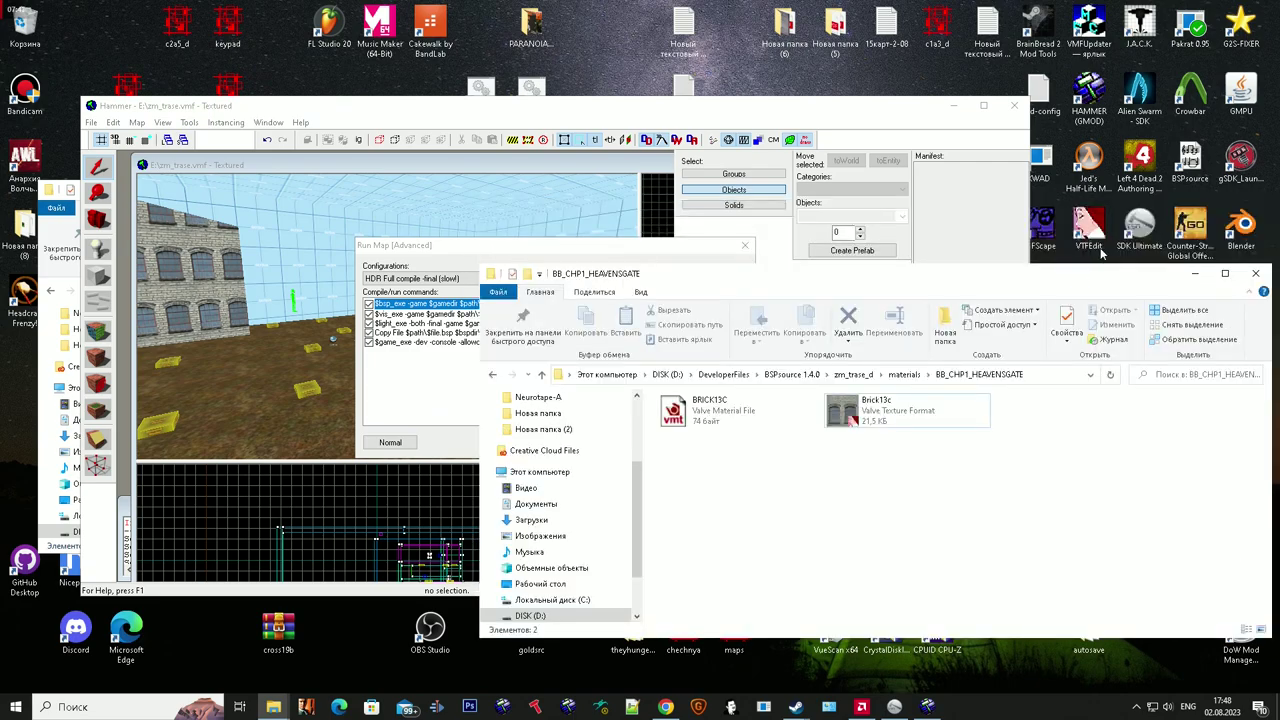
{"action": "key", "text": "BackSpace"}
{"action": "double_click", "coordinate": [847, 435]}
{"action": "scroll", "coordinate": [847, 436], "scroll_direction": "down", "scroll_amount": 1, "text": "ctrl"}
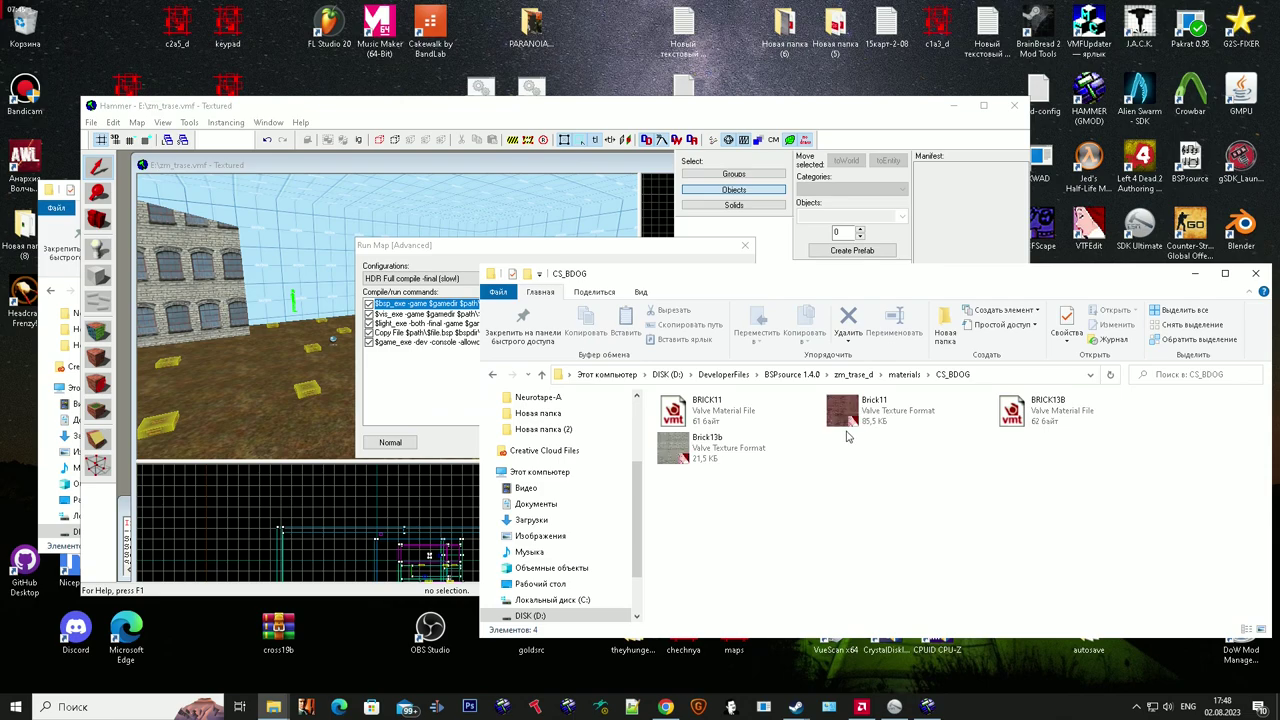
Open the SDK Ultimate shortcut's file location and revisit the extracted BB_CHP1_HEAVENSGATE folder.
{"action": "right_click", "coordinate": [1120, 223]}
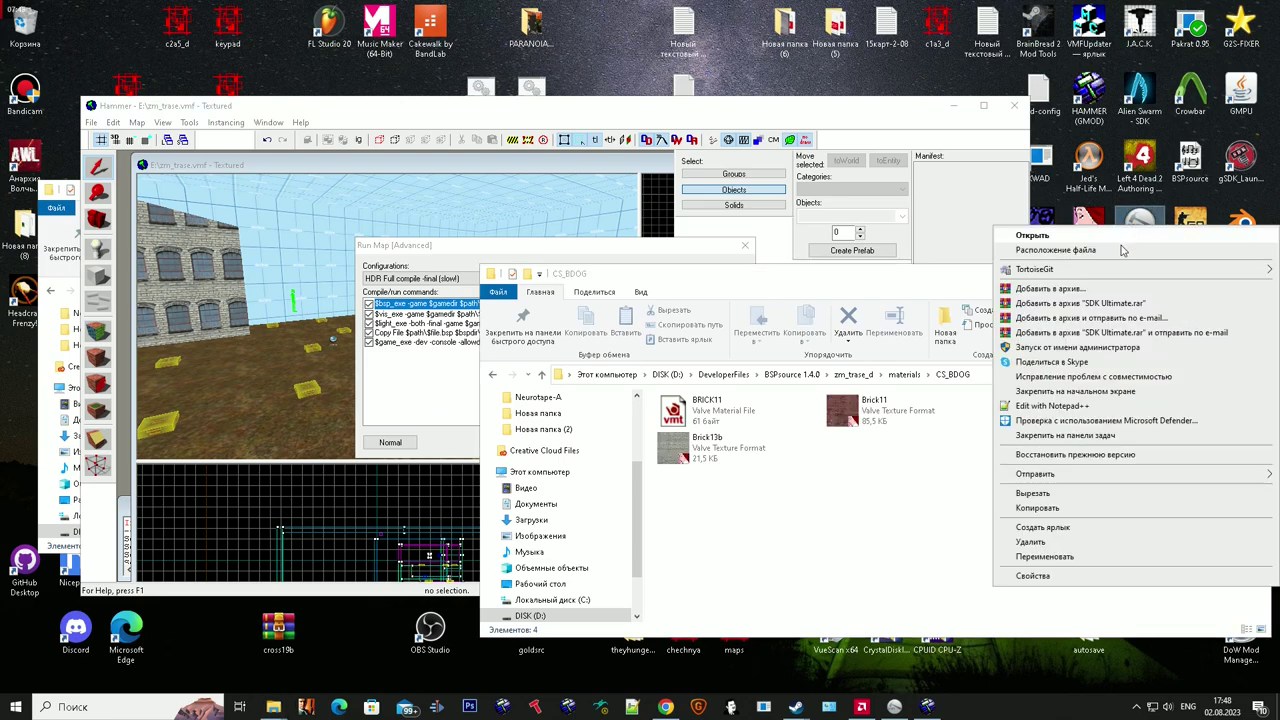
{"action": "left_click", "coordinate": [1122, 247]}
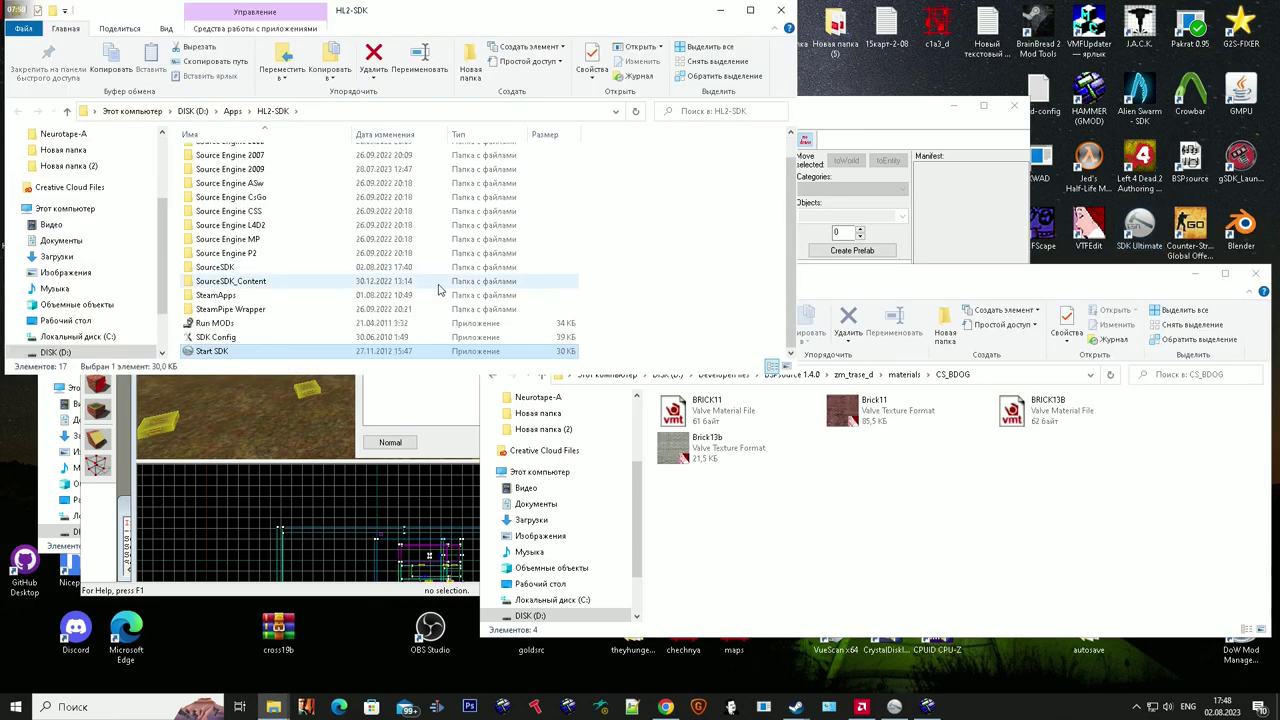
{"action": "left_click", "coordinate": [761, 478]}
{"action": "key", "text": "BackSpace"}
{"action": "double_click", "coordinate": [720, 416]}
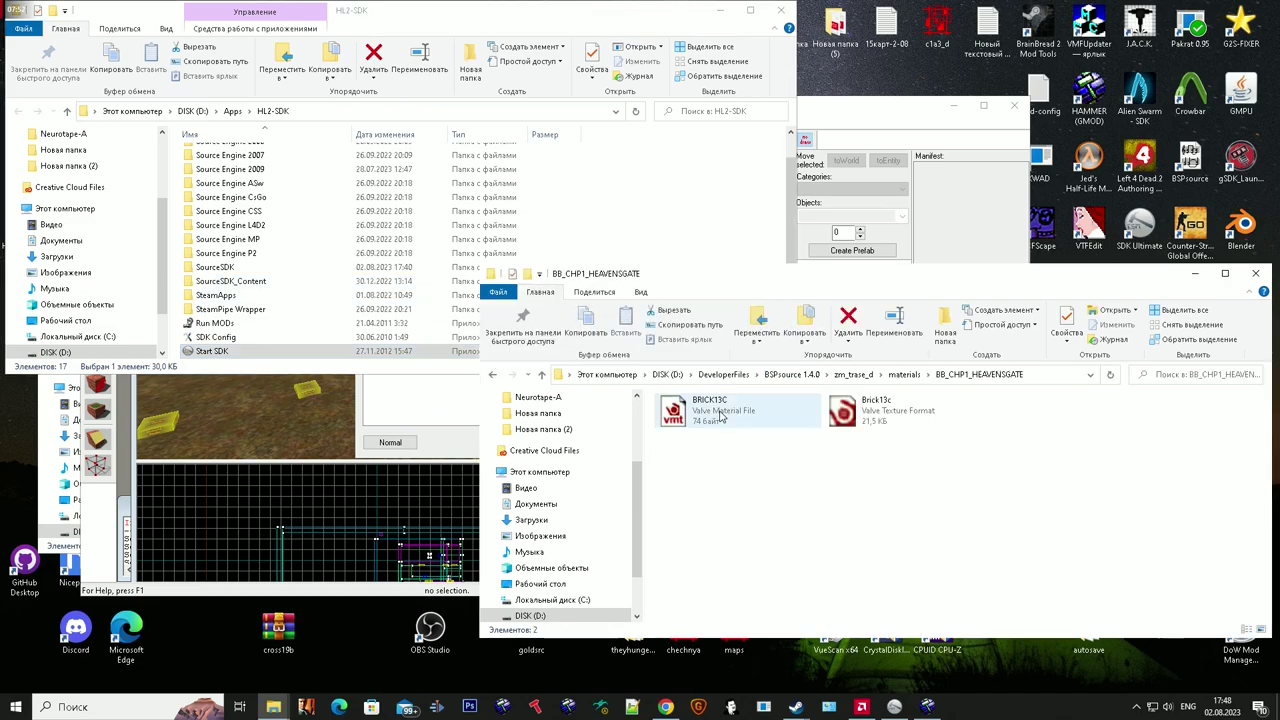
{"action": "left_click", "coordinate": [717, 219]}
{"action": "left_click", "coordinate": [841, 477]}
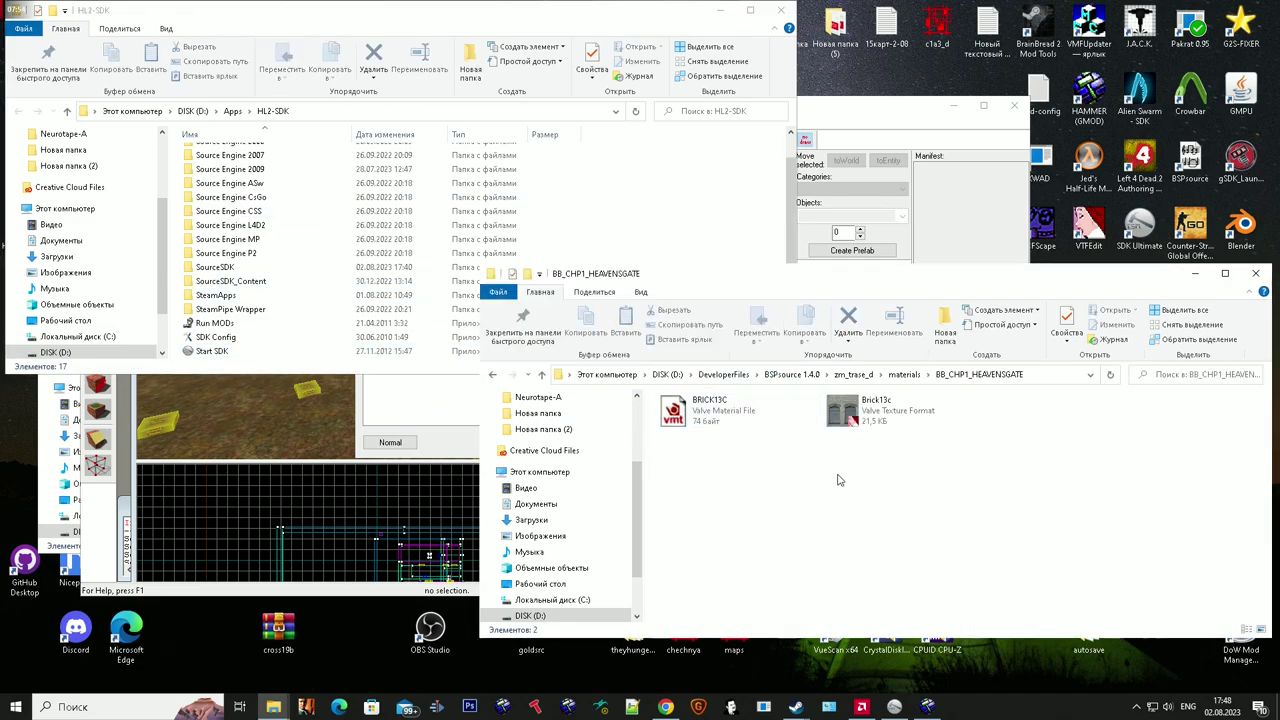
Open the original cs_bdog materials folder under Source Engine 2009's cs16 in the HL2-SDK directory.
{"action": "key", "text": "BackSpace"}
{"action": "double_click", "coordinate": [253, 174]}
{"action": "left_click", "coordinate": [228, 213]}
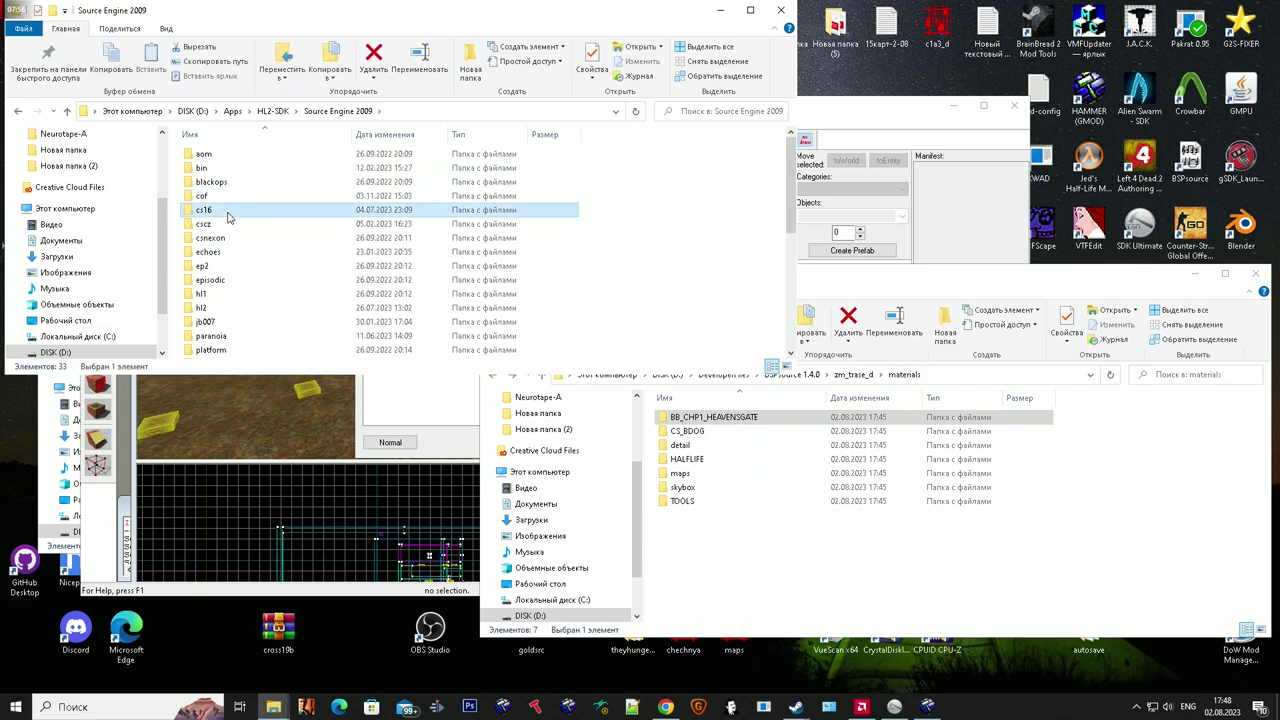
{"action": "double_click", "coordinate": [228, 215]}
{"action": "double_click", "coordinate": [223, 213]}
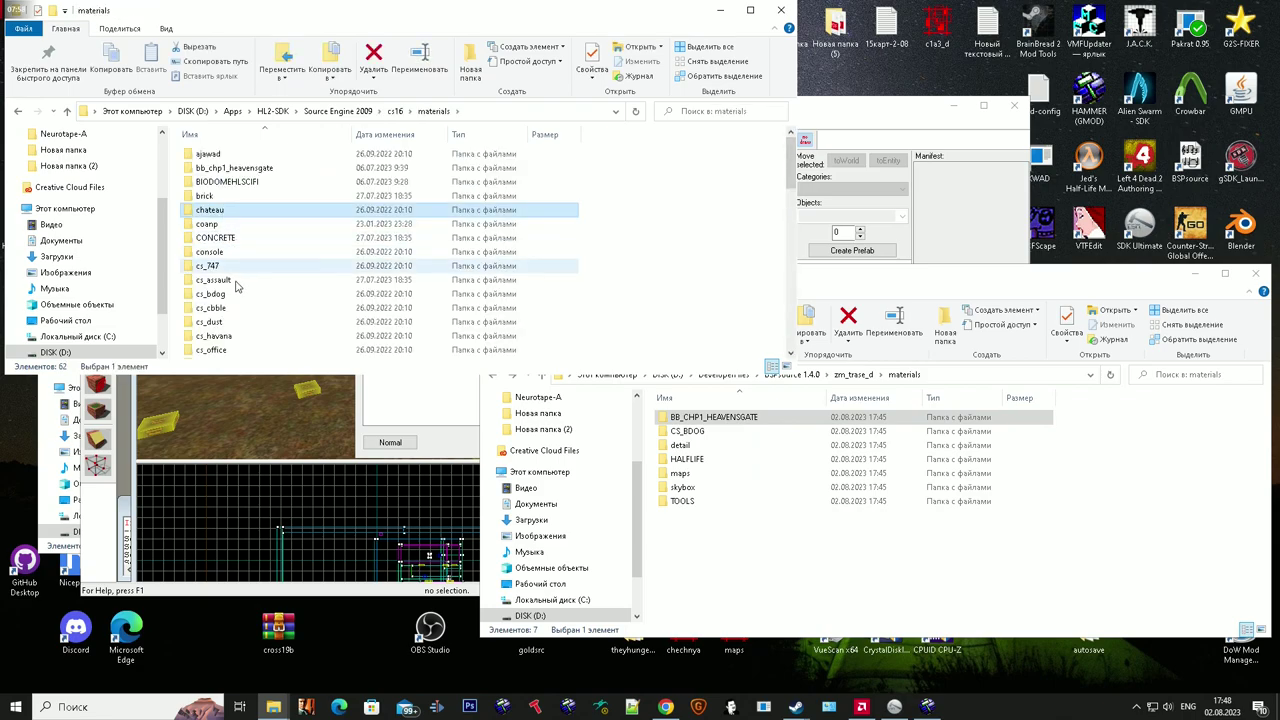
{"action": "scroll", "coordinate": [228, 245], "scroll_direction": "down", "scroll_amount": 3}
{"action": "scroll", "coordinate": [230, 254], "scroll_direction": "down", "scroll_amount": 2}
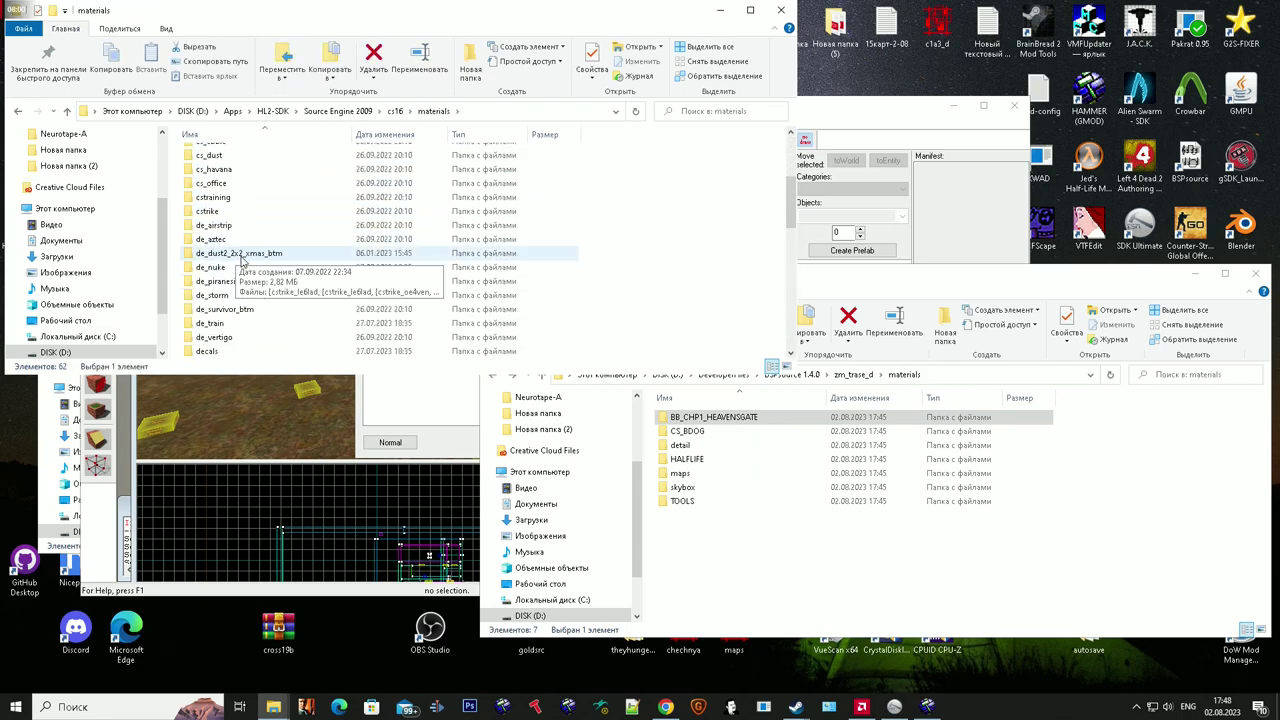
{"action": "scroll", "coordinate": [241, 261], "scroll_direction": "up", "scroll_amount": 3}
{"action": "double_click", "coordinate": [247, 251]}
Look through the Brick texture thumbnails in the original cs_bdog folder and close its window.
{"action": "key", "text": "b"}
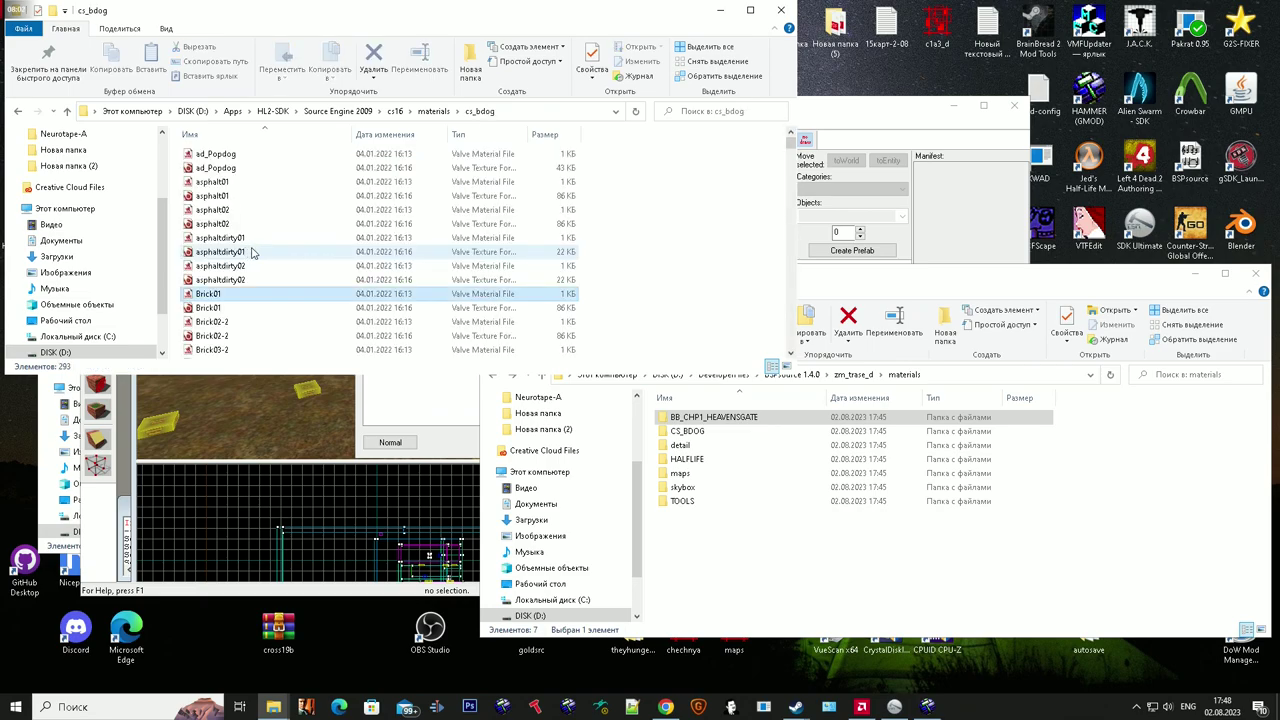
{"action": "key", "text": "b"}
{"action": "scroll", "coordinate": [289, 292], "scroll_direction": "down", "scroll_amount": 5}
{"action": "scroll", "coordinate": [291, 293], "scroll_direction": "down", "scroll_amount": 1, "text": "ctrl"}
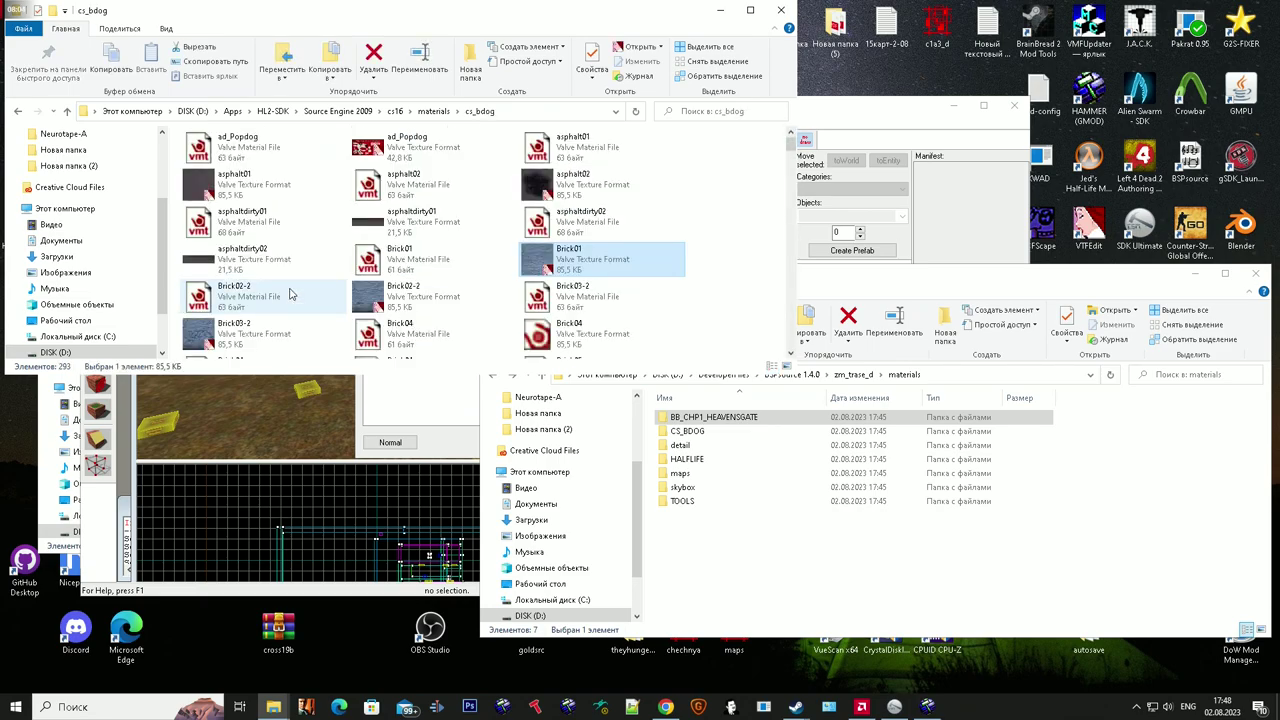
{"action": "scroll", "coordinate": [290, 294], "scroll_direction": "down", "scroll_amount": 3}
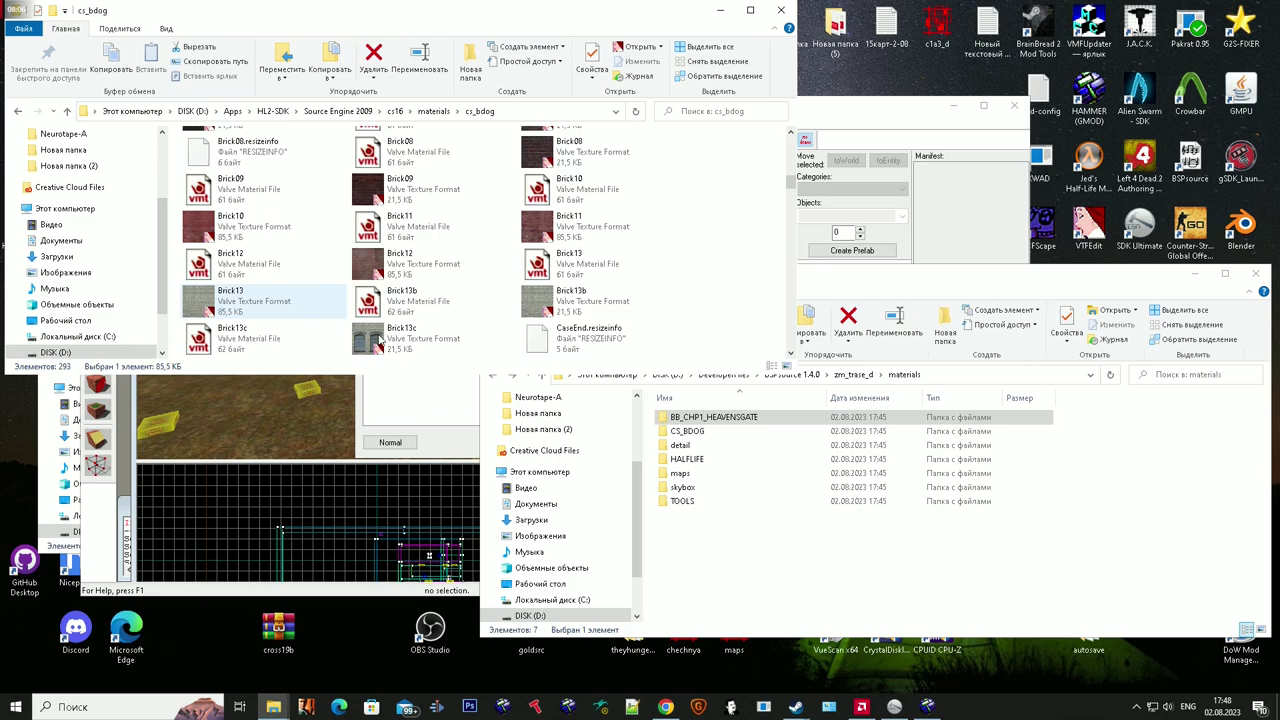
{"action": "left_click", "coordinate": [781, 10]}
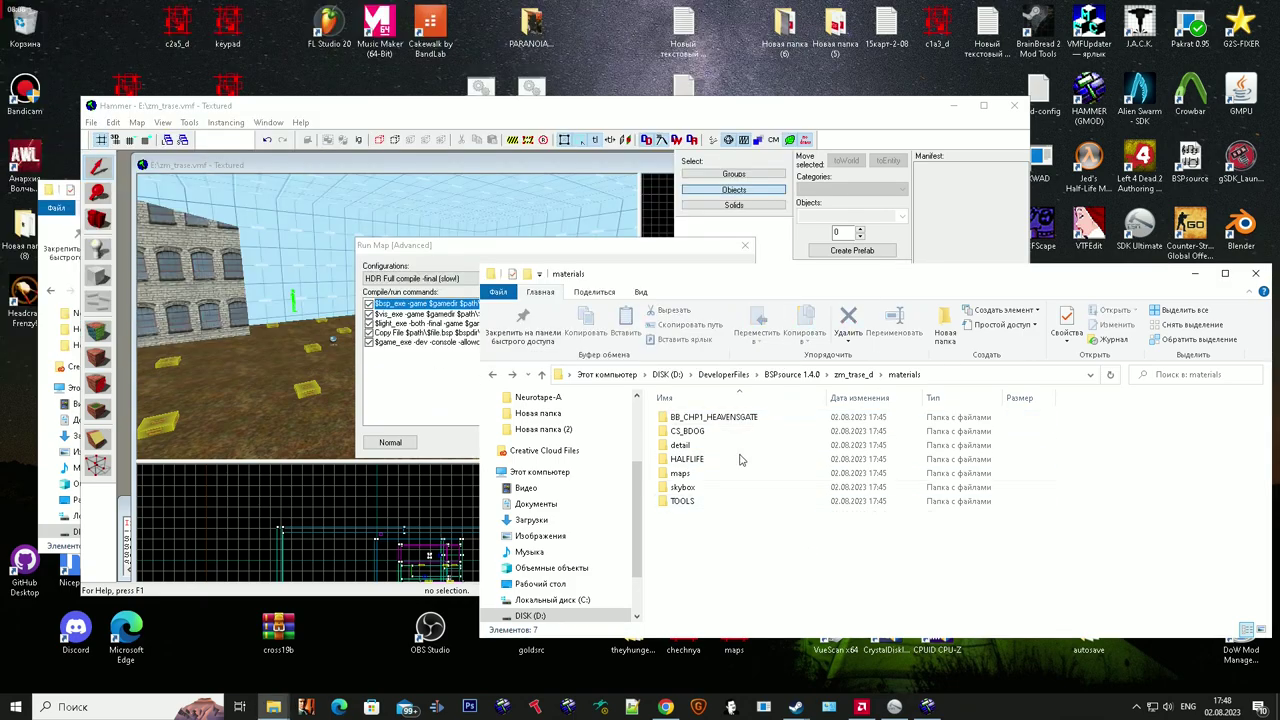
Open the GRATE2A material from the extracted HALFLIFE folder and examine its detail and surfaceprop parameters.
{"action": "double_click", "coordinate": [715, 417]}
{"action": "key", "text": "BackSpace"}
{"action": "double_click", "coordinate": [715, 458]}
{"action": "double_click", "coordinate": [688, 416]}
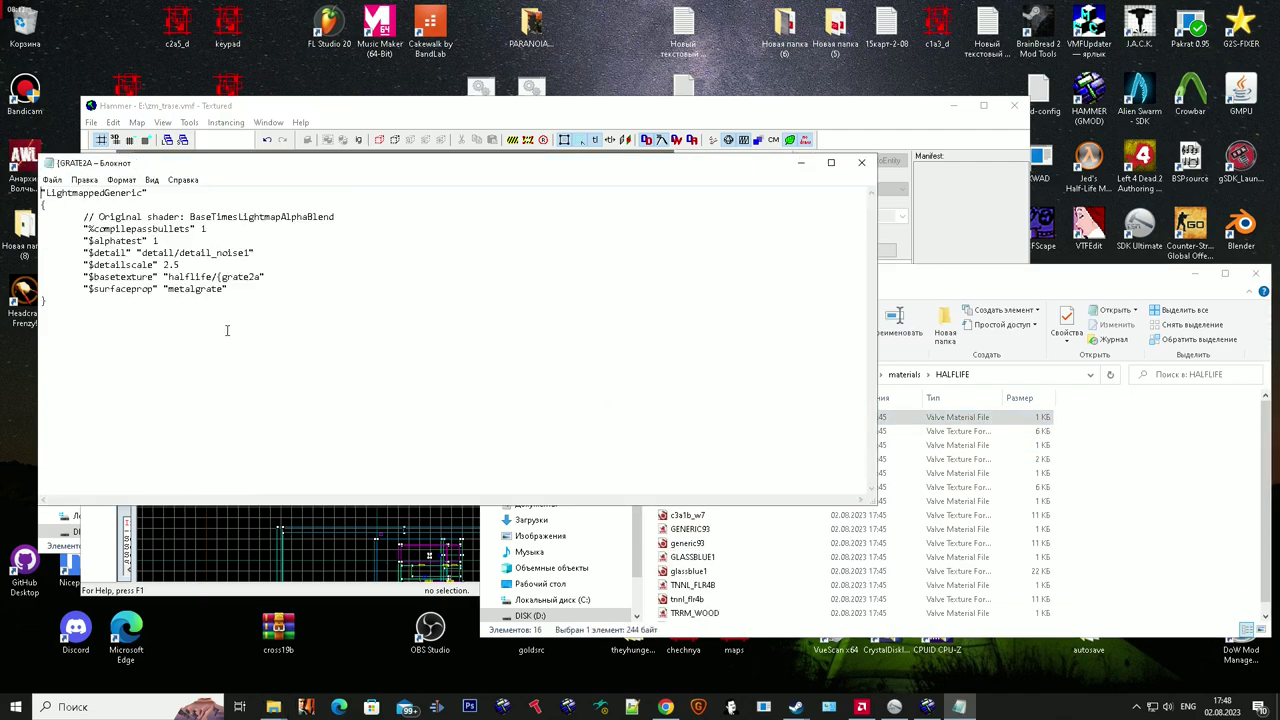
{"action": "left_click_drag", "start_coordinate": [248, 291], "coordinate": [14, 270]}
{"action": "left_click_drag", "start_coordinate": [65, 320], "coordinate": [21, 266]}
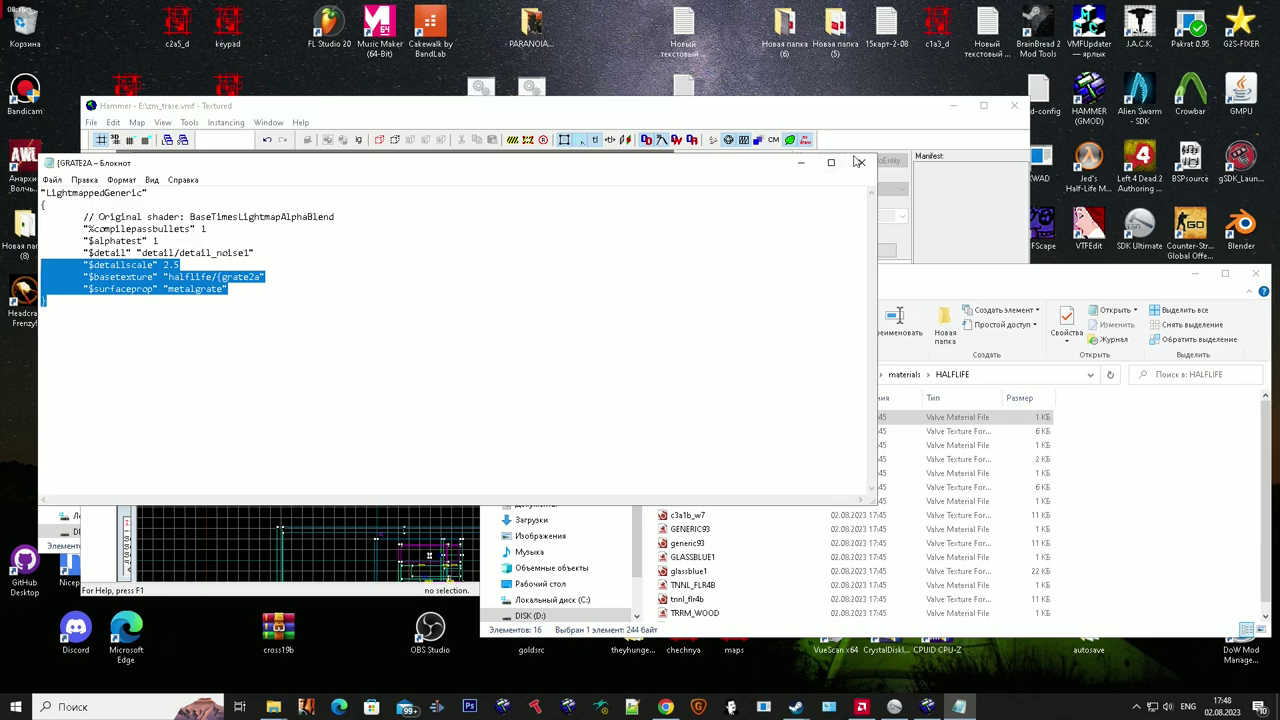
{"action": "left_click", "coordinate": [317, 285]}
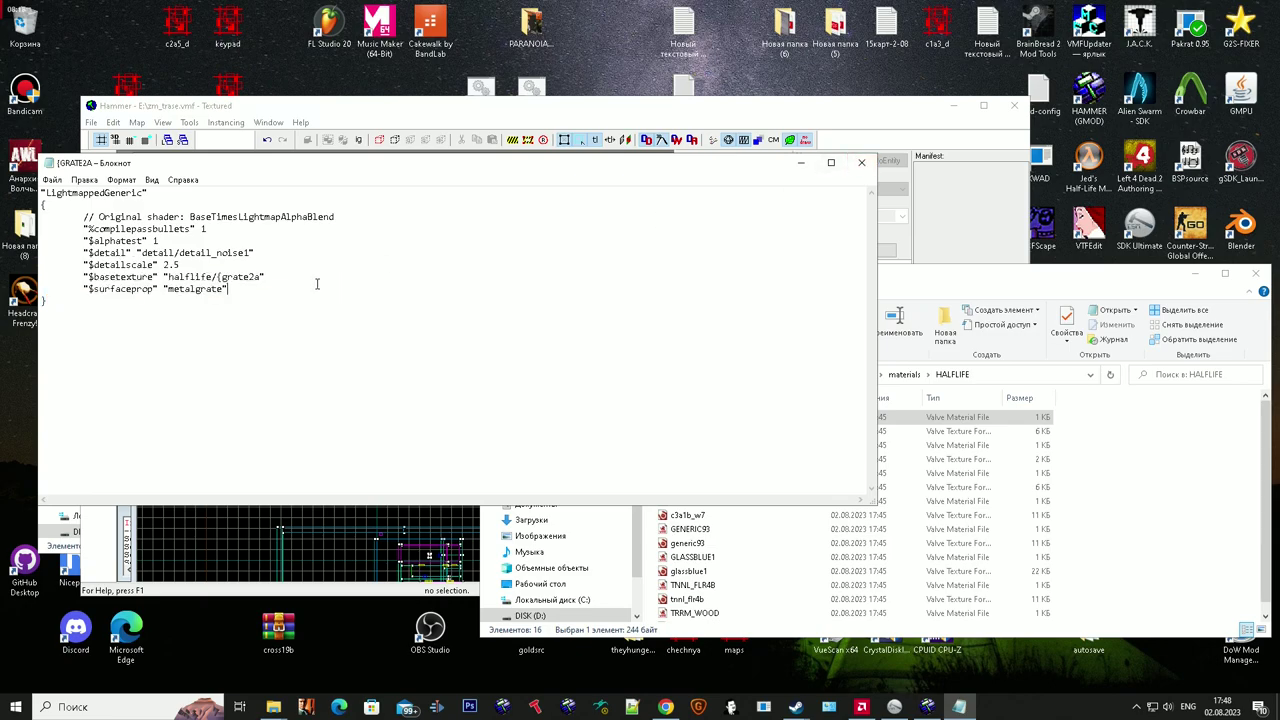
Copy the detail, detailscale and surfaceprop lines from the GRATE2A material and close it without saving.
{"action": "left_click_drag", "start_coordinate": [82, 283], "coordinate": [38, 242]}
{"action": "key", "text": "ctrl+c"}
{"action": "key", "text": "BackSpace"}
{"action": "key", "text": "BackSpace"}
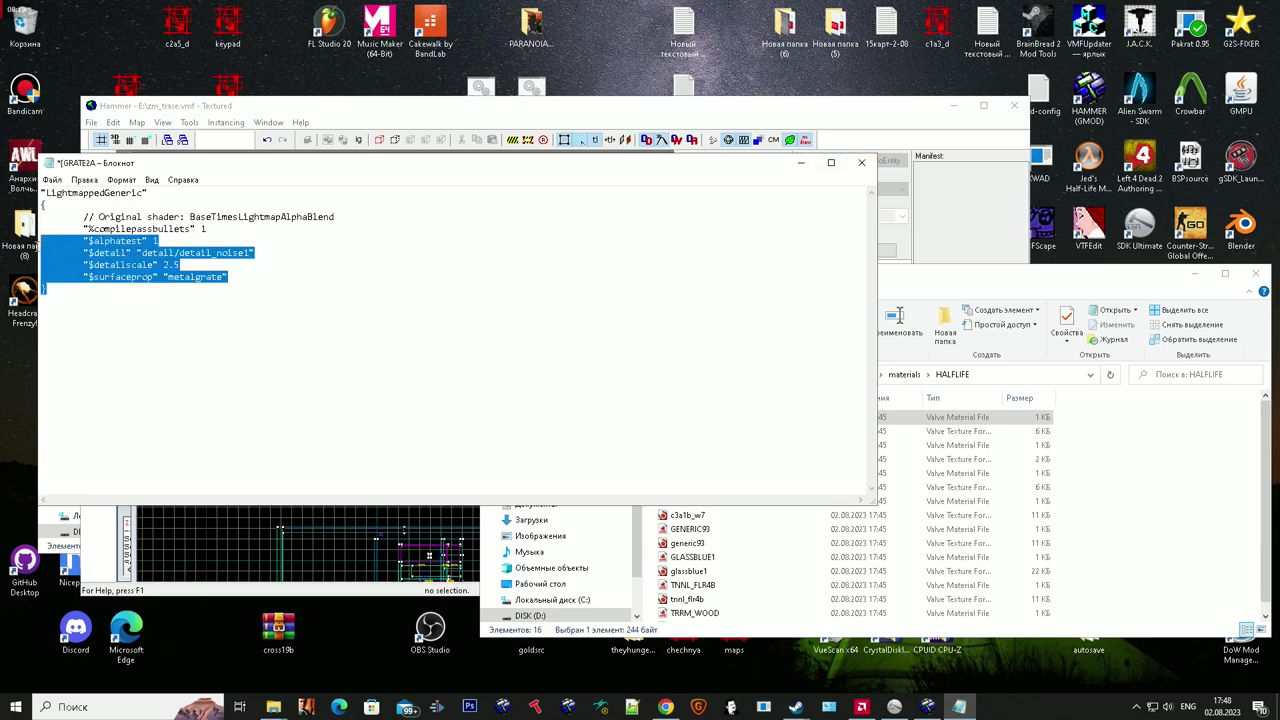
{"action": "left_click", "coordinate": [857, 168]}
{"action": "left_click", "coordinate": [584, 368]}
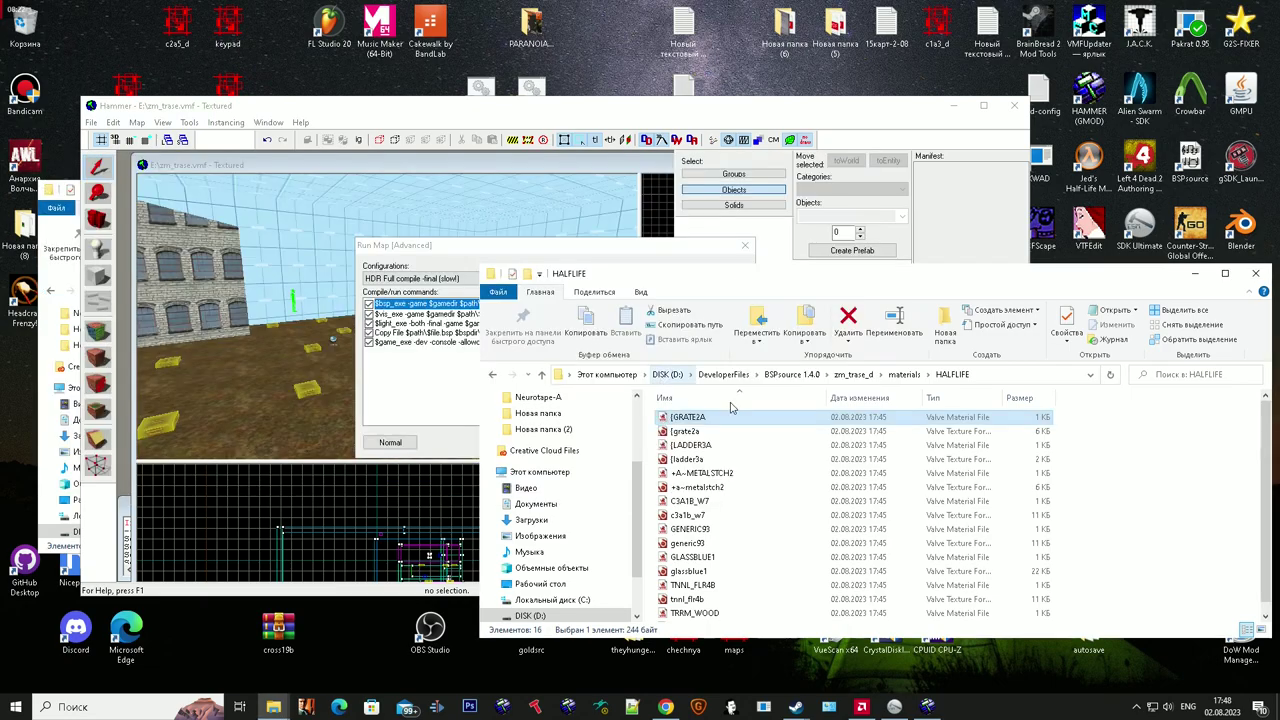
Add $detail "detail/detail_noise1", $detailscale 10.0 and $surfaceprop "brick" to BRICK13C in BB_CHP1_HEAVENSGATE, copy these lines and save the material.
{"action": "key", "text": "alt+Left"}
{"action": "double_click", "coordinate": [748, 418]}
{"action": "double_click", "coordinate": [708, 421]}
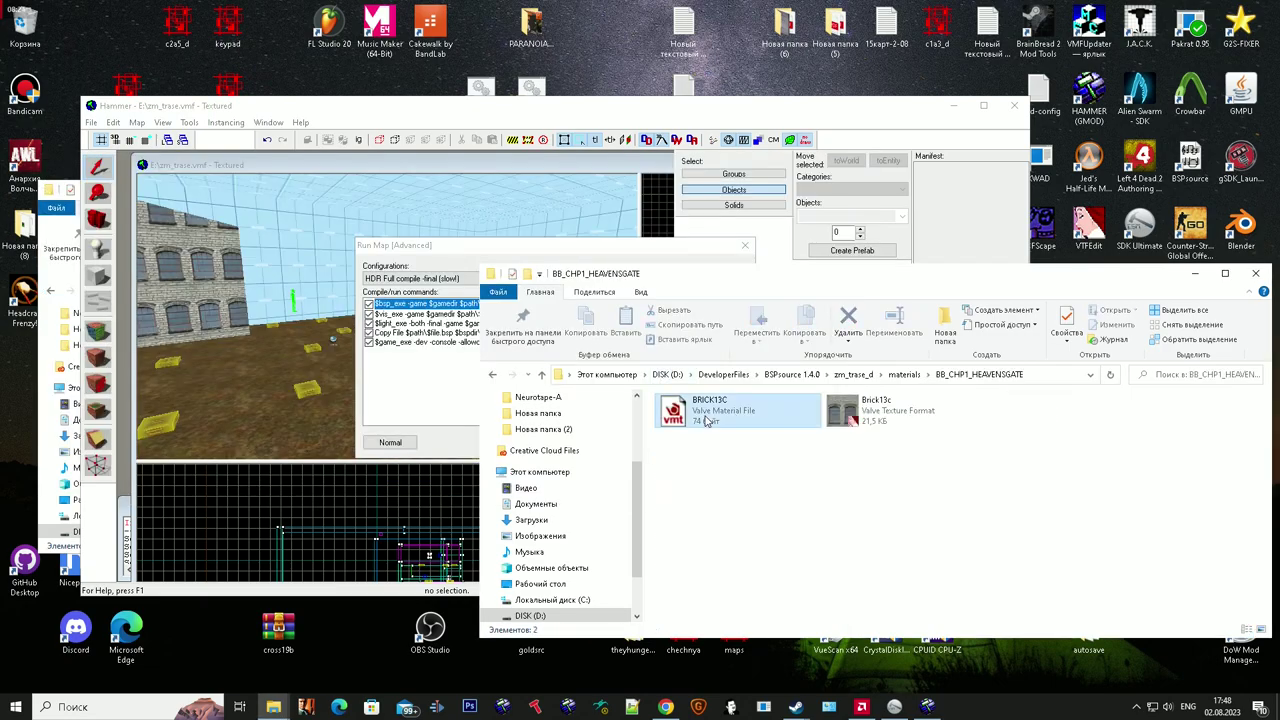
{"action": "key", "text": "ctrl+v"}
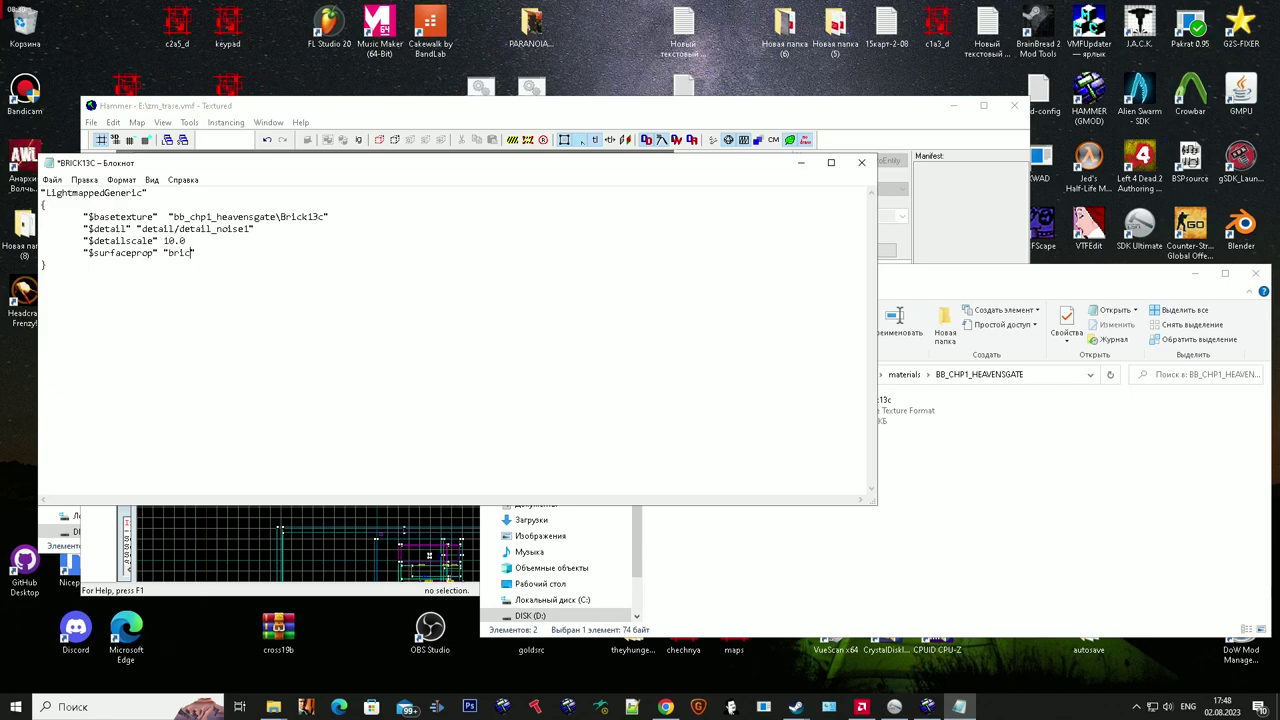
{"action": "left_click_drag", "start_coordinate": [221, 279], "coordinate": [21, 234]}
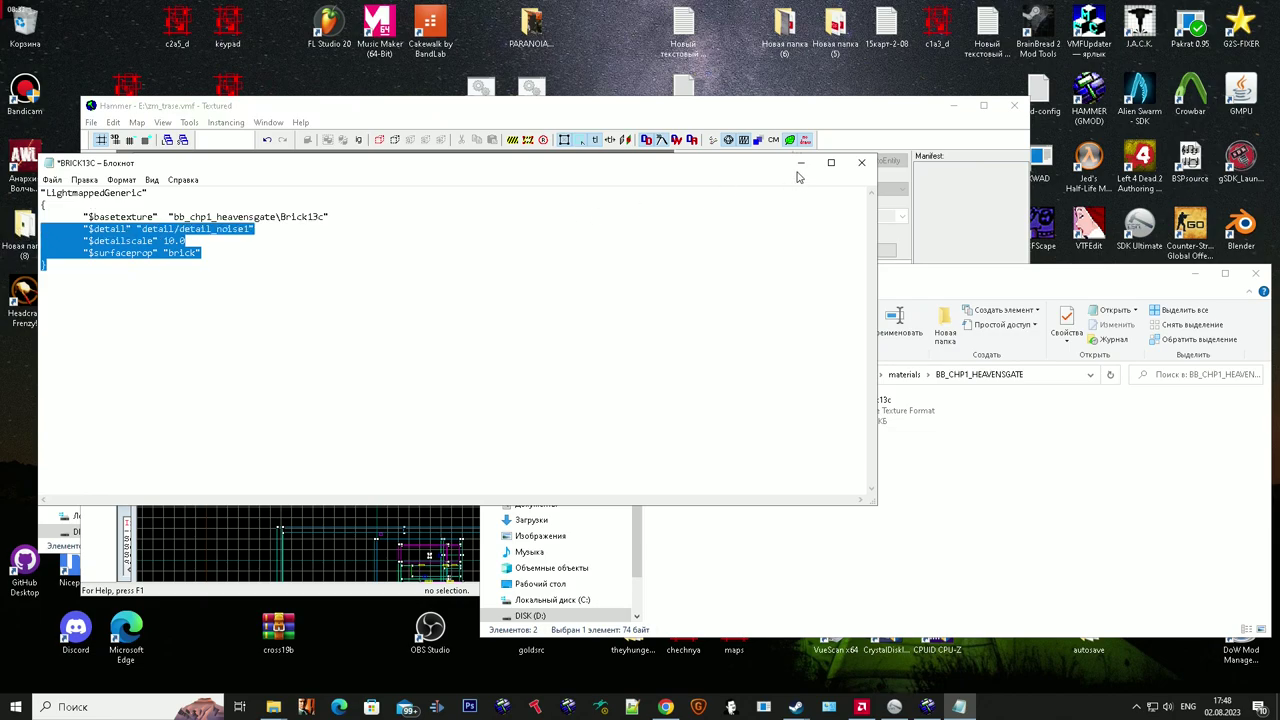
{"action": "key", "text": "ctrl+s"}
{"action": "left_click", "coordinate": [862, 163]}
Paste the copied detail, detailscale and brick surfaceprop lines into the BRICK11 material in CS_BDOG and save it.
{"action": "left_click", "coordinate": [902, 374]}
{"action": "double_click", "coordinate": [730, 437]}
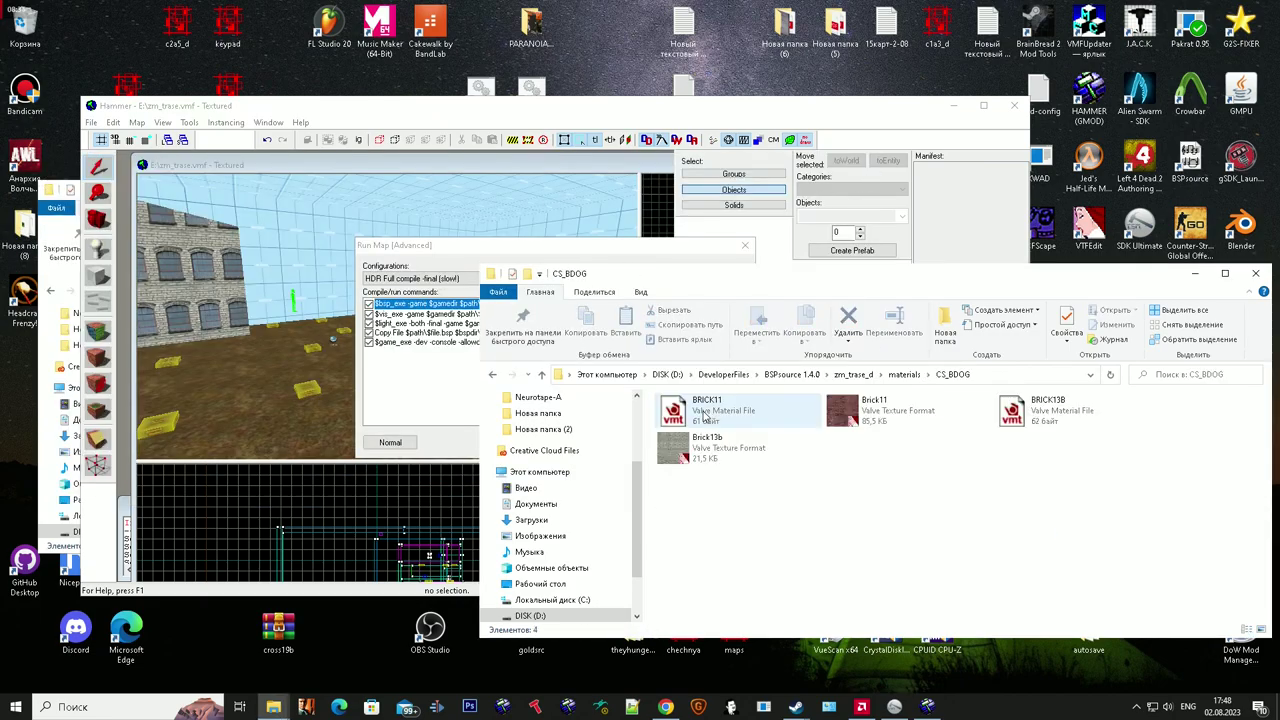
{"action": "double_click", "coordinate": [705, 412]}
{"action": "key", "text": "ctrl+v"}
{"action": "key", "text": "ctrl+s"}
{"action": "left_click", "coordinate": [862, 163]}
Paste the copied detail, detailscale and brick surfaceprop lines into the BRICK13B material, save it and return to the materials folder.
{"action": "double_click", "coordinate": [1051, 411]}
{"action": "left_click", "coordinate": [527, 377]}
{"action": "key", "text": "BackSpace"}
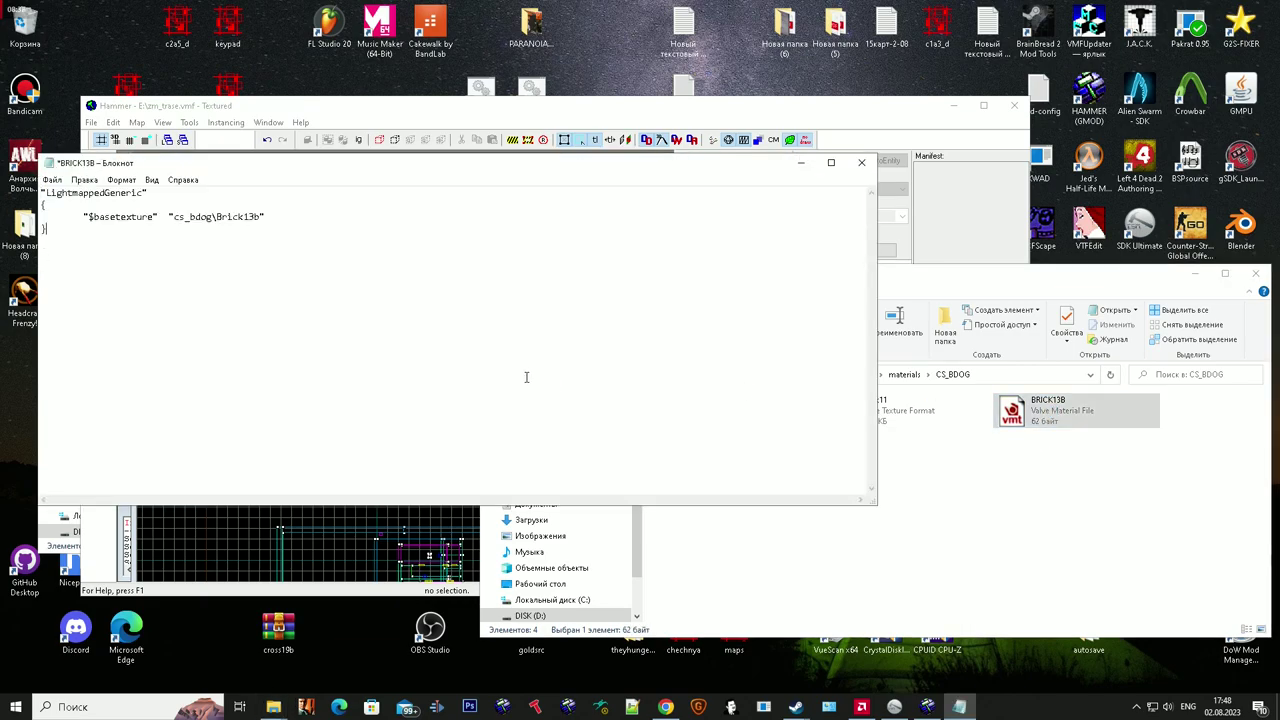
{"action": "key", "text": "ctrl+v"}
{"action": "key", "text": "ctrl+s"}
{"action": "left_click", "coordinate": [862, 163]}
{"action": "left_click", "coordinate": [902, 374]}
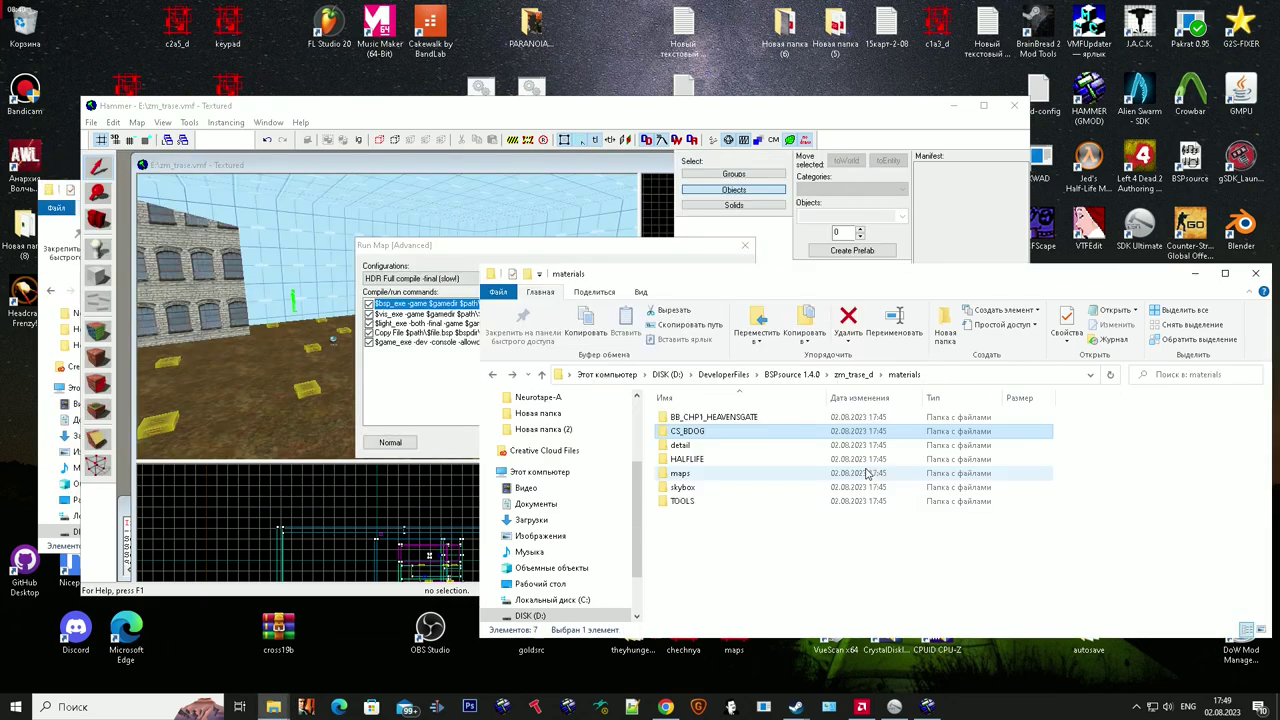
Inspect and delete the maps and TOOLS folders from zm_trase_d's materials folder, and check the contents of skybox.
{"action": "double_click", "coordinate": [832, 476]}
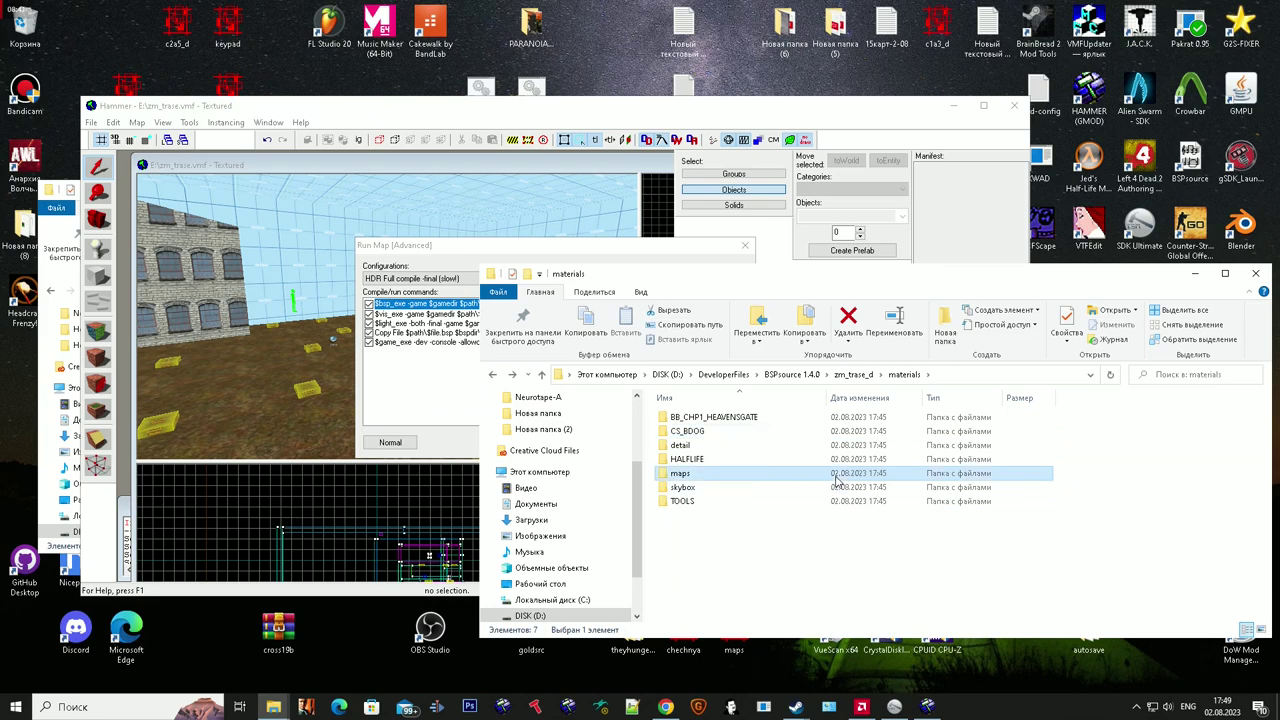
{"action": "key", "text": "BackSpace"}
{"action": "key", "text": "Delete"}
{"action": "double_click", "coordinate": [818, 491]}
{"action": "key", "text": "BackSpace"}
{"action": "key", "text": "Delete"}
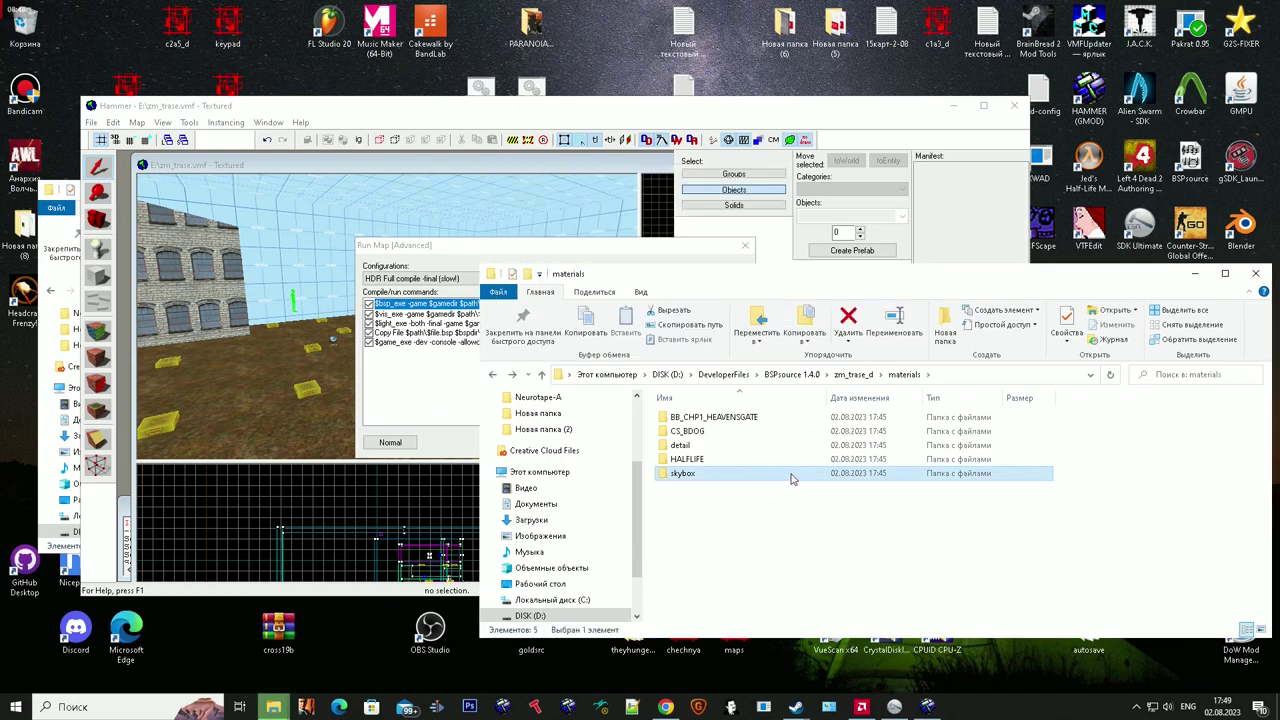
{"action": "double_click", "coordinate": [793, 479]}
{"action": "key", "text": "BackSpace"}
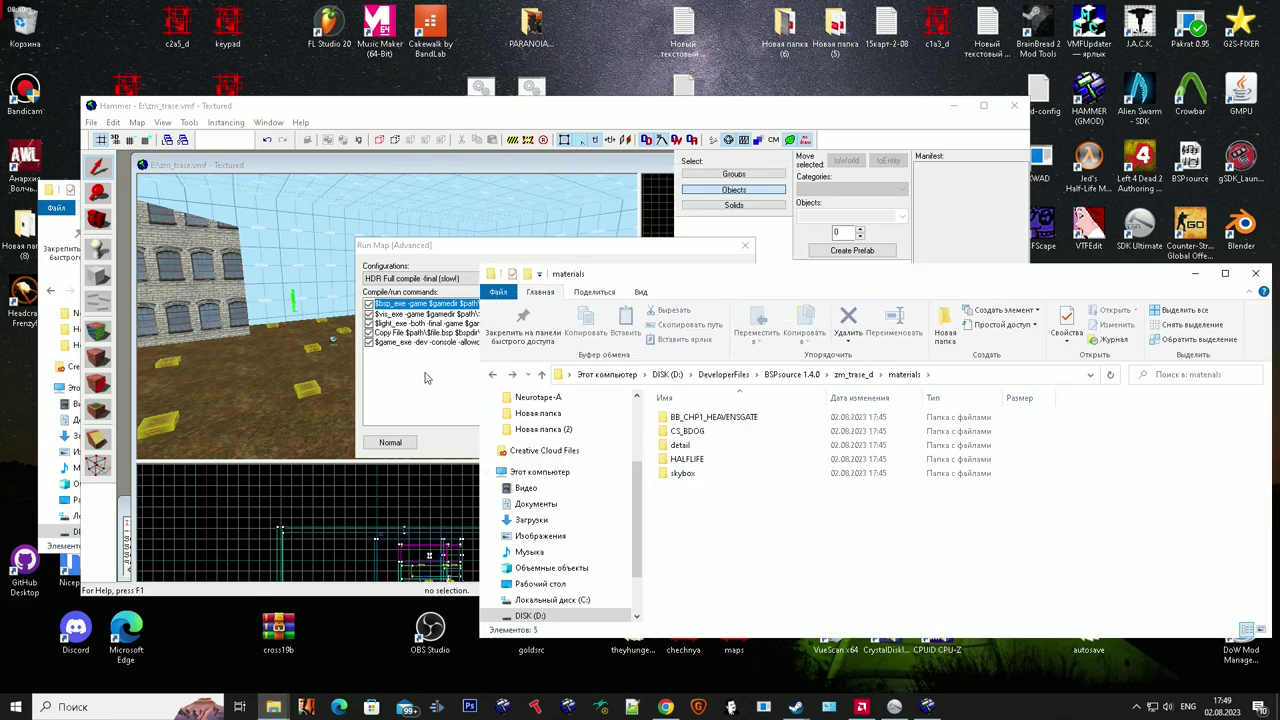
Start compiling zm_trase in Hammer with the HDR Full compile -final configuration and return to the materials folder in File Explorer.
{"action": "left_click", "coordinate": [418, 372]}
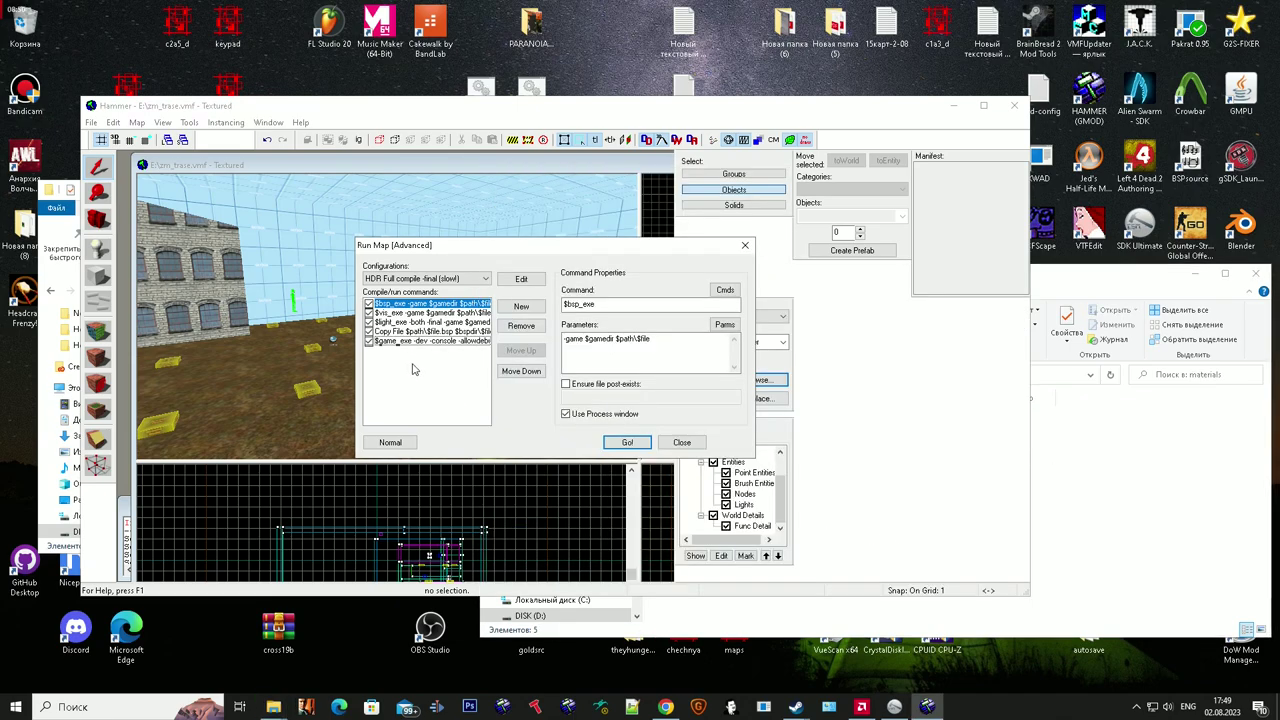
{"action": "left_click", "coordinate": [628, 443]}
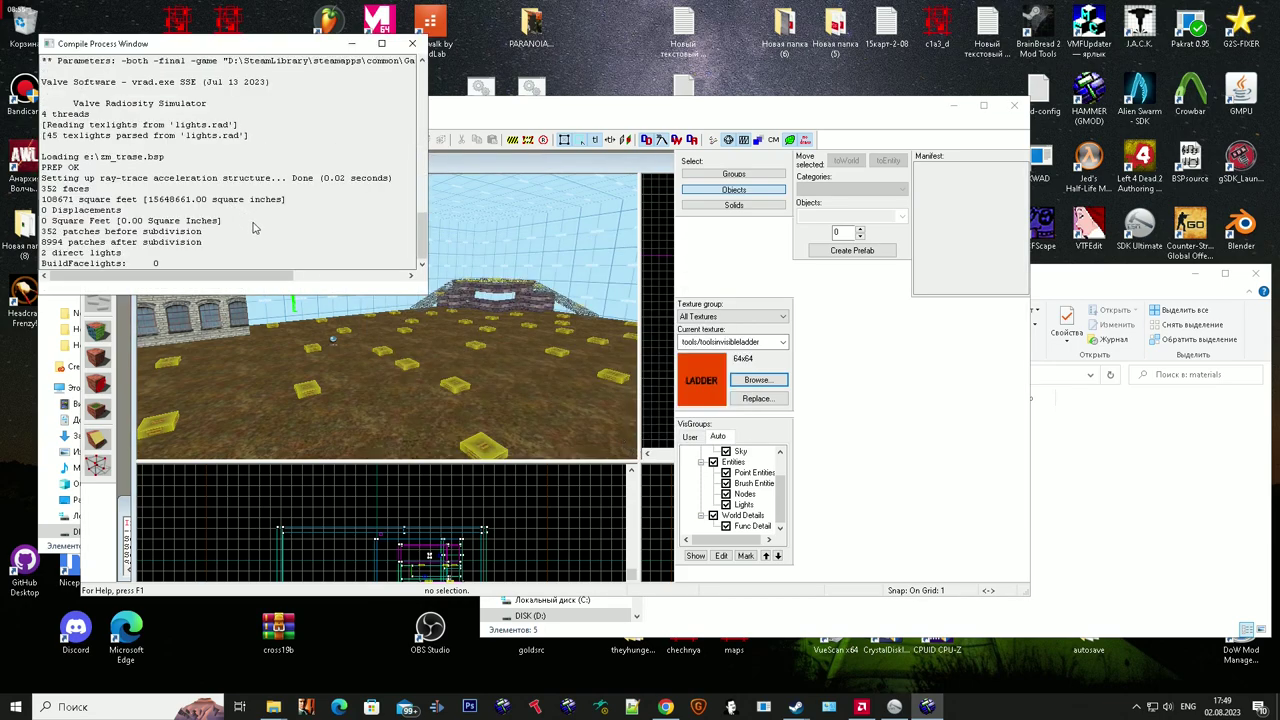
{"action": "left_click", "coordinate": [1089, 560]}
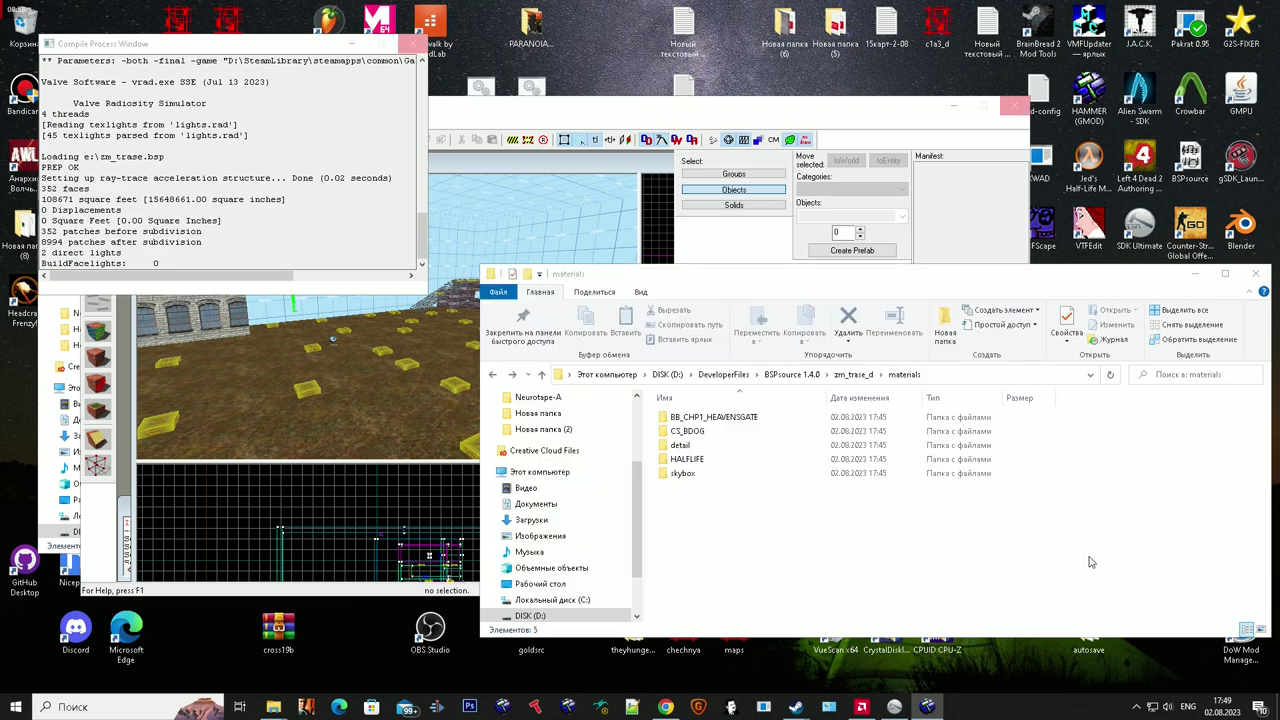
{"action": "scroll", "coordinate": [590, 600], "scroll_direction": "down", "scroll_amount": 1}
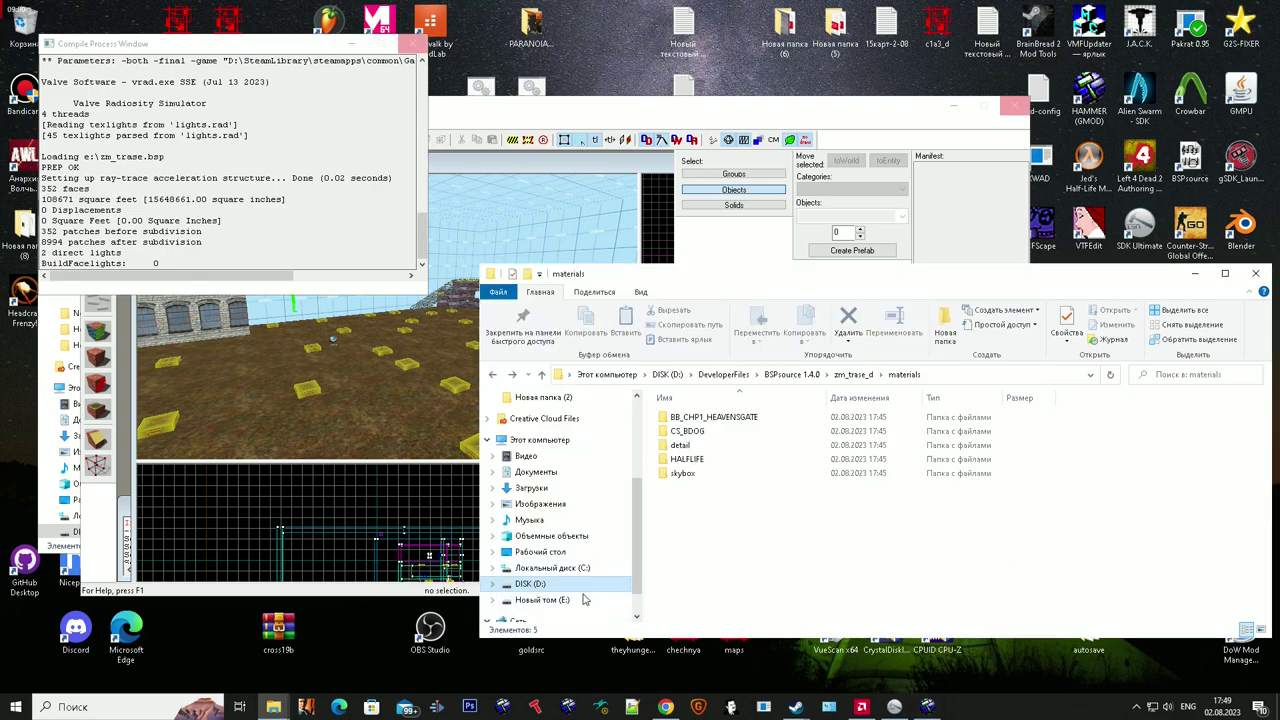